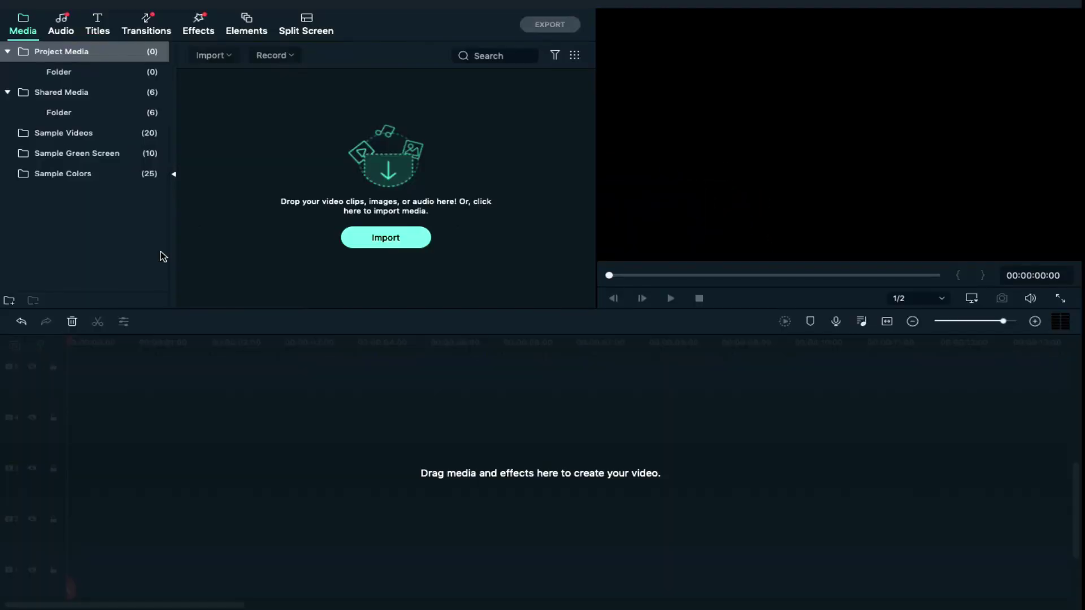
Step: Place the Blue sample color at the start of track 1
click(70, 171)
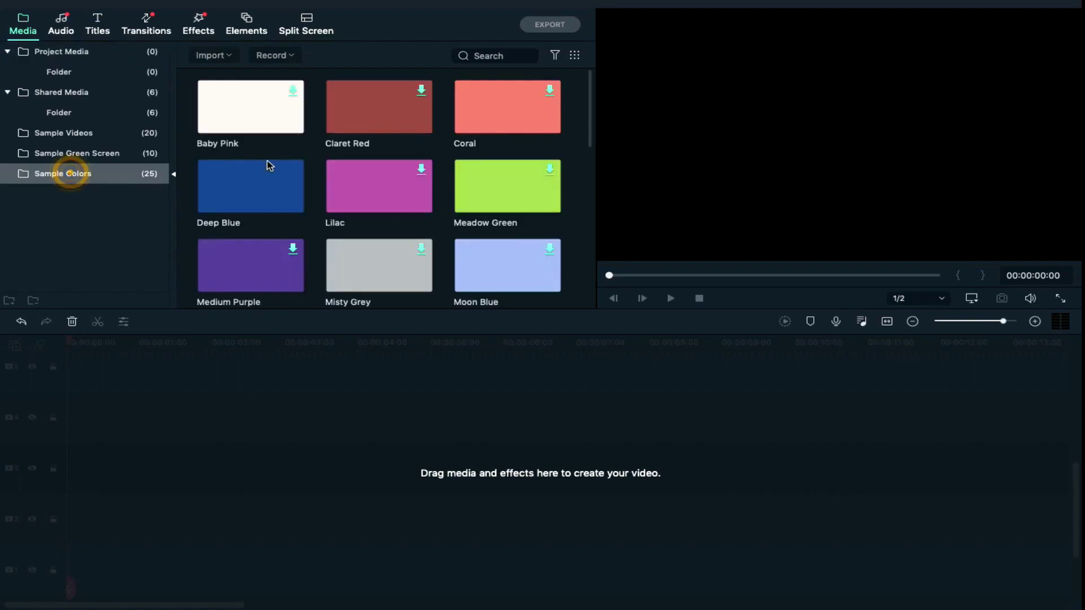
scroll(432, 265, down, 3)
drag(383, 245, 73, 571)
Step: Set the Blue clip's duration to 48 seconds
right_click(319, 561)
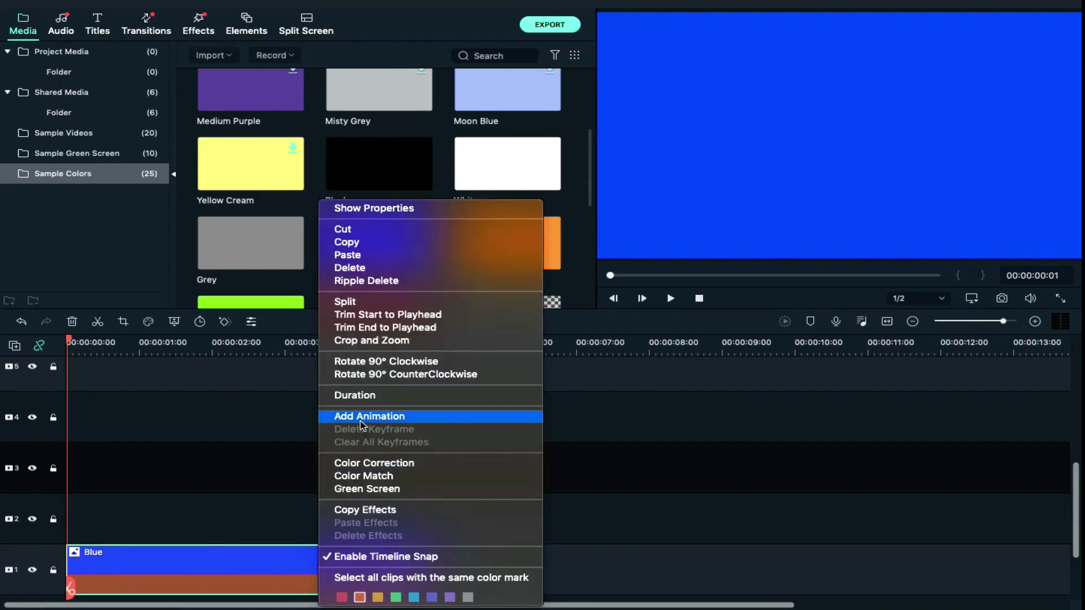
click(355, 395)
click(507, 276)
key(BackSpace)
key(BackSpace)
text(48)
click(652, 351)
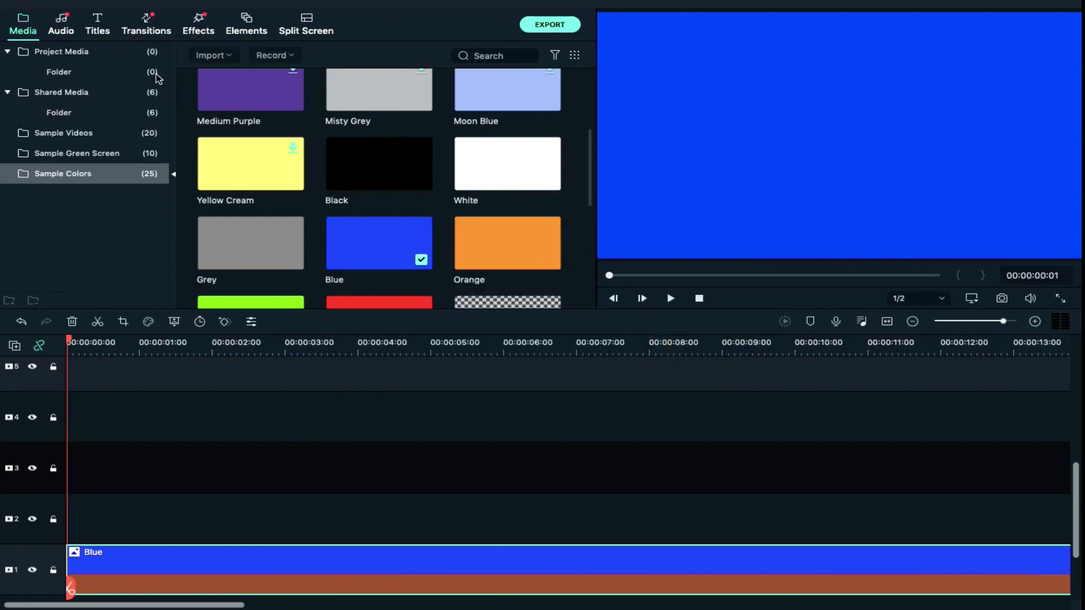
Step: Add the Default Title at the start of track 2 and extend it to 7 seconds
click(97, 23)
drag(250, 106, 77, 508)
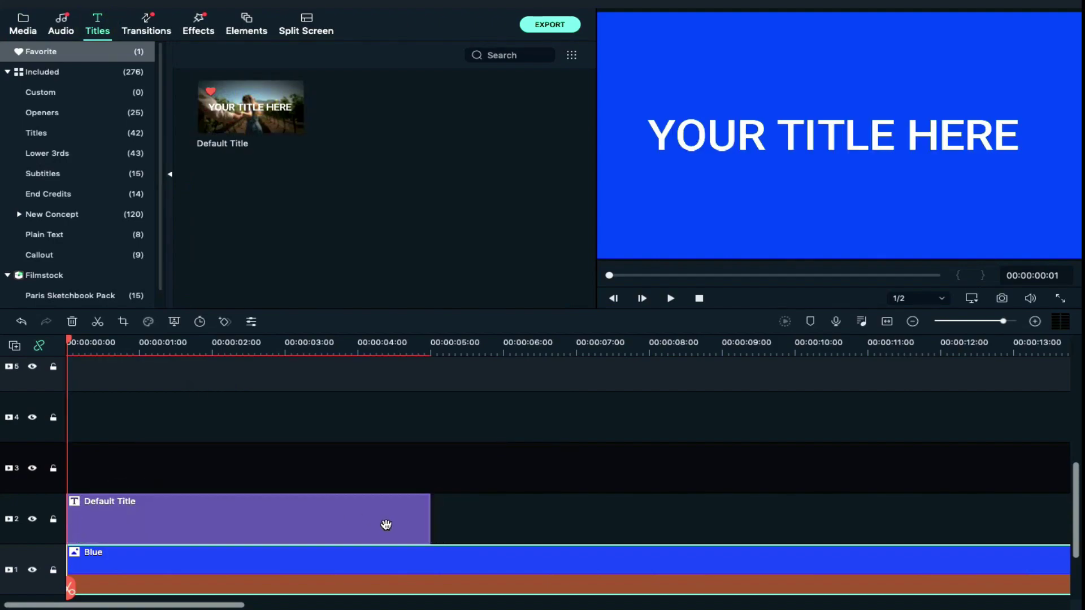
drag(430, 513, 576, 510)
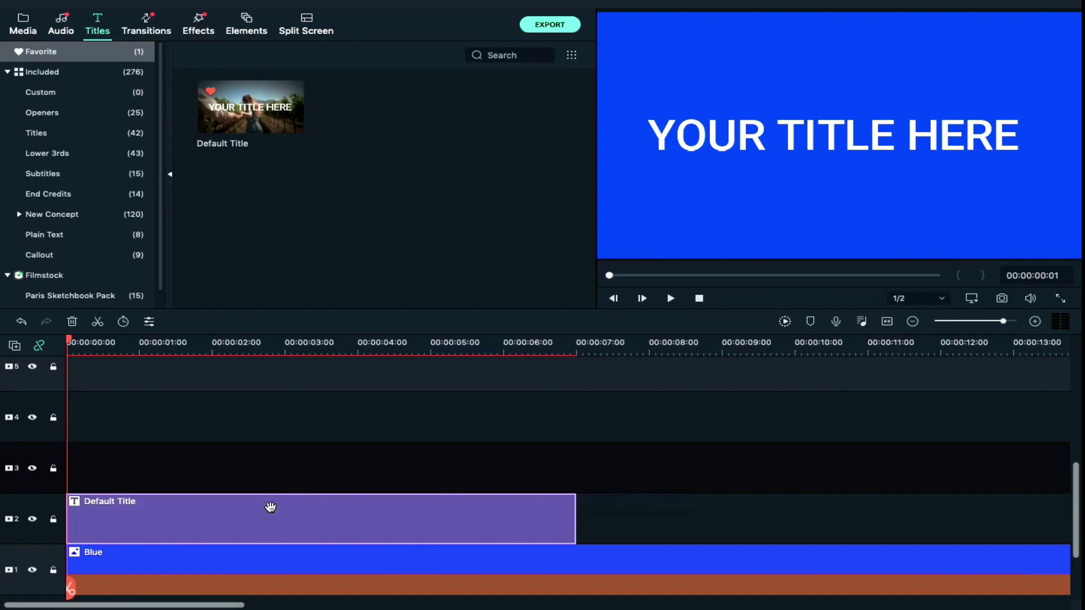
Step: Open the title for editing and set its font to American Captain at size 96
double_click(273, 511)
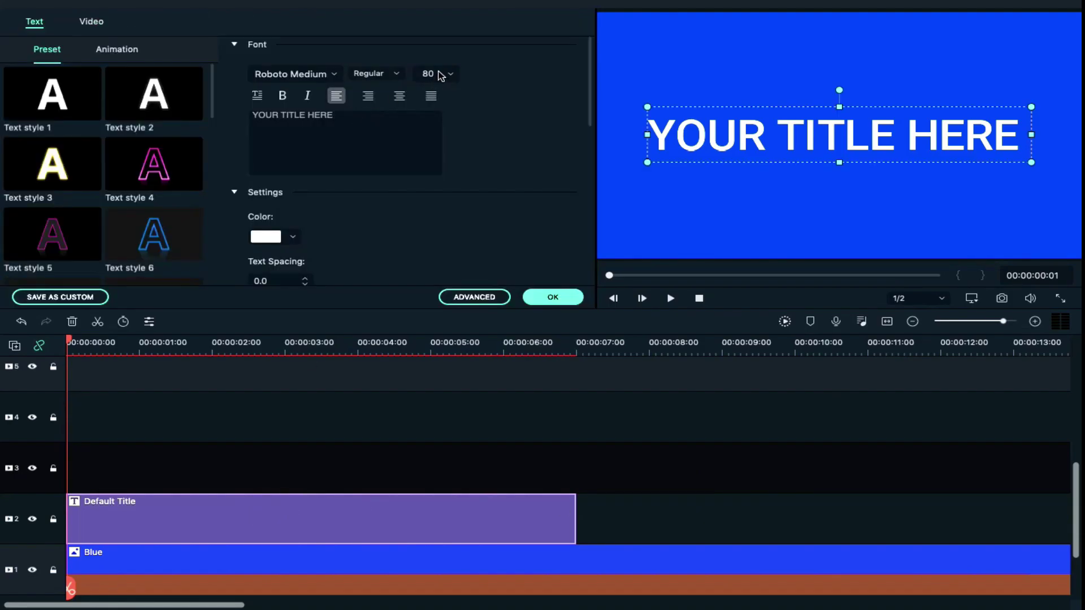
click(333, 76)
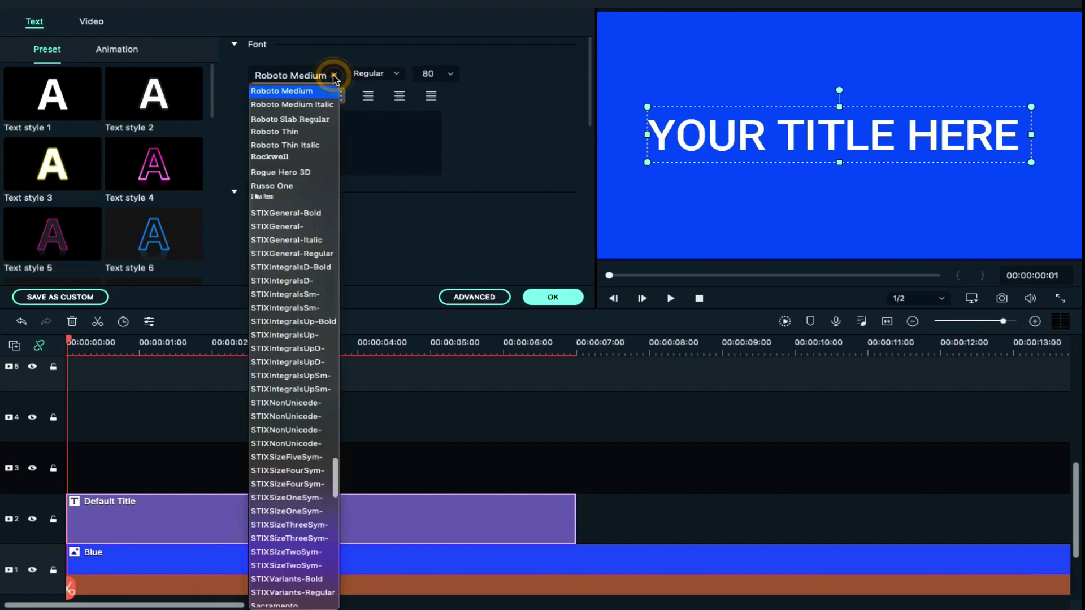
key(a)
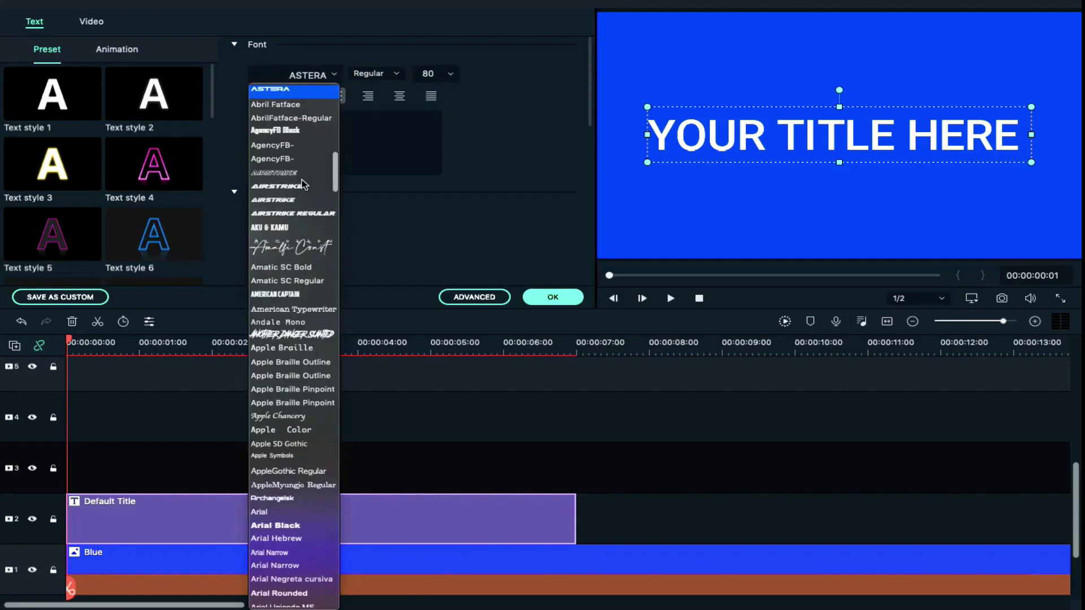
click(296, 294)
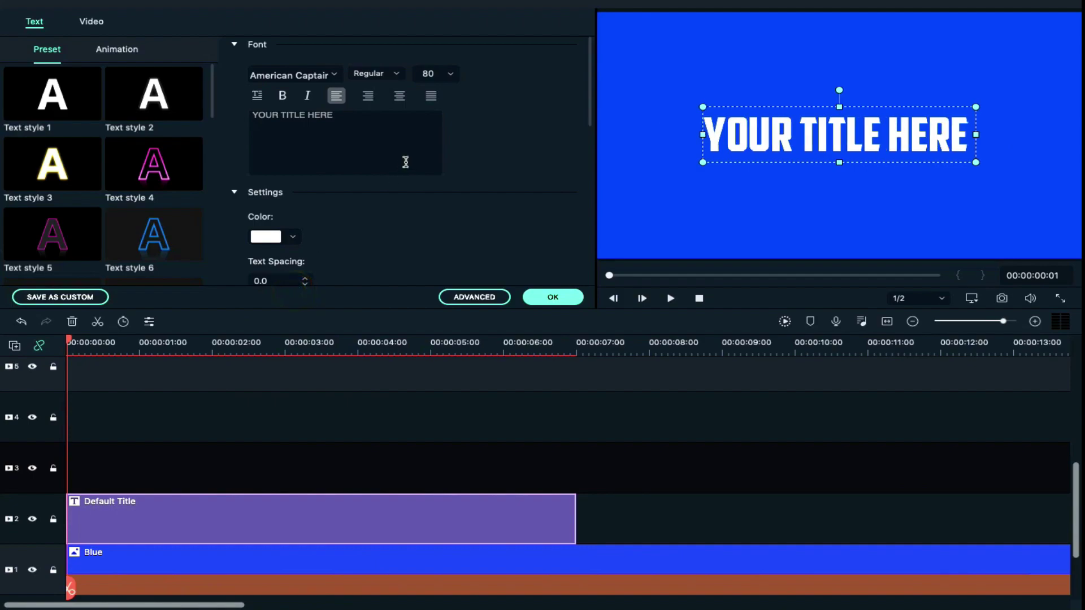
click(451, 77)
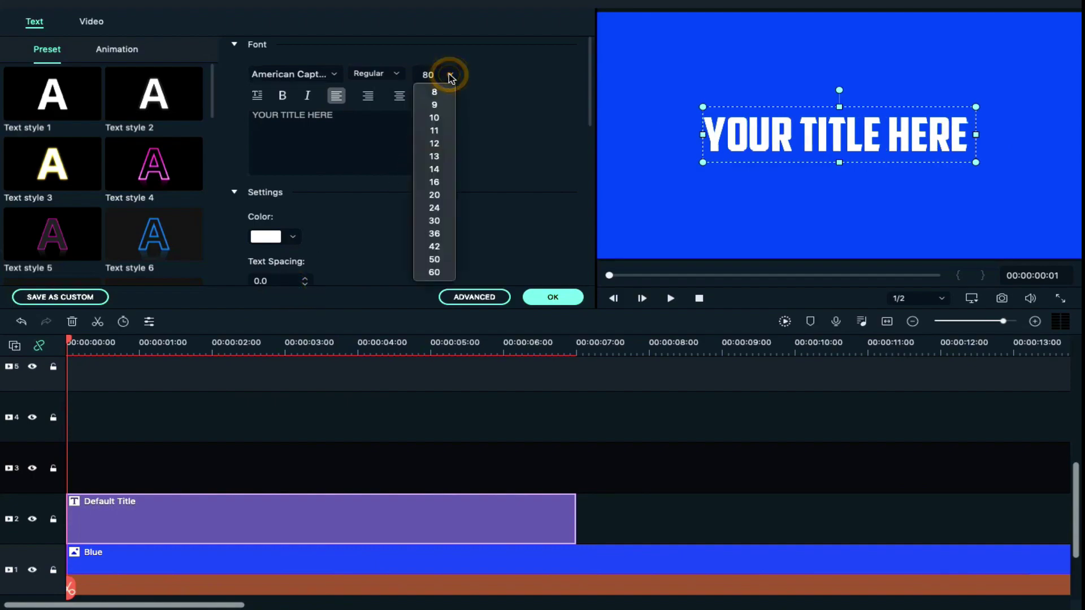
double_click(436, 74)
text(96)
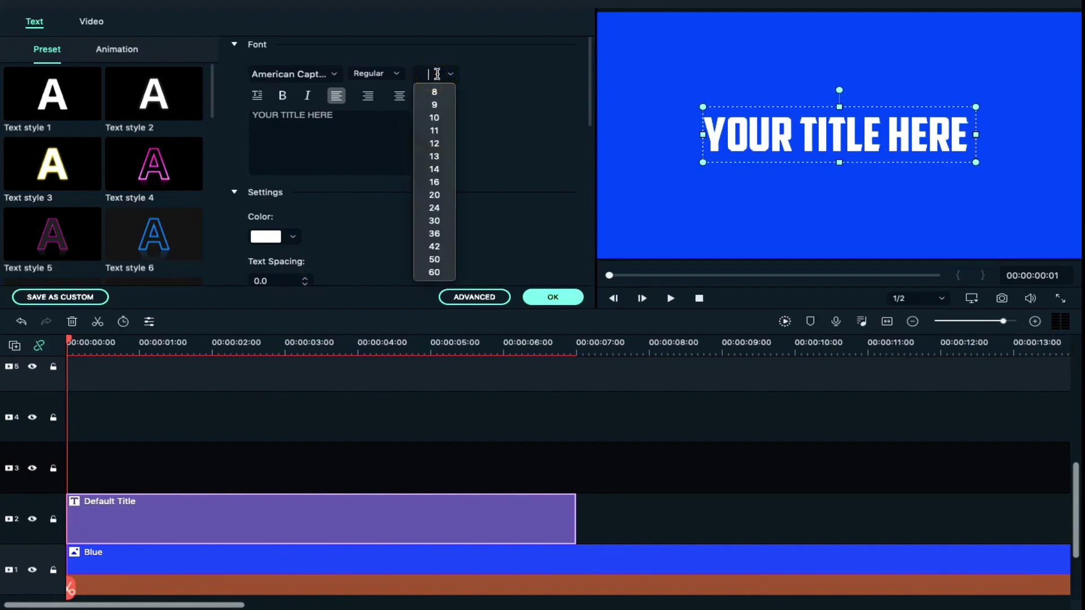
key(Return)
Step: Replace the title text with DARKVISION at 5.0 text spacing and move it slightly higher in the frame
key(ctrl+a)
text(DARKVISION)
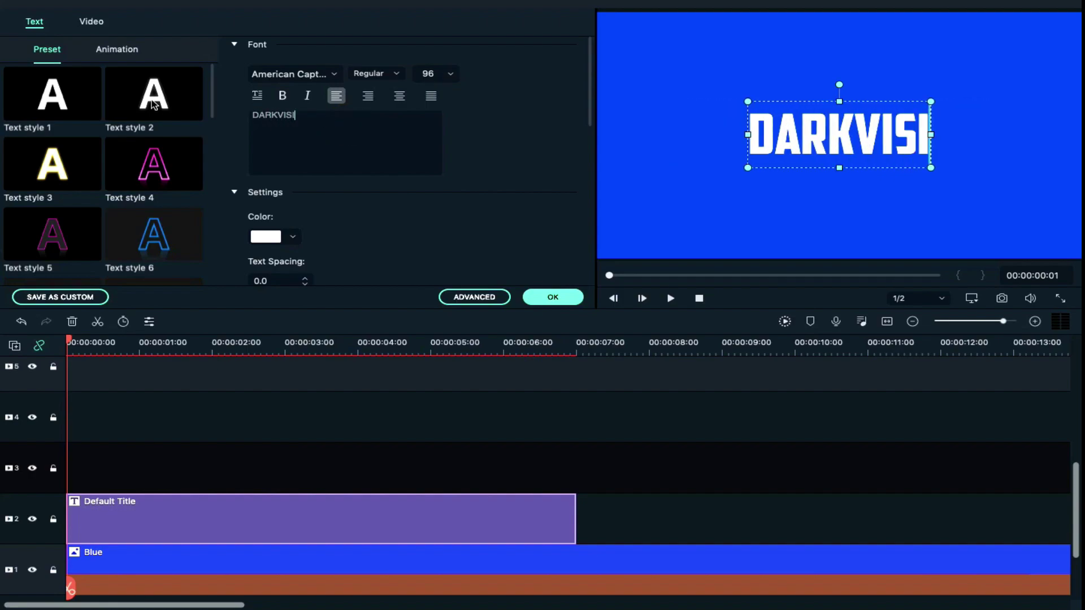
click(307, 280)
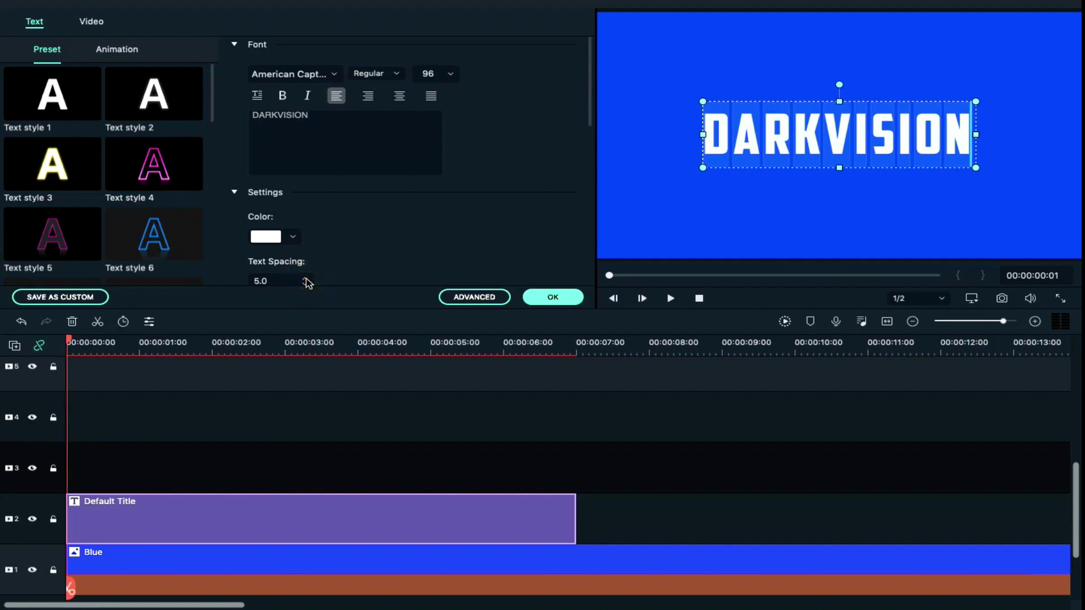
mouse_move(878, 101)
mouse_down()
mouse_move(913, 96)
mouse_move(887, 82)
mouse_up()
Step: Add a second text box in the advanced title editor and format it in American Captain at size 42
click(483, 297)
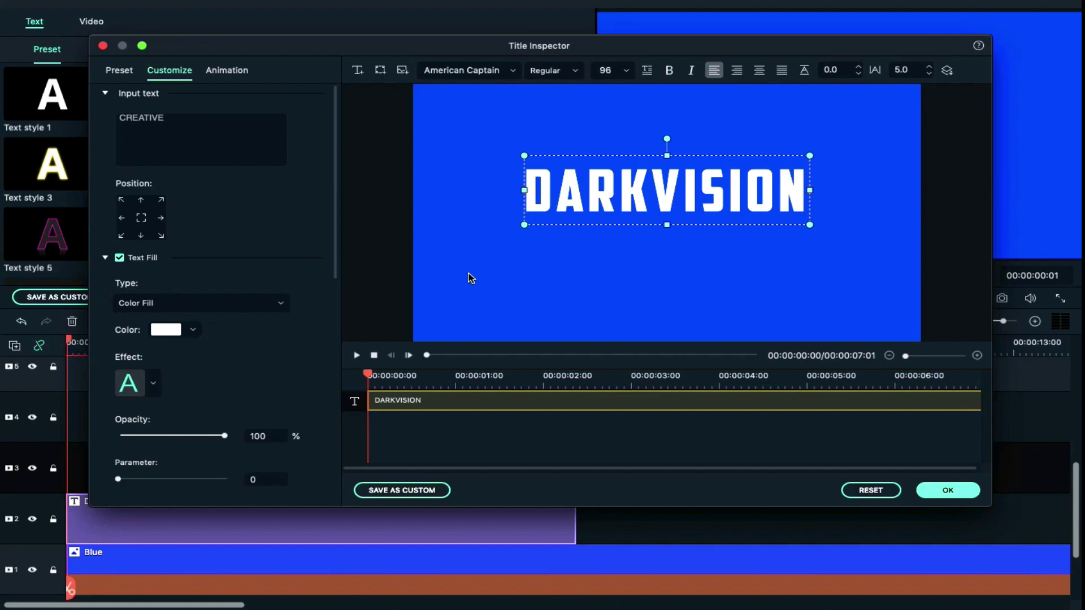
click(359, 70)
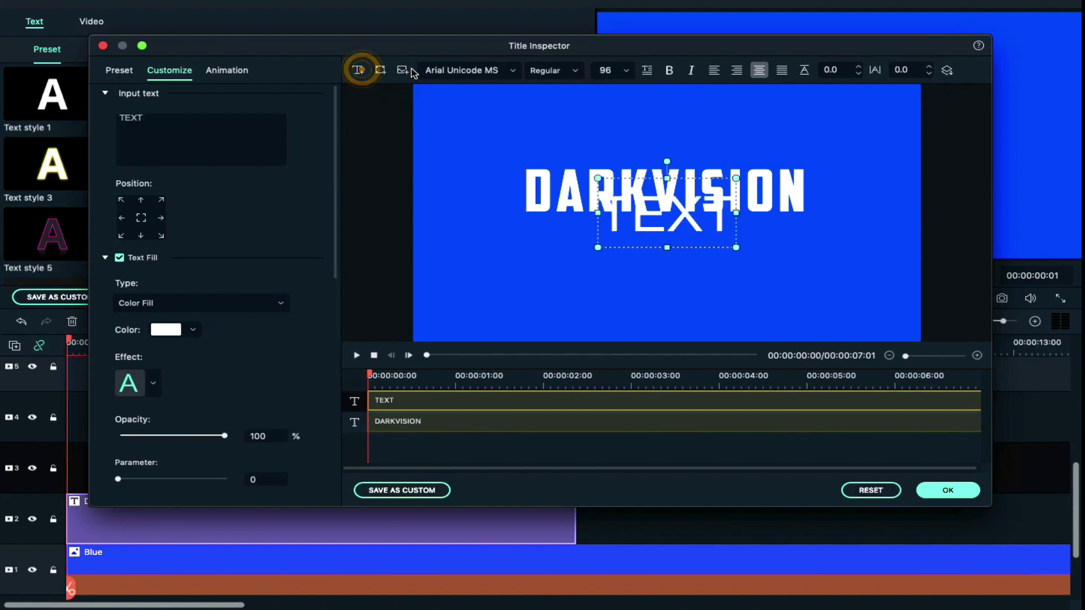
click(625, 70)
click(611, 218)
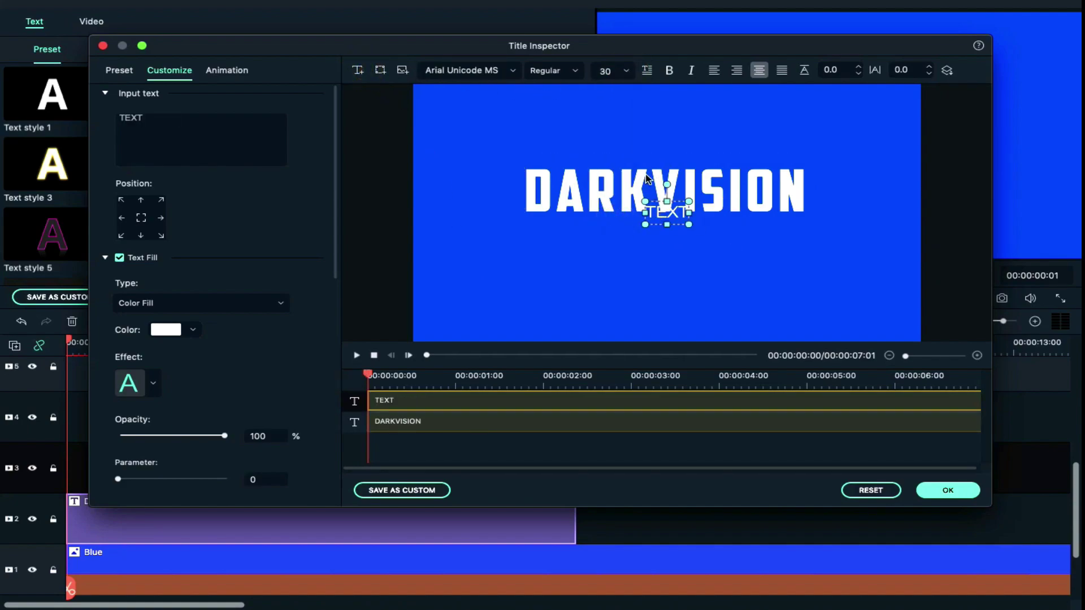
click(626, 71)
click(611, 243)
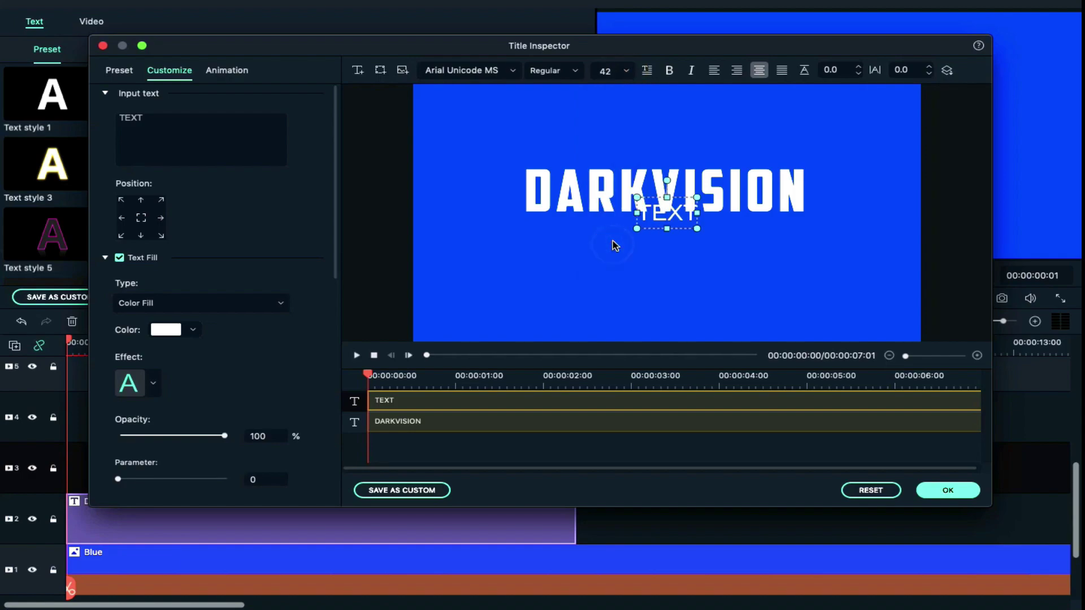
click(501, 70)
text(American Captain)
key(Return)
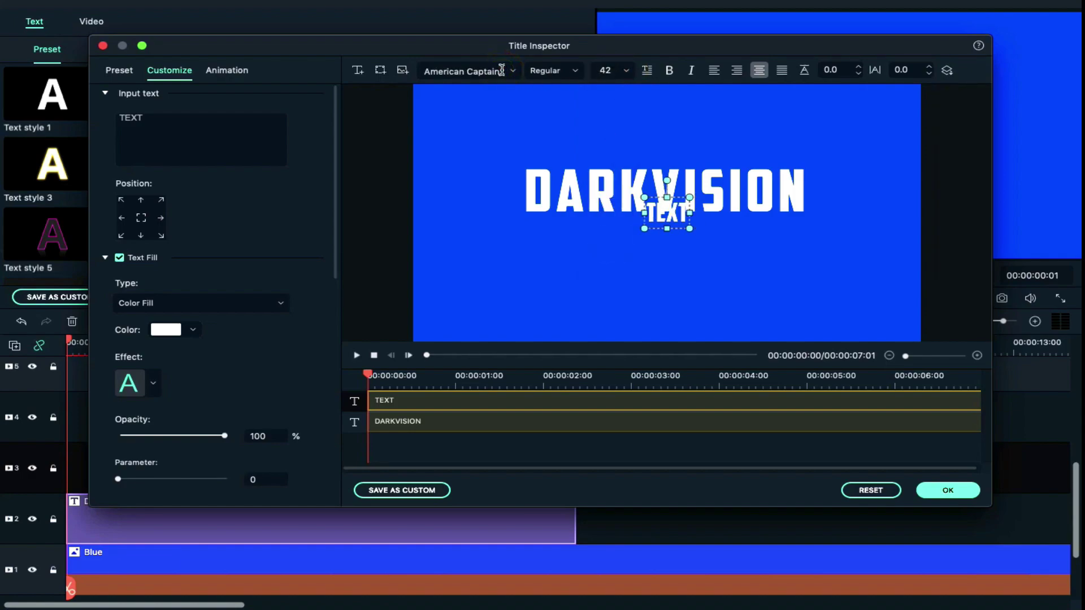
Step: Widen the new text box, center it directly beneath DARKVISION and change its text to GRAPHIC MOTIONS
drag(637, 209, 437, 214)
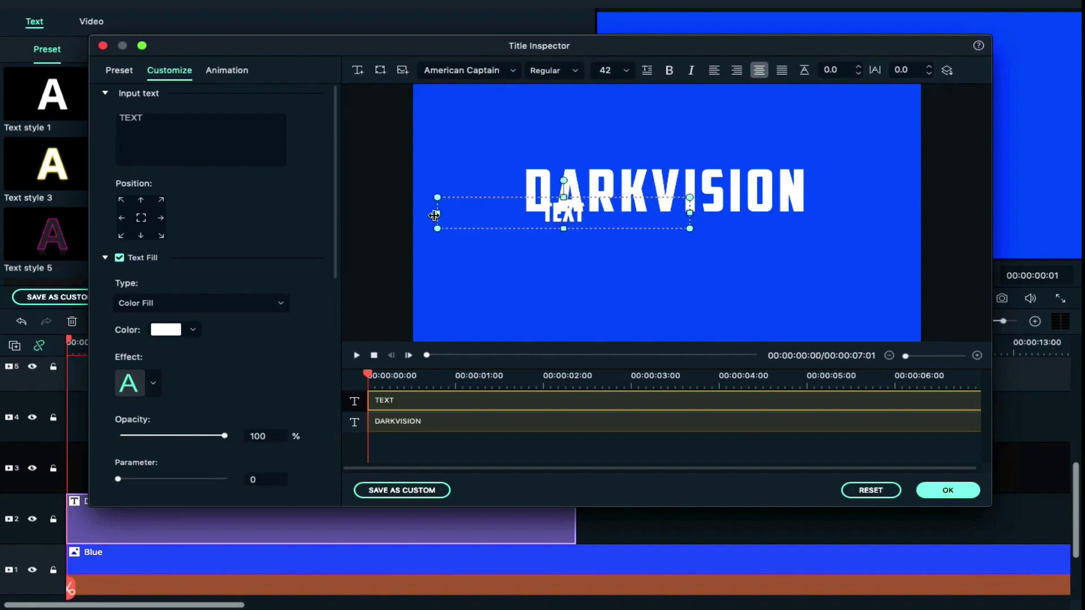
drag(690, 213, 884, 210)
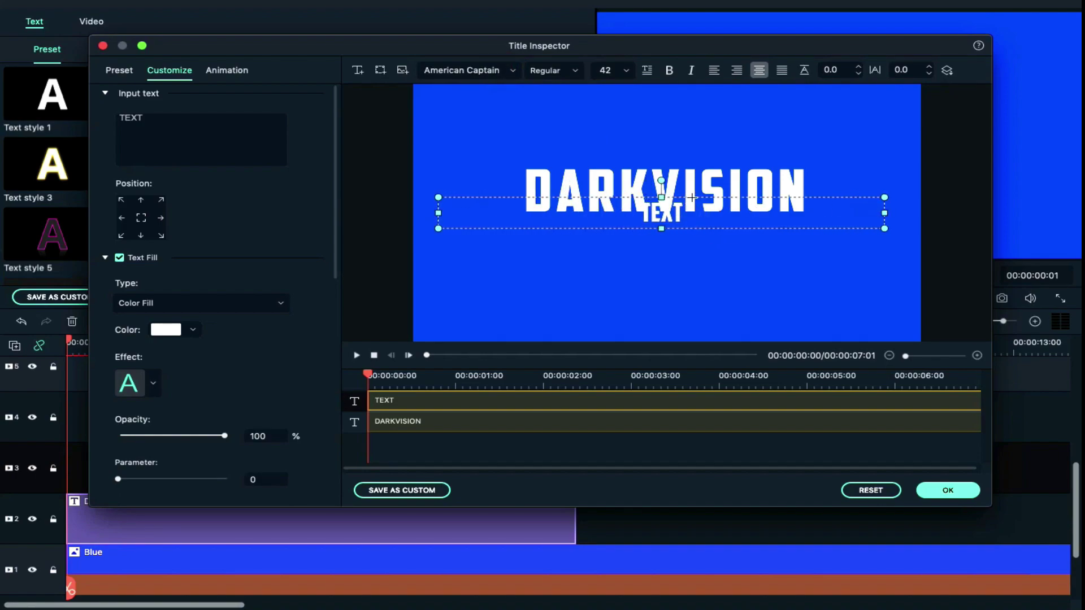
drag(692, 196, 692, 211)
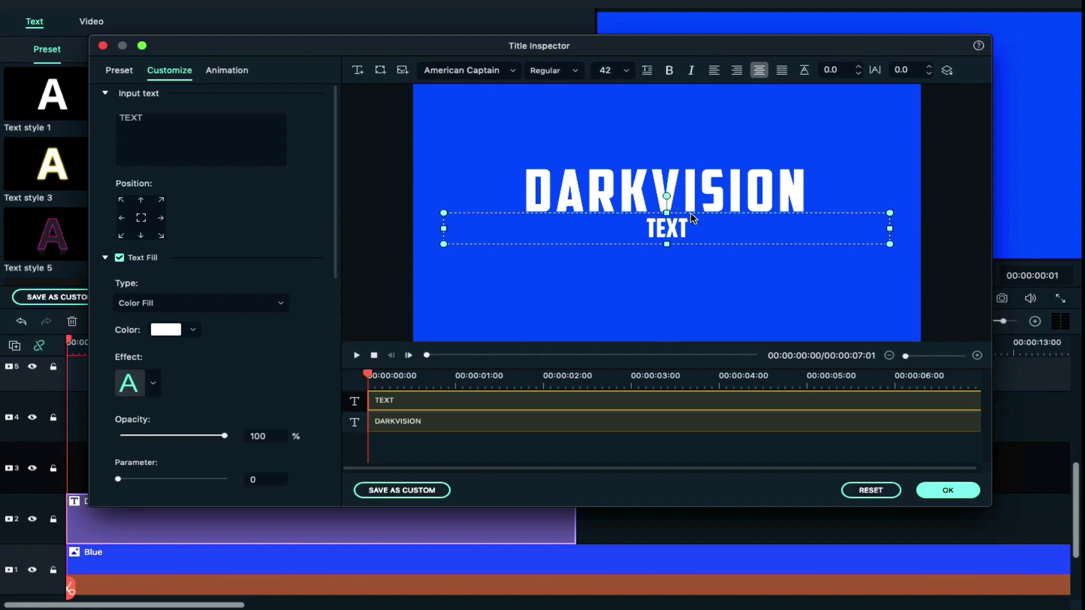
double_click(668, 236)
text(GRAPHIC MOTIONS)
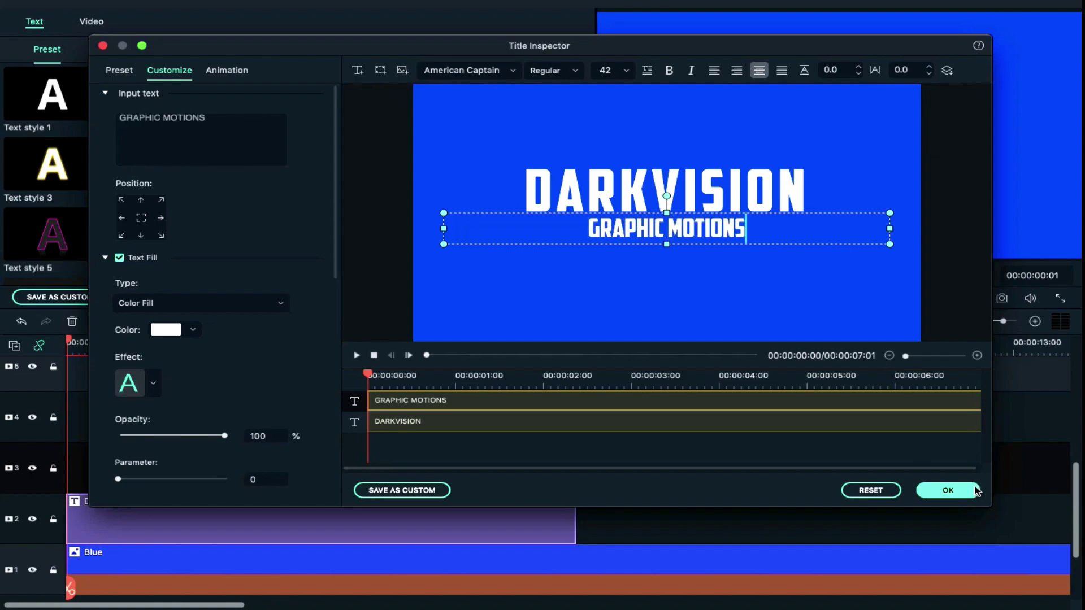
Step: Apply an Image Fill with Texture.jpg to the GRAPHIC MOTIONS text
click(269, 310)
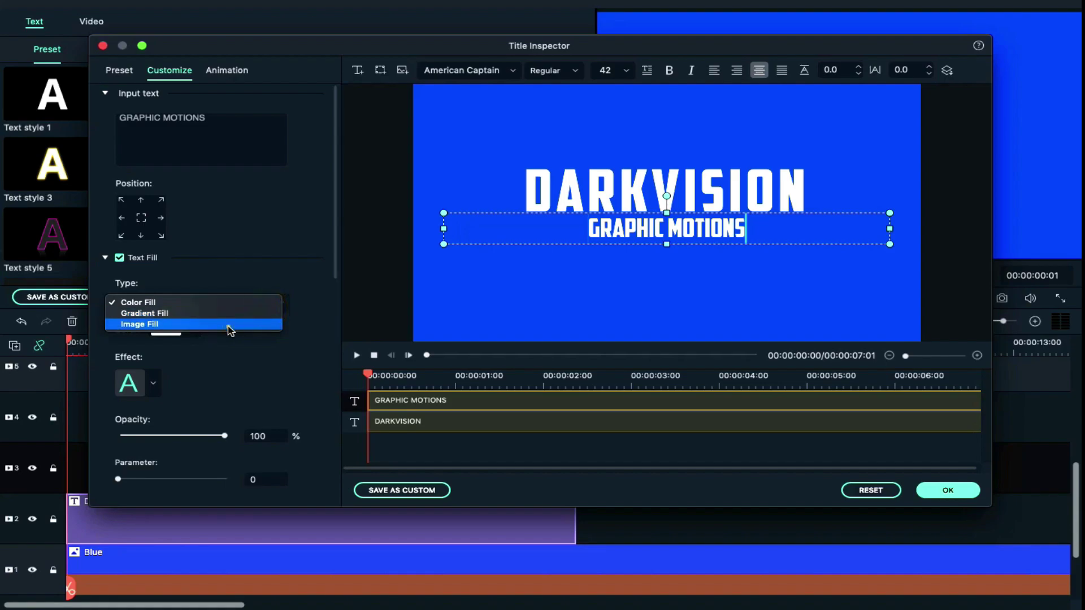
click(228, 325)
click(123, 333)
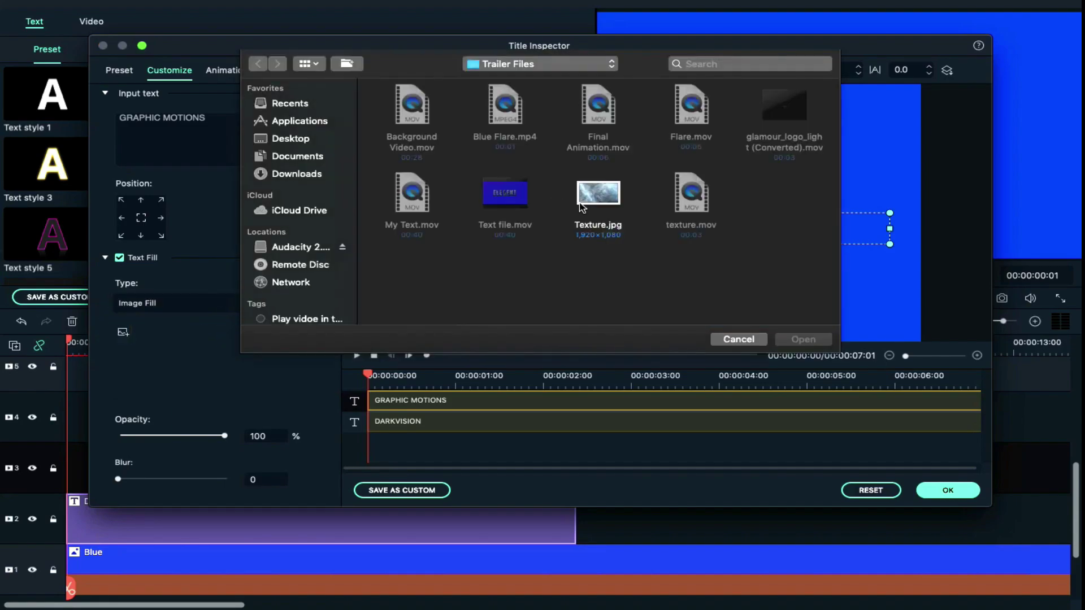
click(609, 195)
double_click(608, 195)
Step: Give the DARKVISION text an Image Fill using Texture.jpg
click(513, 425)
click(365, 402)
click(387, 426)
click(202, 303)
click(179, 319)
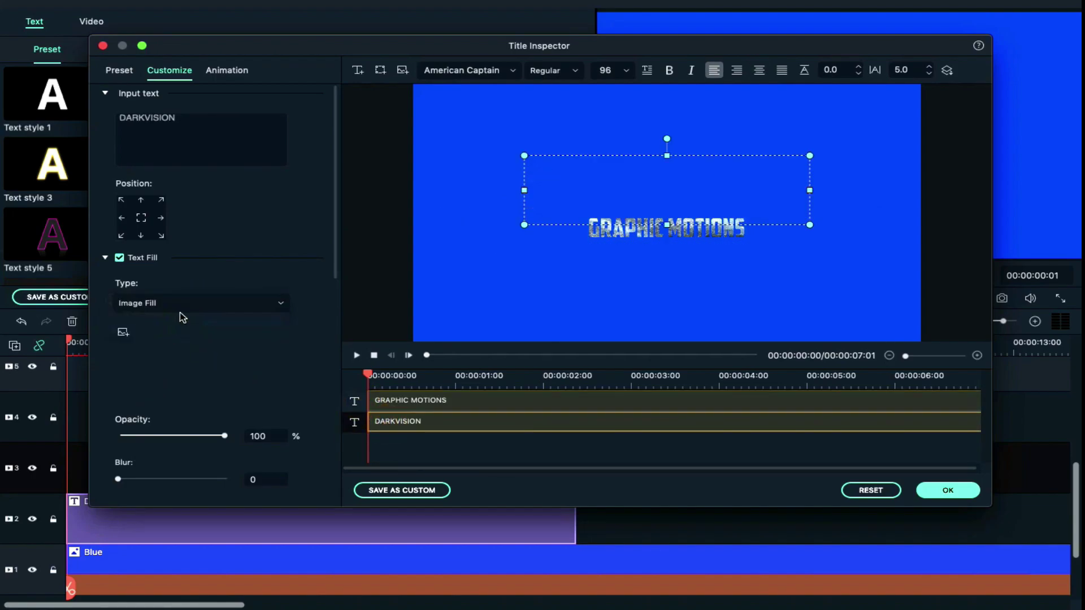
click(123, 331)
click(591, 194)
double_click(592, 194)
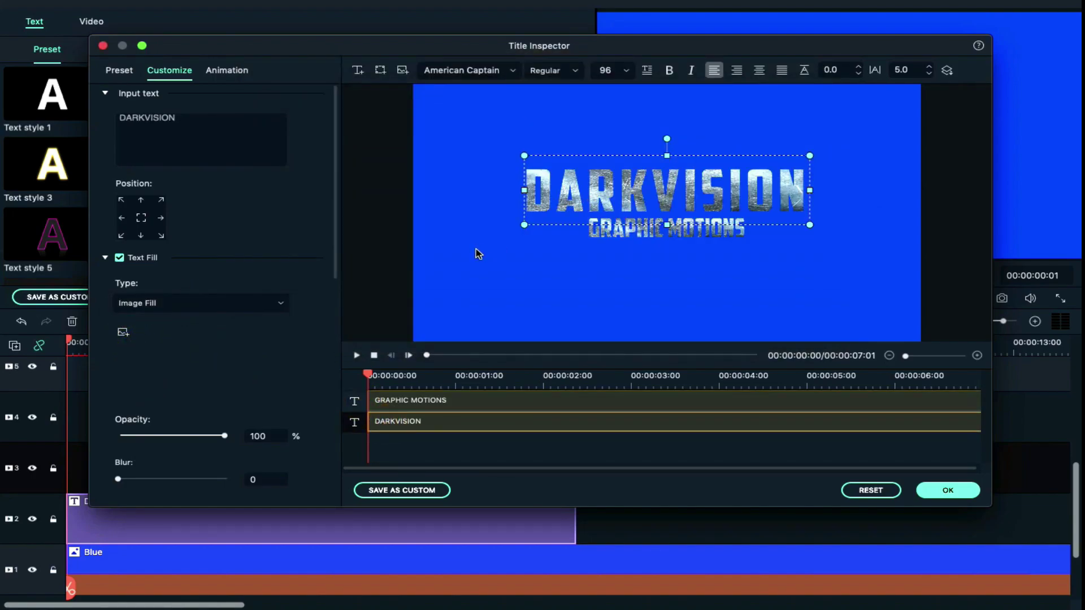
Step: Enable Text Shadow on both text lines, set the GRAPHIC MOTIONS shadow distance to 2, and apply the title changes
scroll(278, 349, down, 10)
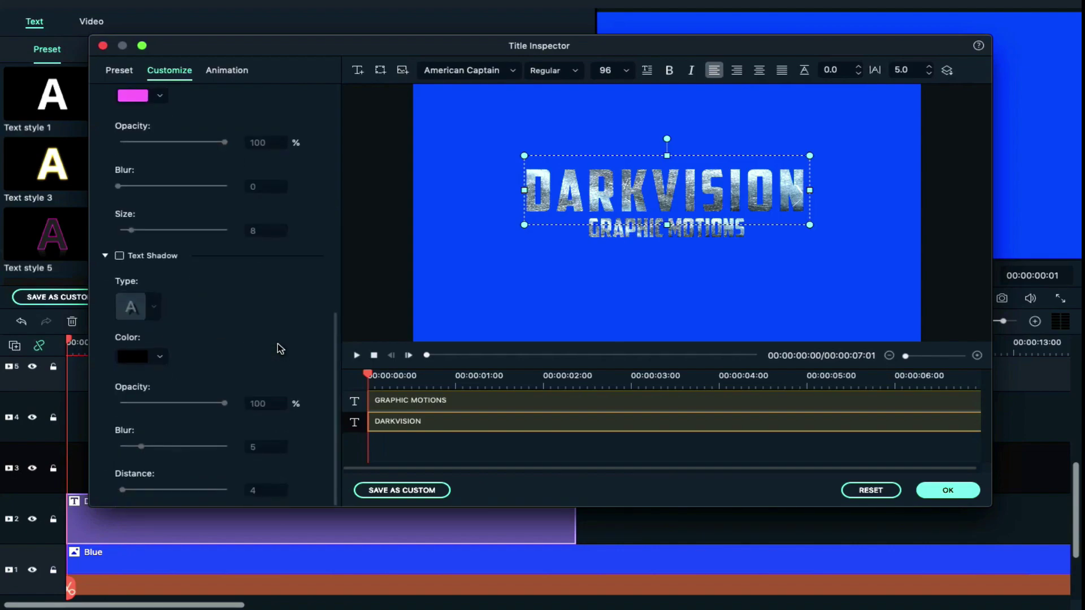
click(120, 256)
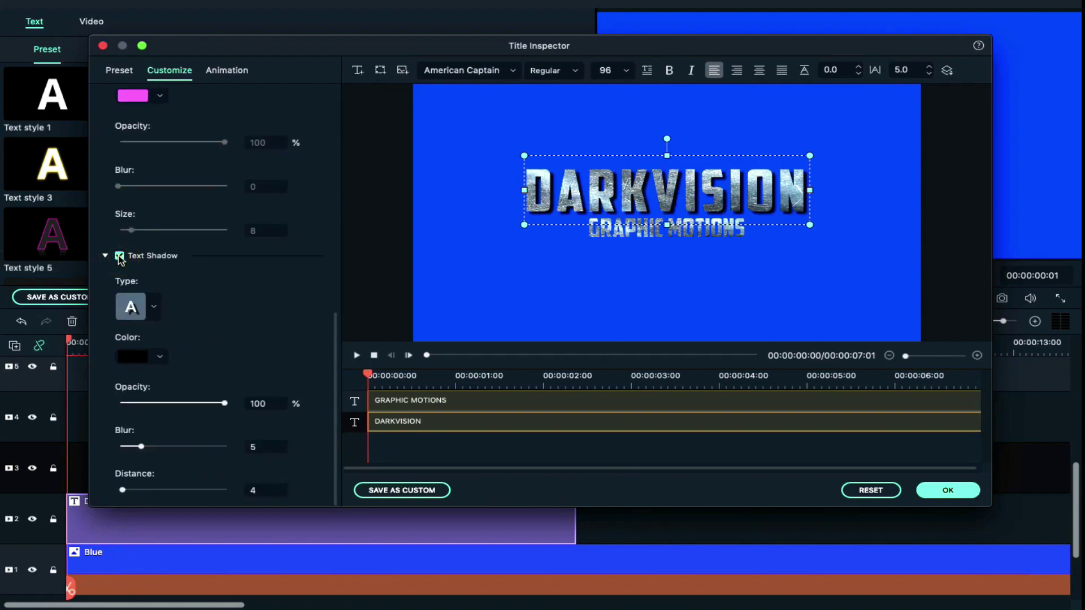
click(438, 402)
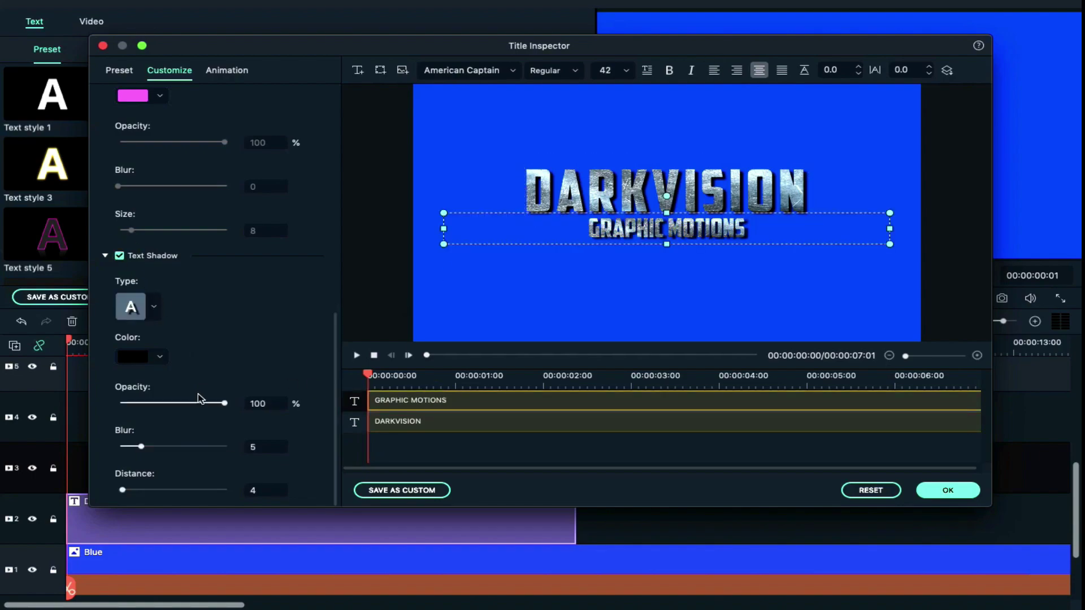
drag(122, 491, 120, 492)
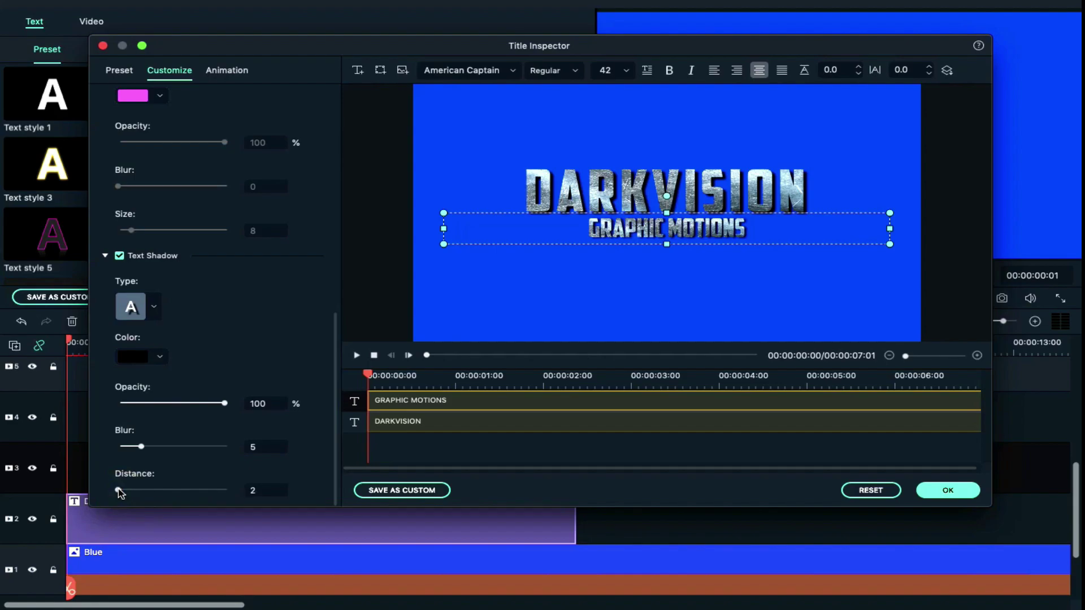
click(957, 490)
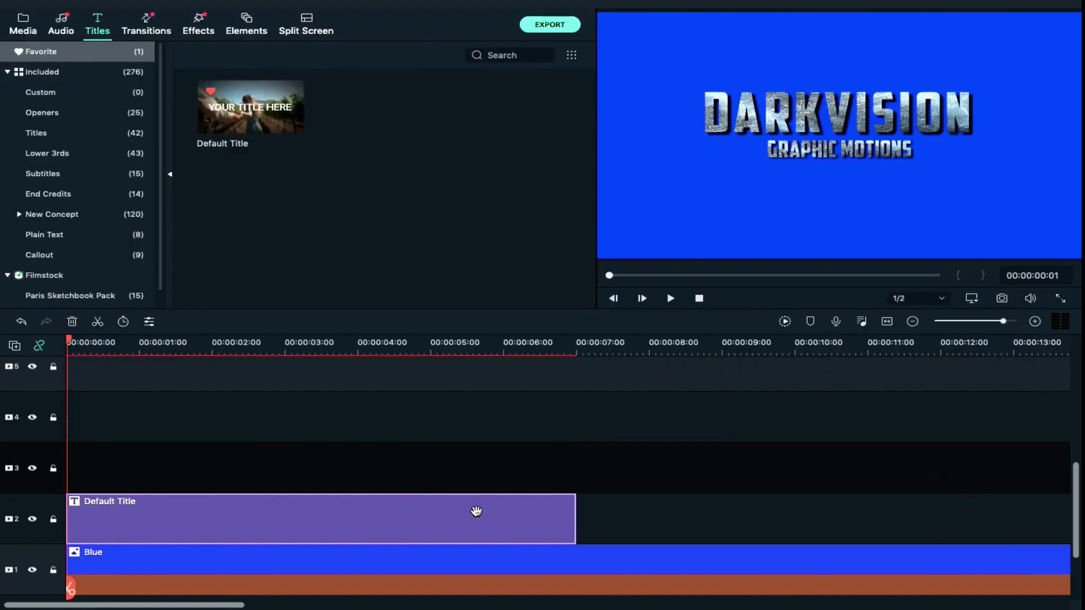
Step: Reopen the title and set the GRAPHIC MOTIONS text spacing to 15.0
double_click(477, 511)
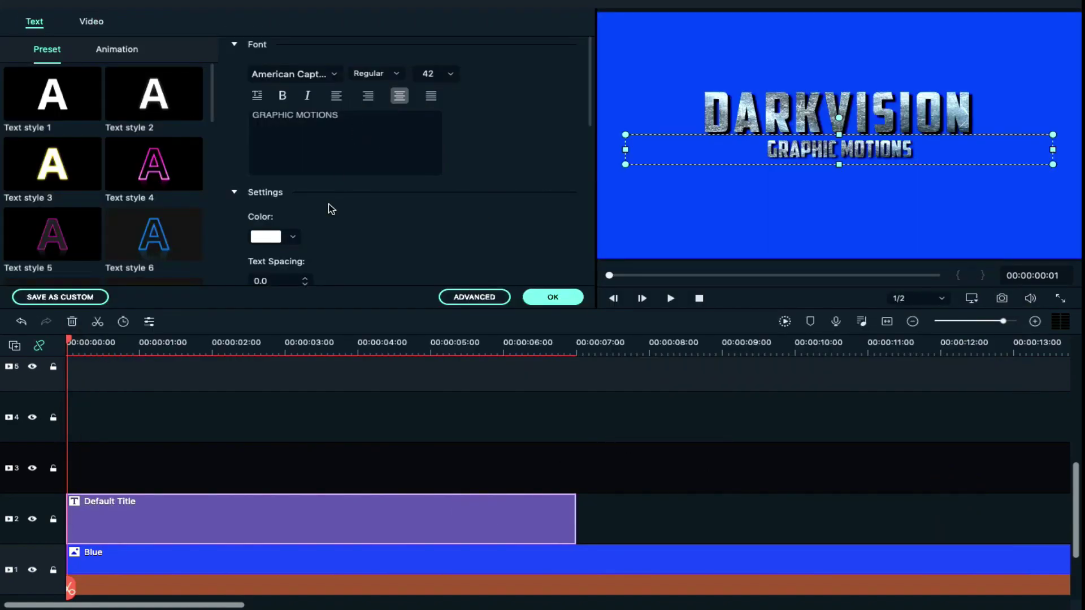
scroll(332, 209, down, 3)
drag(307, 201, 307, 202)
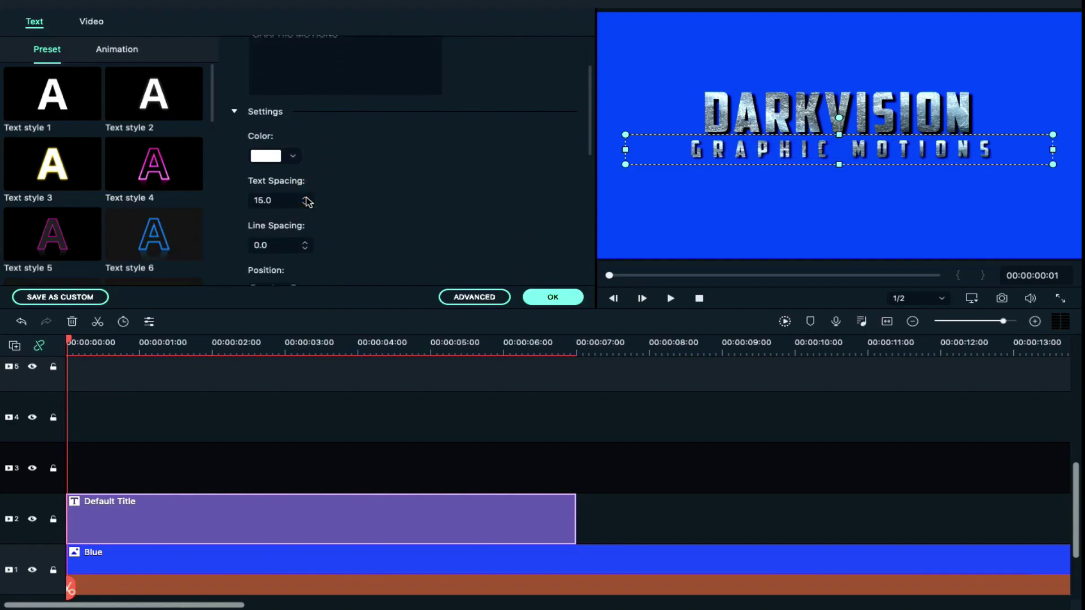
click(551, 297)
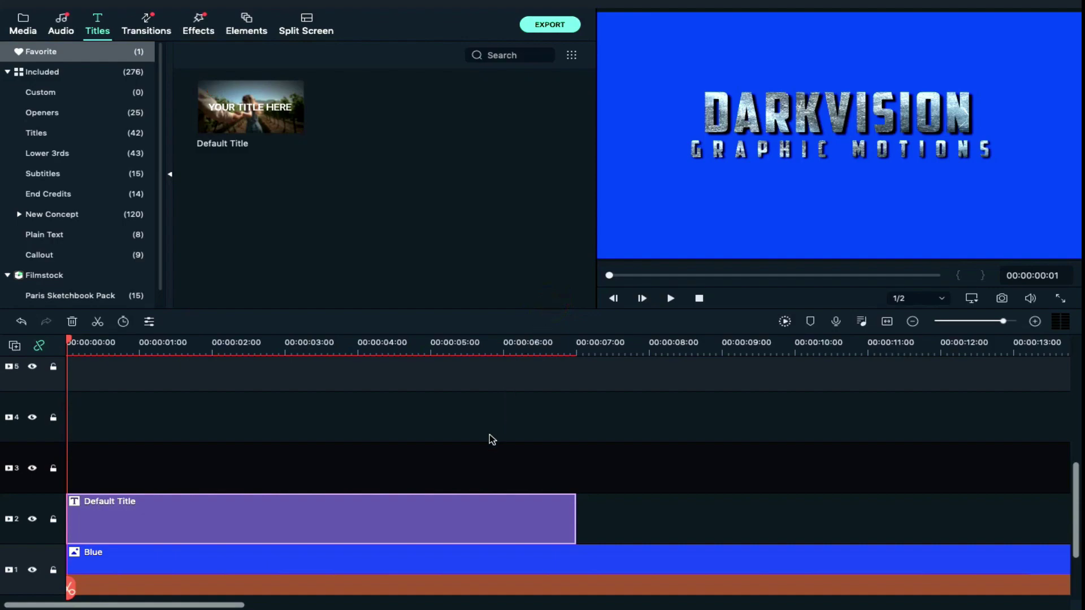
Step: Select the title clip and place the playhead at its end, at 00:00:07:00
click(449, 496)
click(445, 506)
click(576, 343)
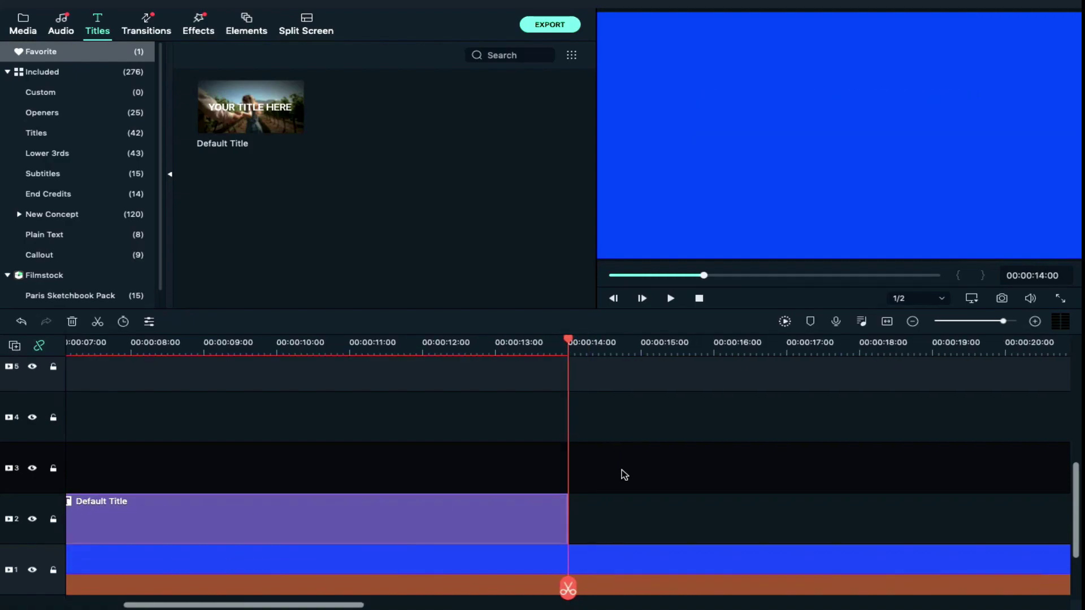
Step: Fill the track with copies of the title clip and retype each one's text, making the last WINTER SOLDIER over CAPTAIN AMERICA
double_click(508, 517)
click(296, 343)
text(AB PLANET)
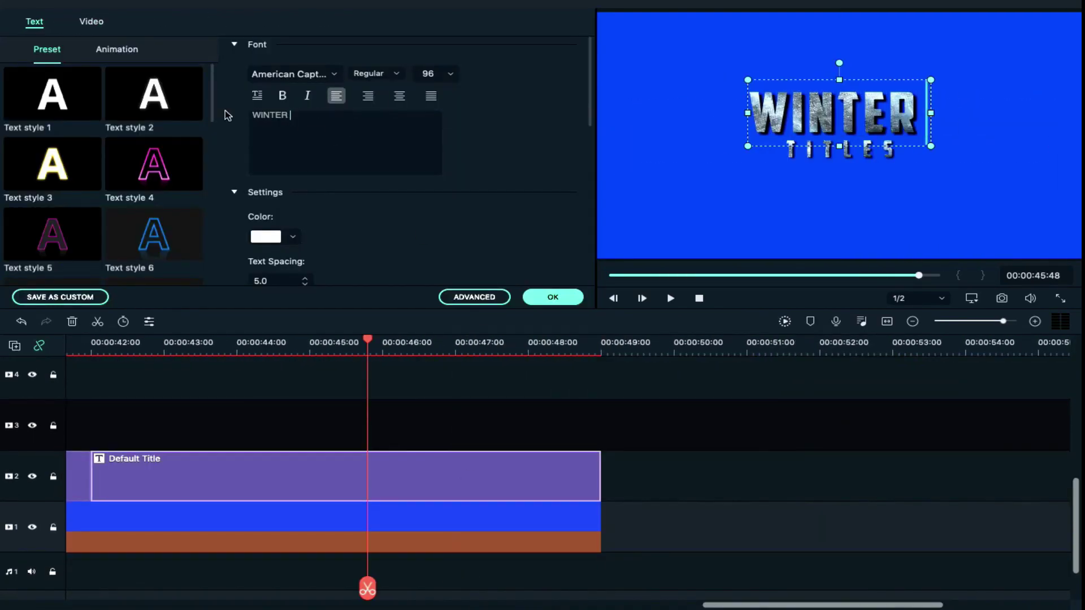
text(SOLDIER)
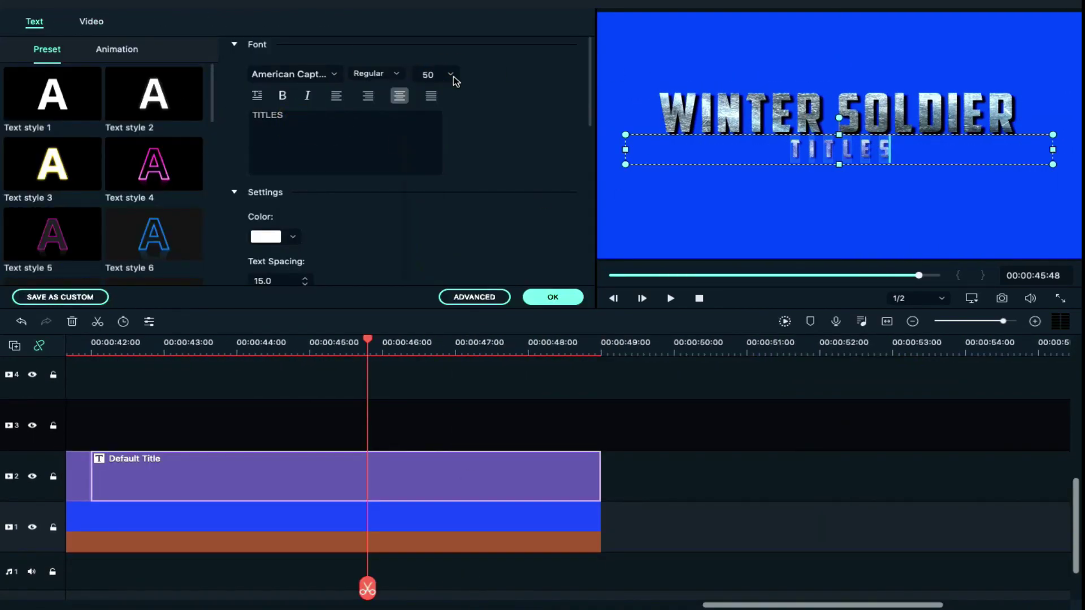
text(CAPTAIN AMERICA)
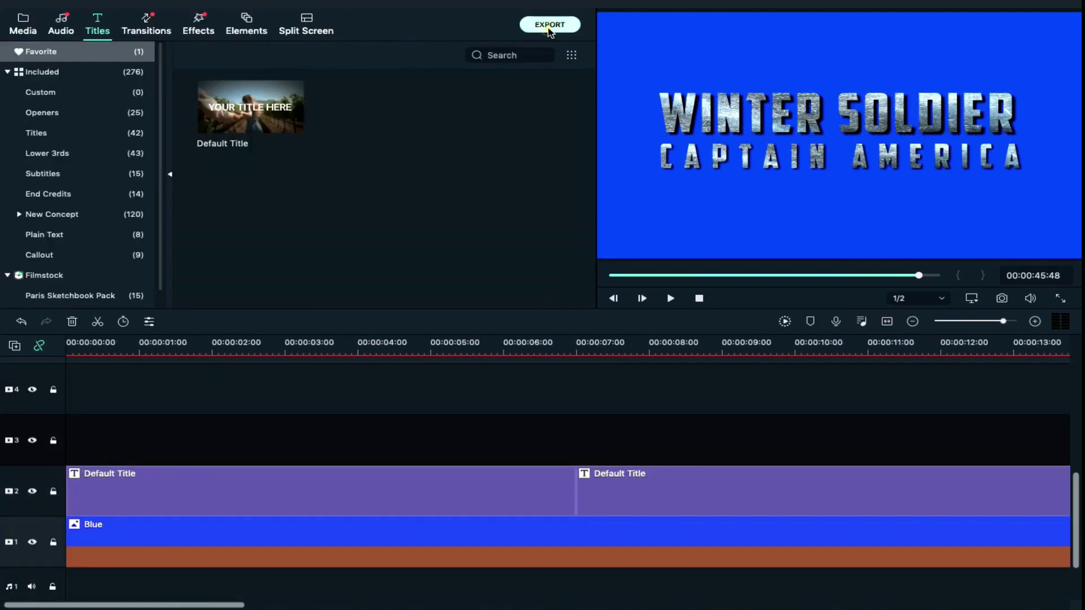
Step: Start a video export, name the output Text Video File and choose the MOV format
click(549, 24)
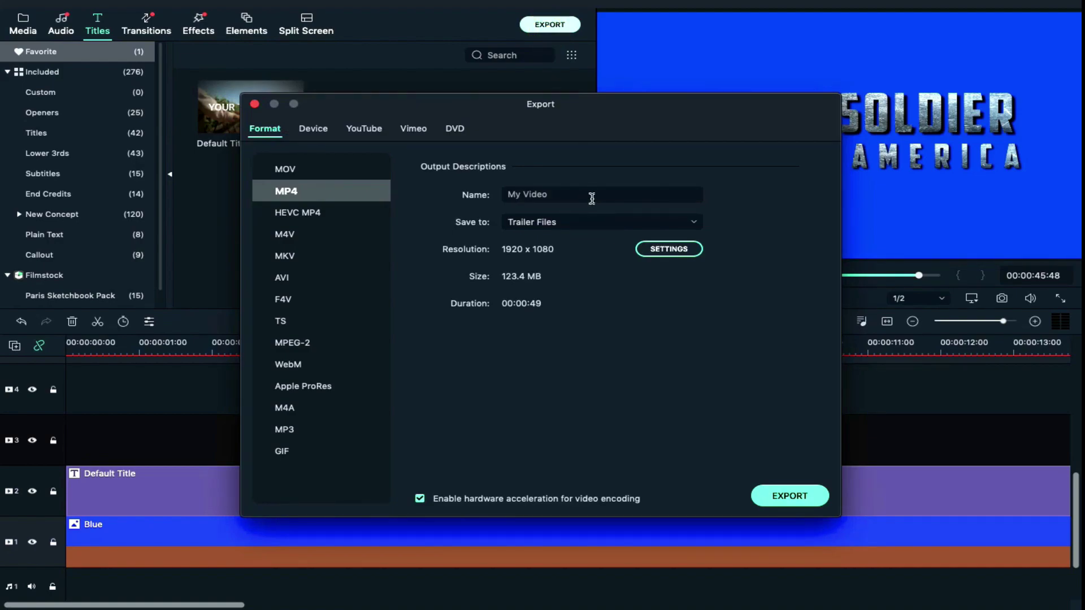
click(591, 197)
text(TEx)
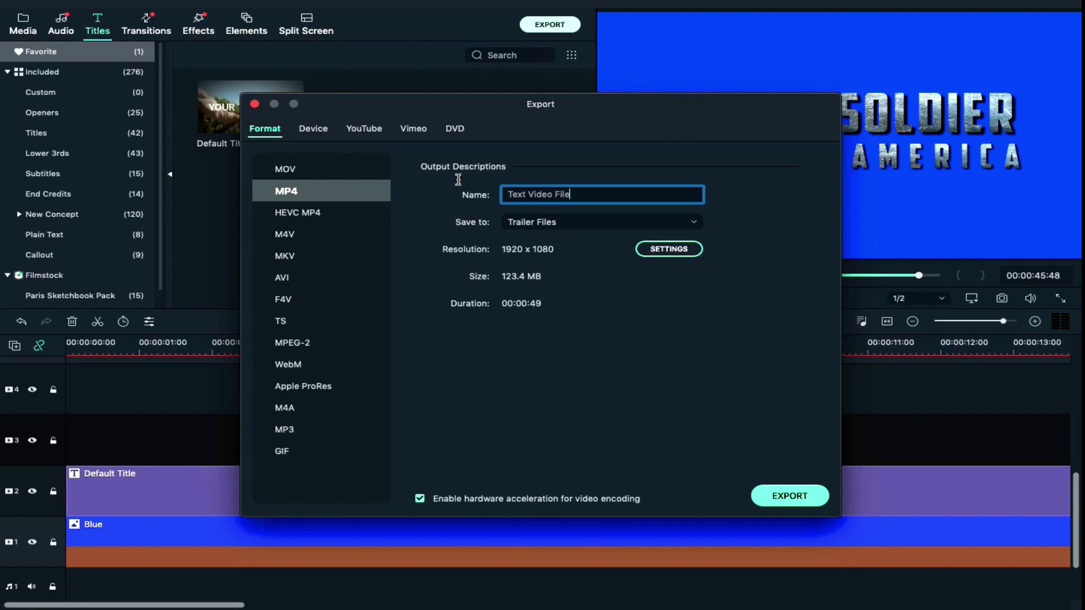
click(295, 171)
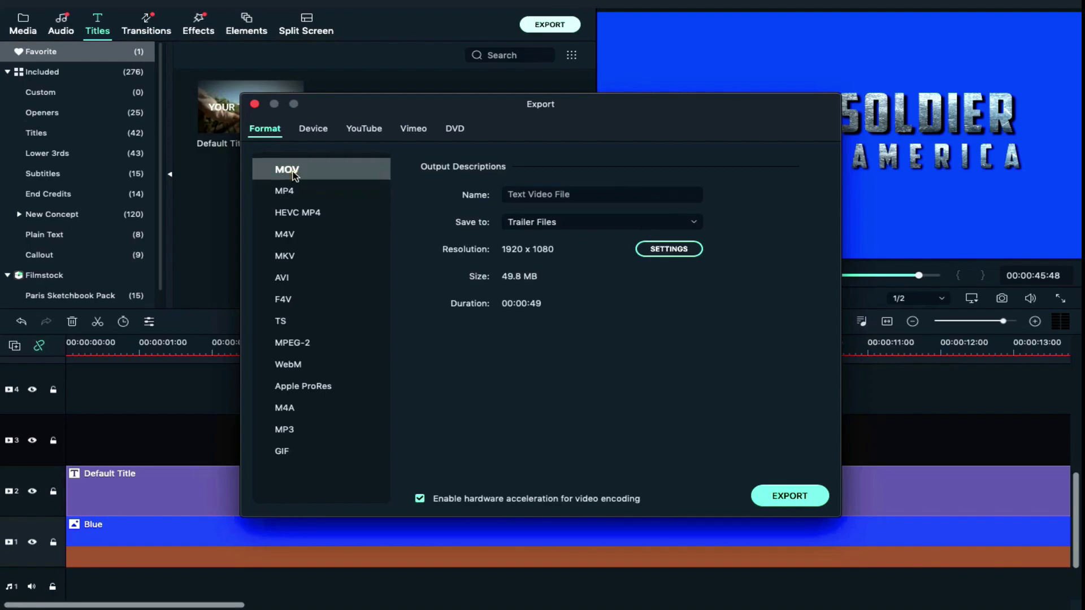
Step: Set the export to Best quality with a 50000 kbps video bit rate, and export the file to the Trailer Files folder
click(636, 221)
click(687, 247)
click(400, 202)
click(565, 350)
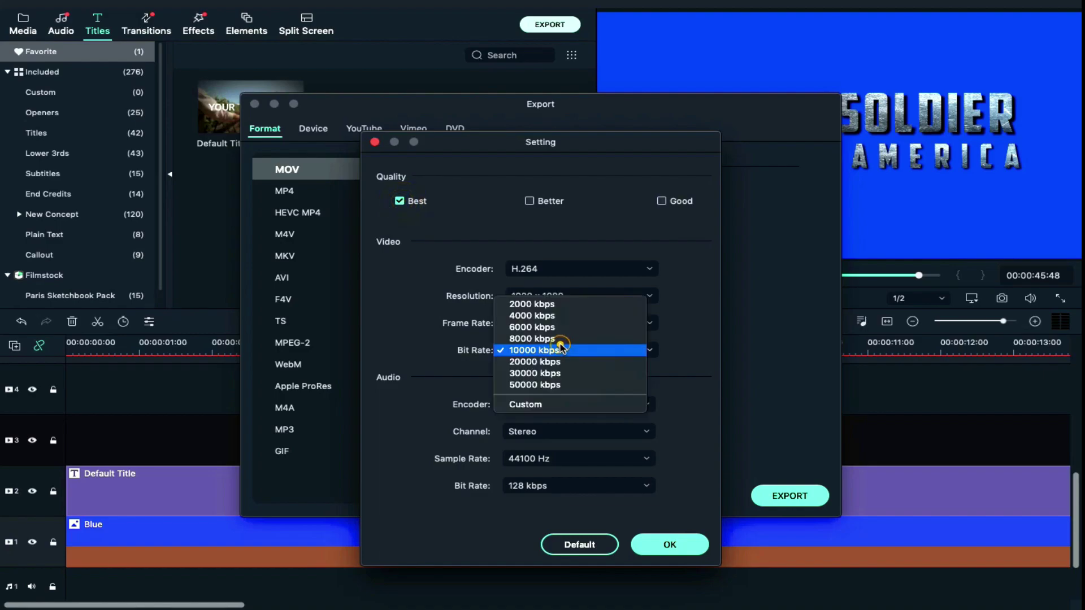
click(558, 380)
click(691, 554)
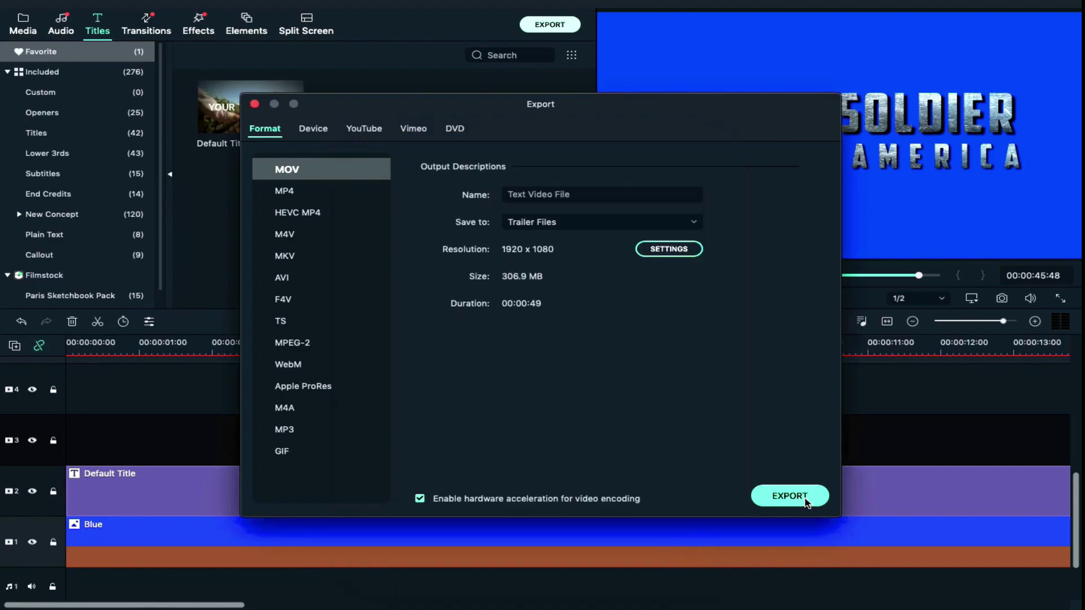
click(789, 496)
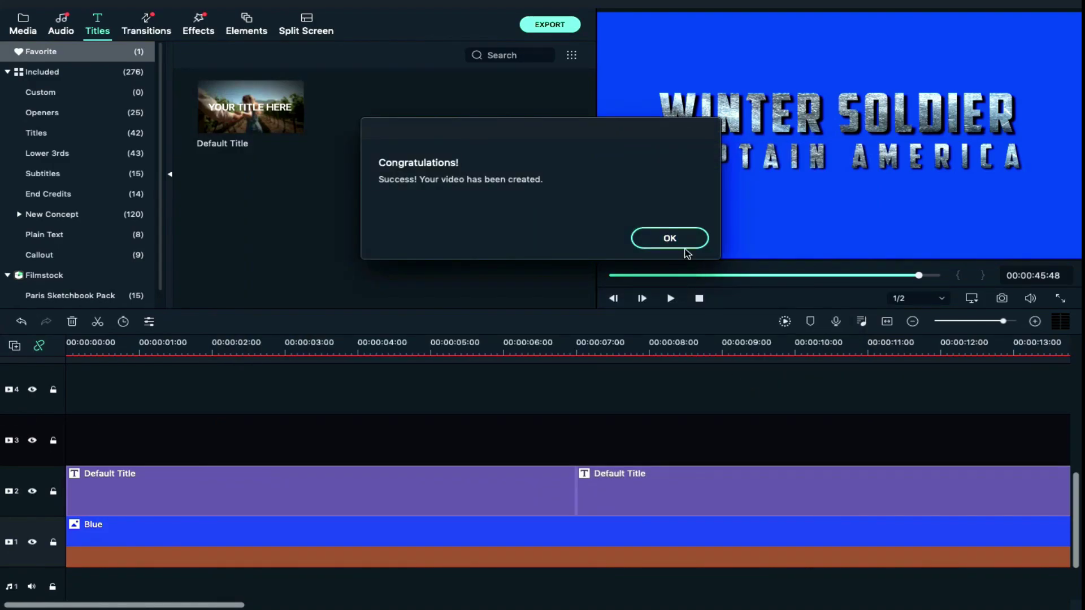
click(682, 239)
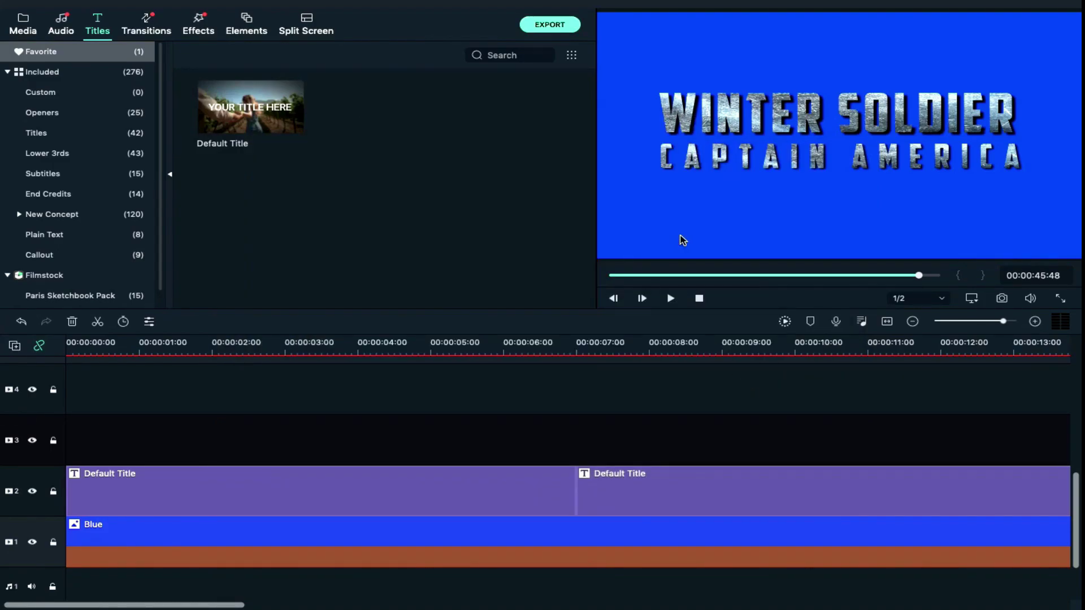
Step: Delete all title and background clips from the timeline
click(600, 478)
key(super+a)
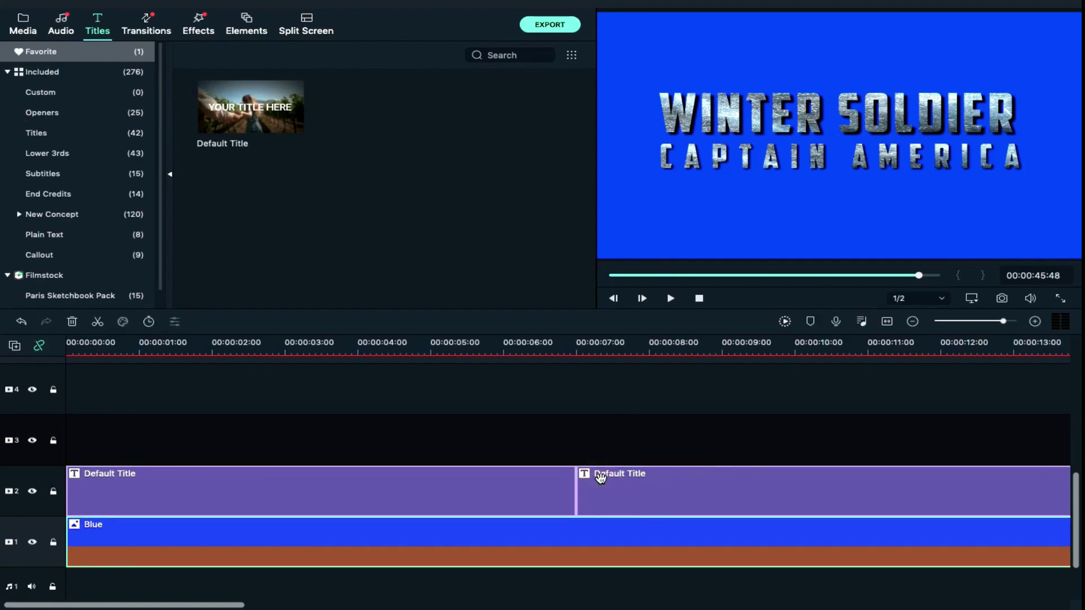
key(Delete)
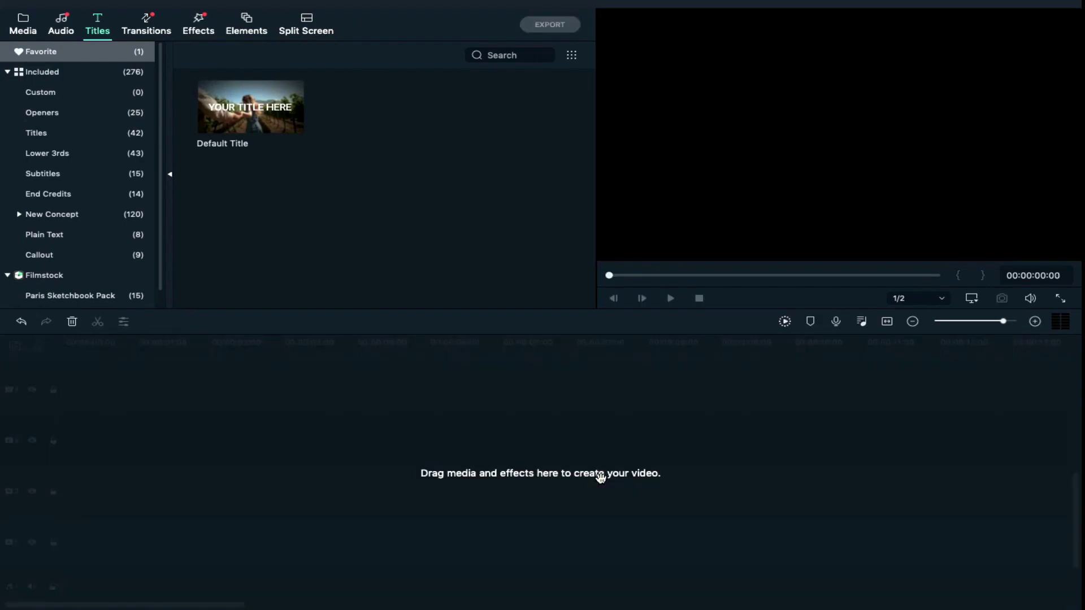
Step: Import Text Video File, Background Video, Blue Flare, Final Animation, Flare and glamour_logo_light (Converted) from the Trailer Files folder into Project Media
click(29, 24)
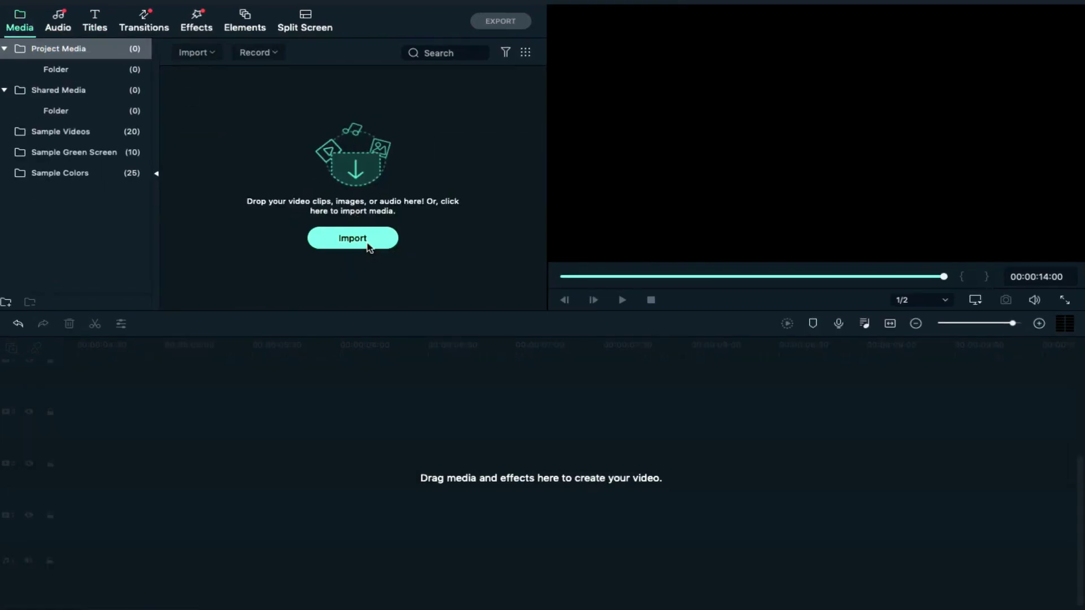
click(368, 247)
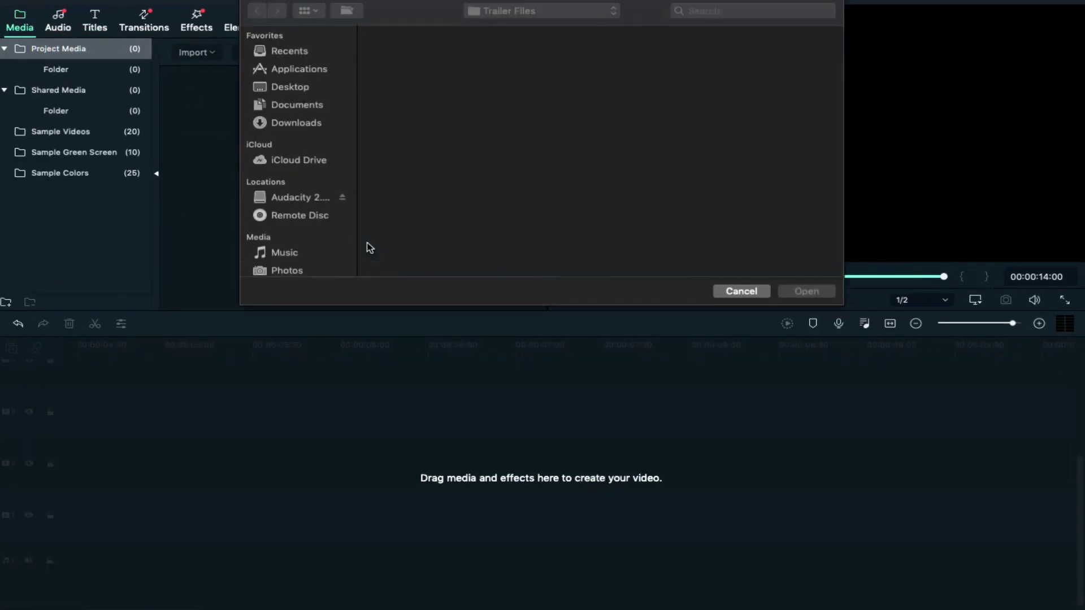
click(412, 160)
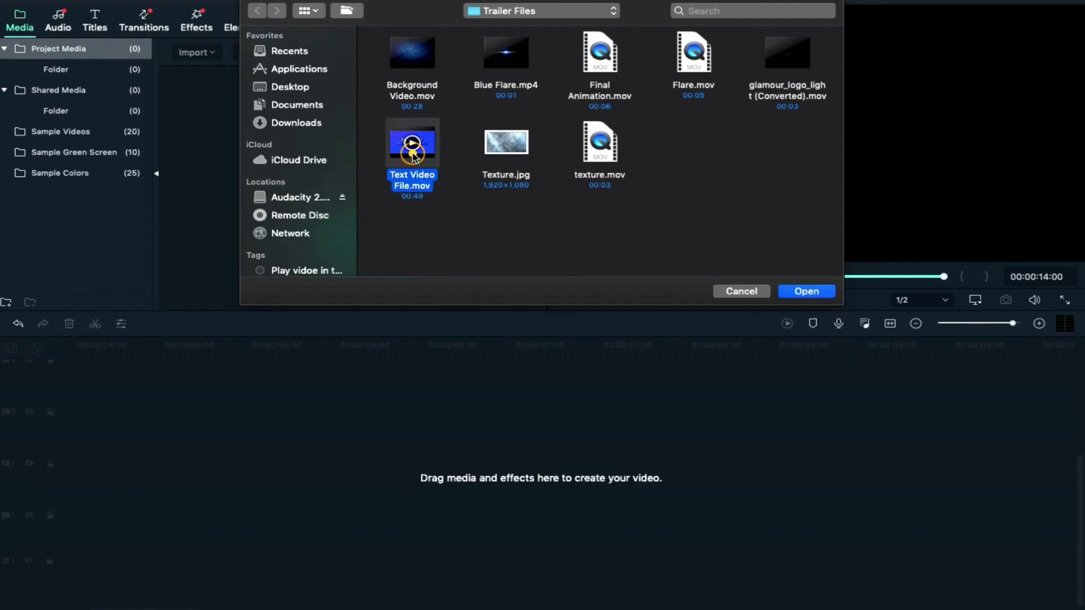
super+click(419, 64)
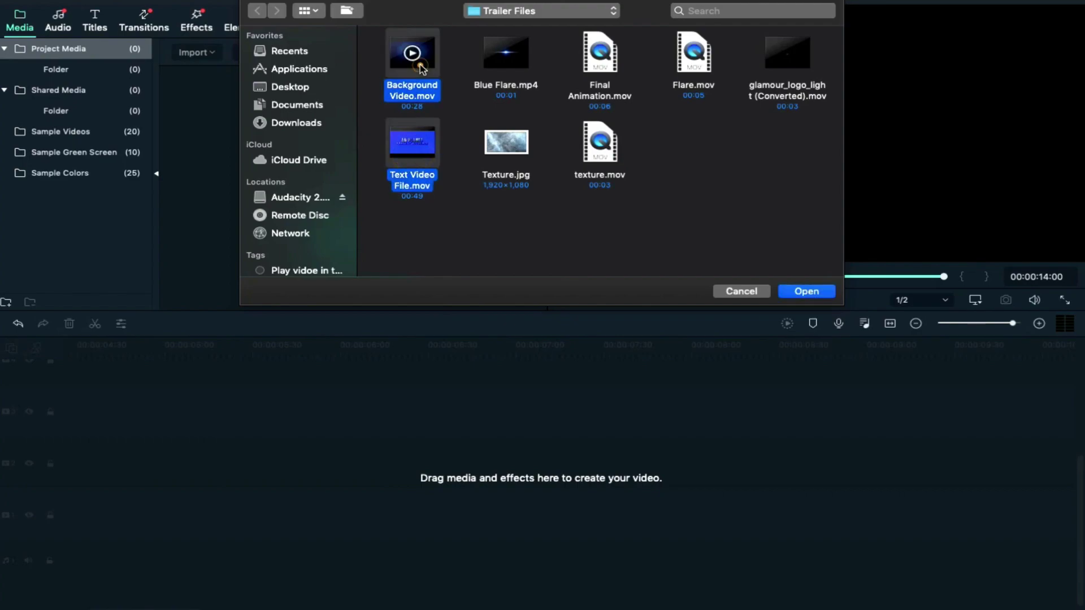
super+click(509, 68)
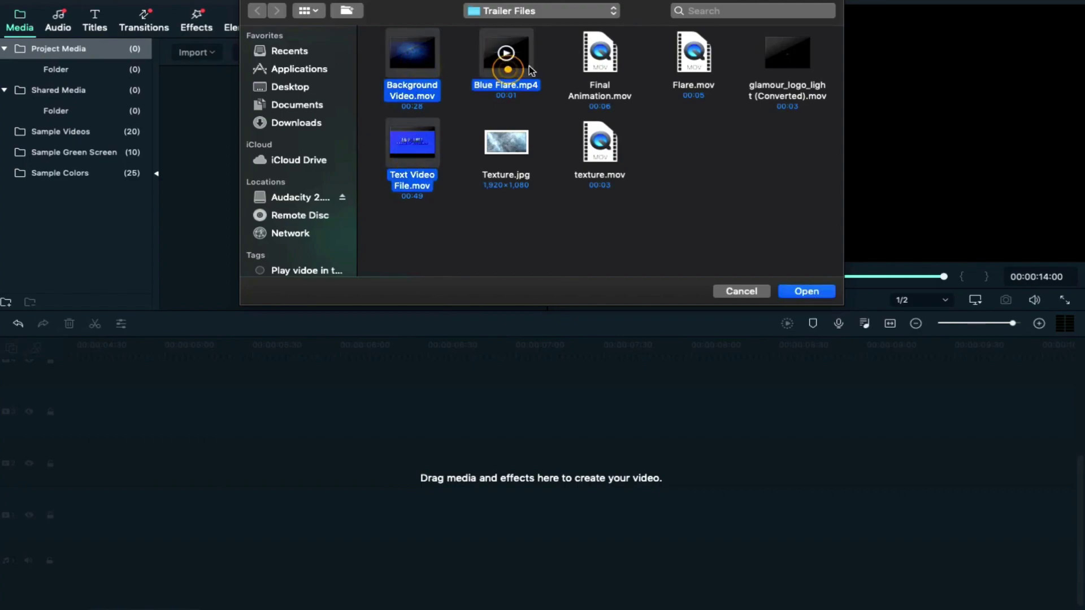
super+click(600, 56)
super+click(697, 61)
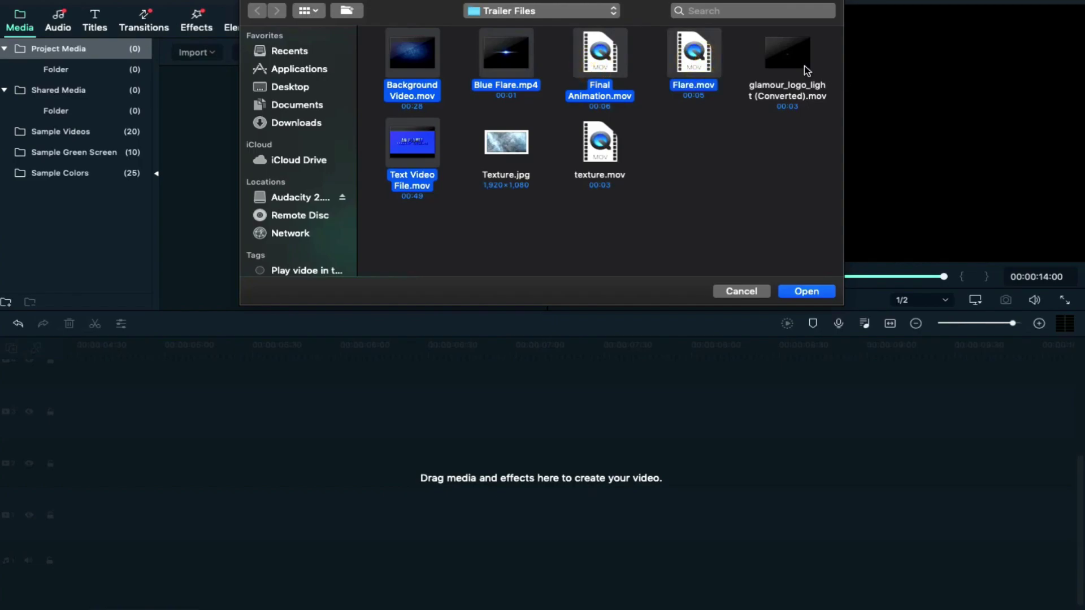
super+click(788, 53)
click(806, 291)
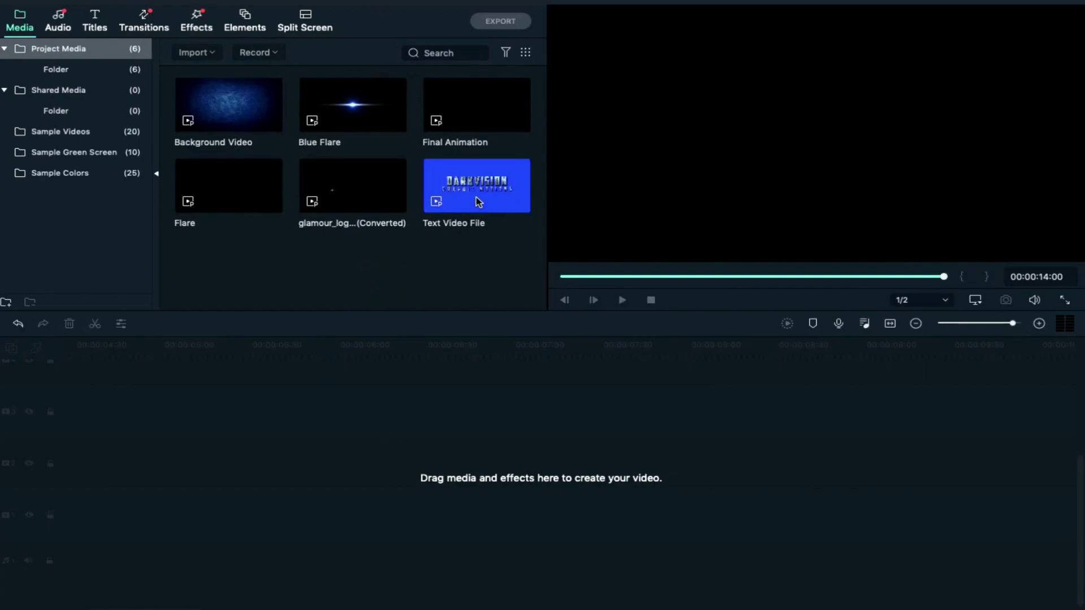
Step: Place Text Video File on video track 2 so that it begins at the start of the timeline
drag(479, 199, 62, 483)
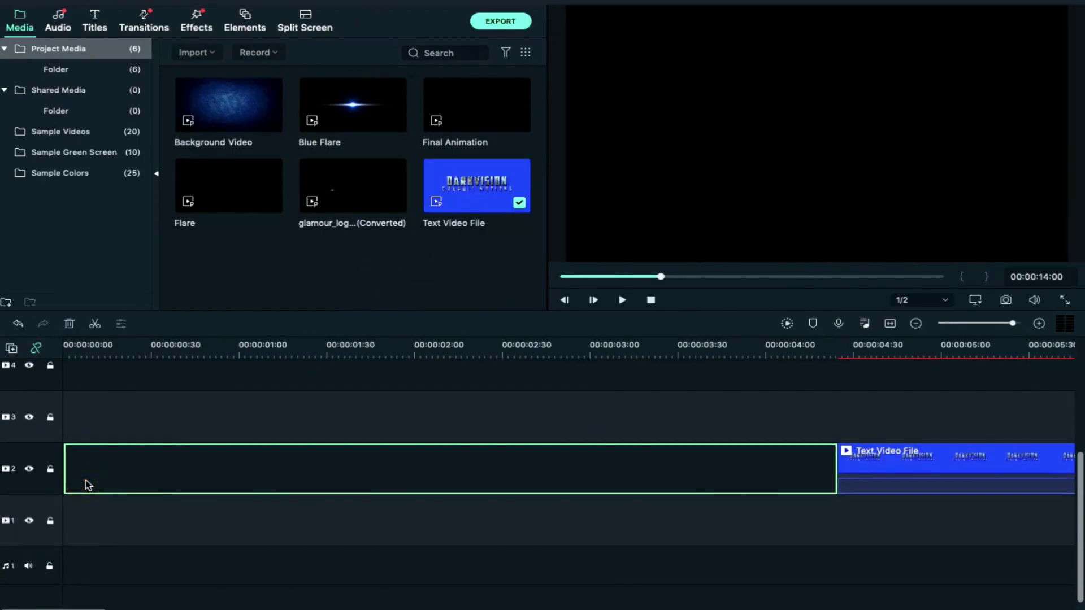
scroll(185, 473, up, 1)
drag(1013, 324, 1009, 326)
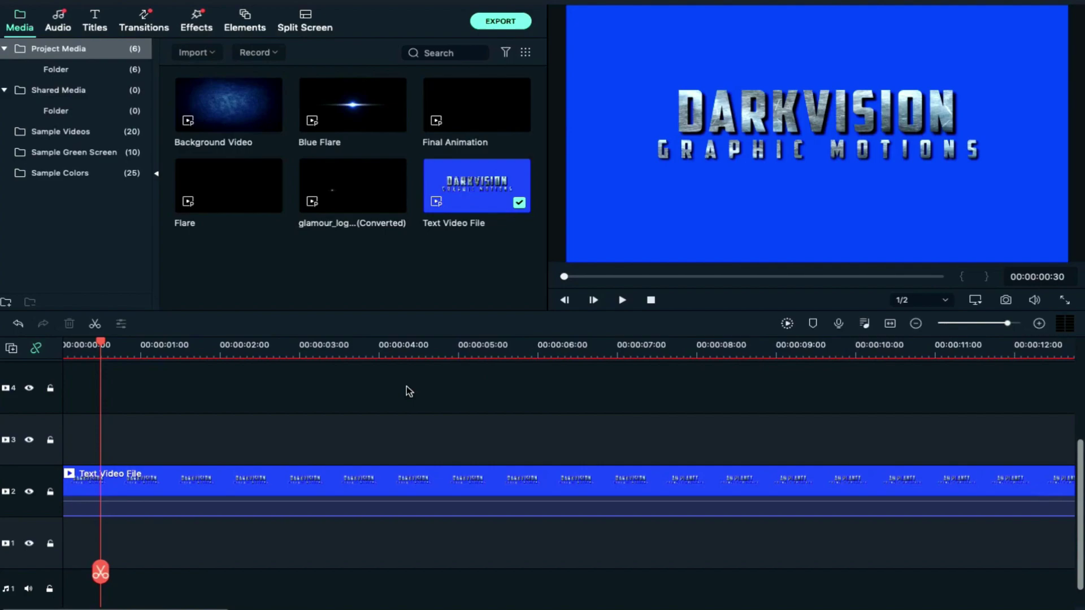
Step: Enable Chroma Key on the Text Video File clip and sample its blue background as the key colour
double_click(259, 479)
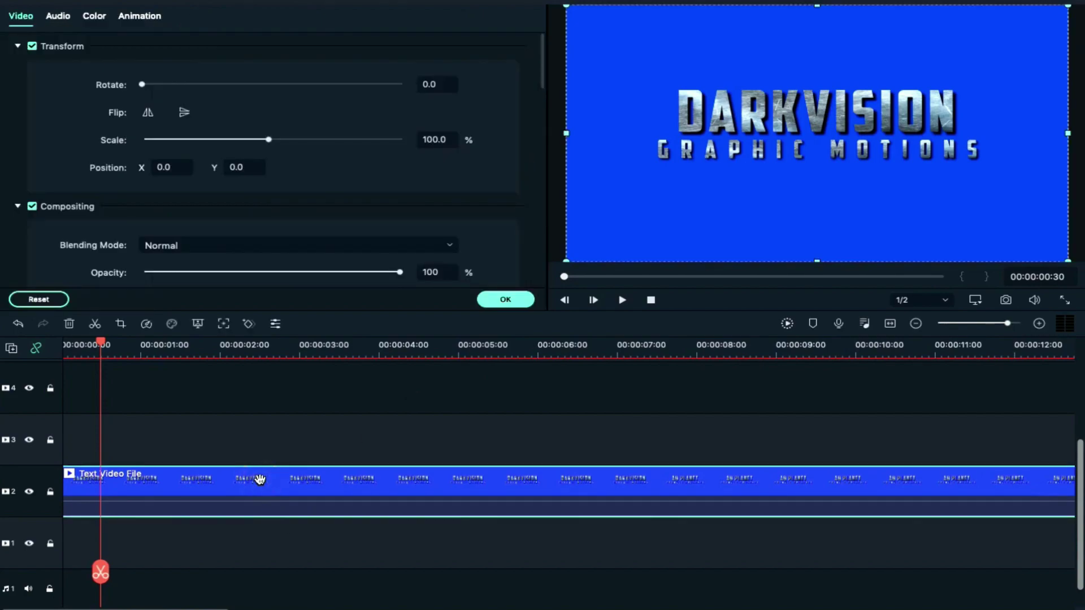
scroll(186, 248, down, 10)
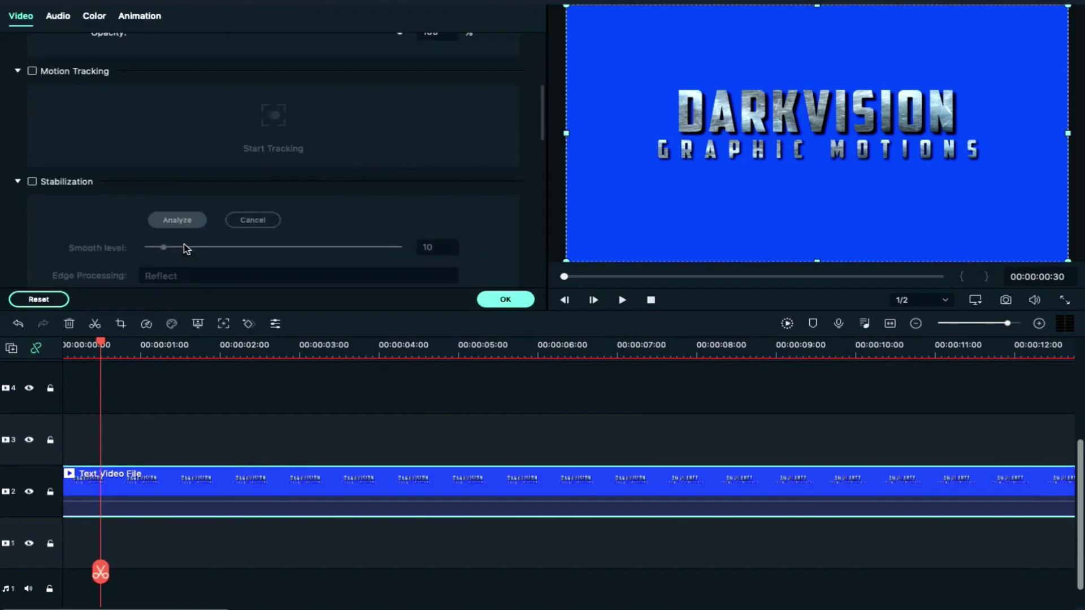
click(32, 218)
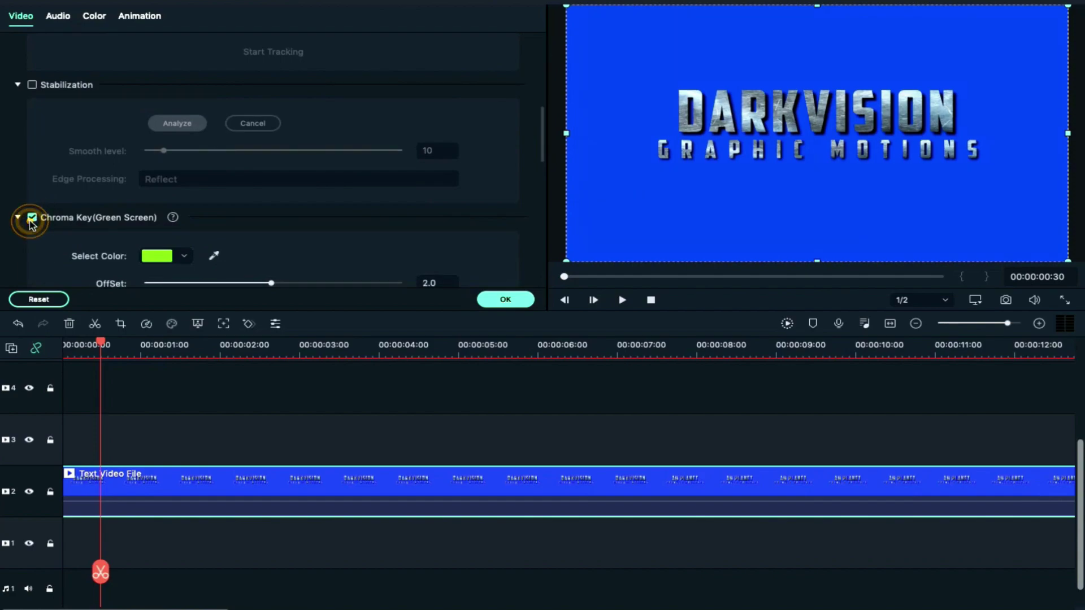
click(213, 256)
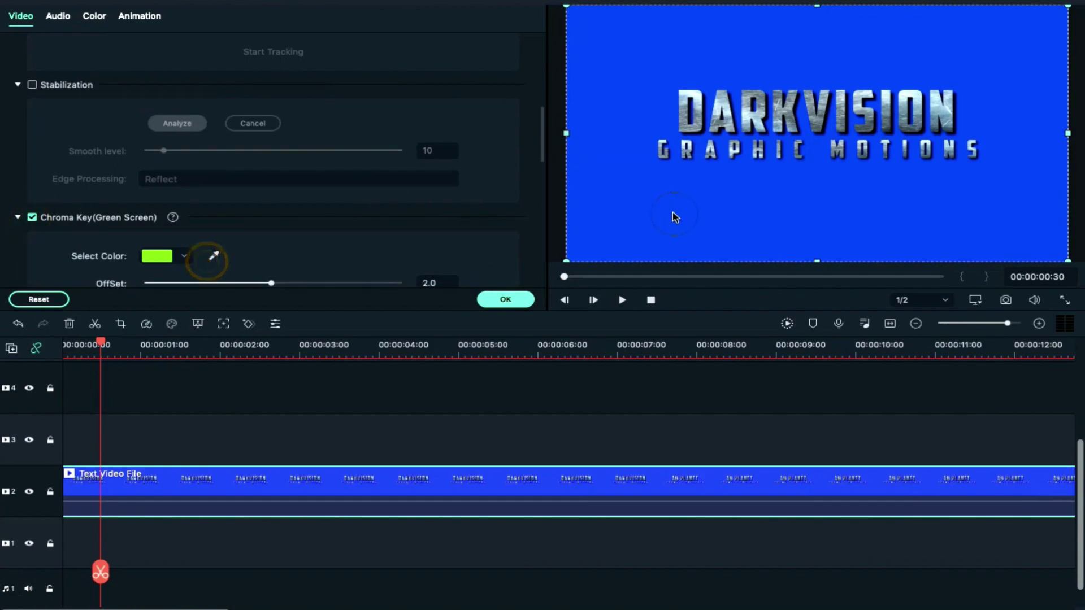
click(689, 214)
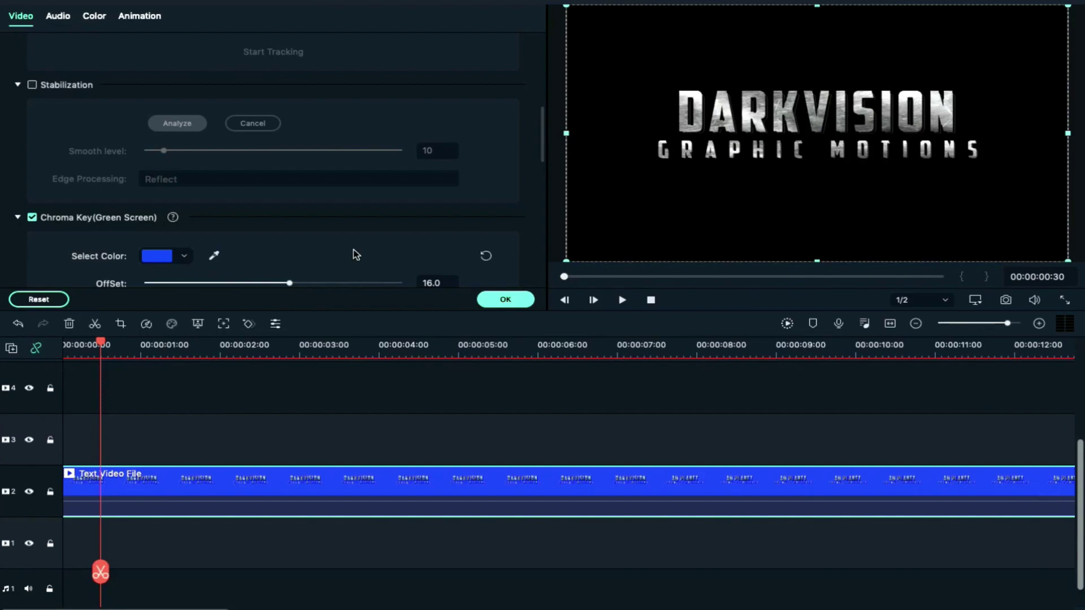
Step: Apply the Blockbuster preset to the Text Video File clip in Advanced Color Tuning
click(94, 16)
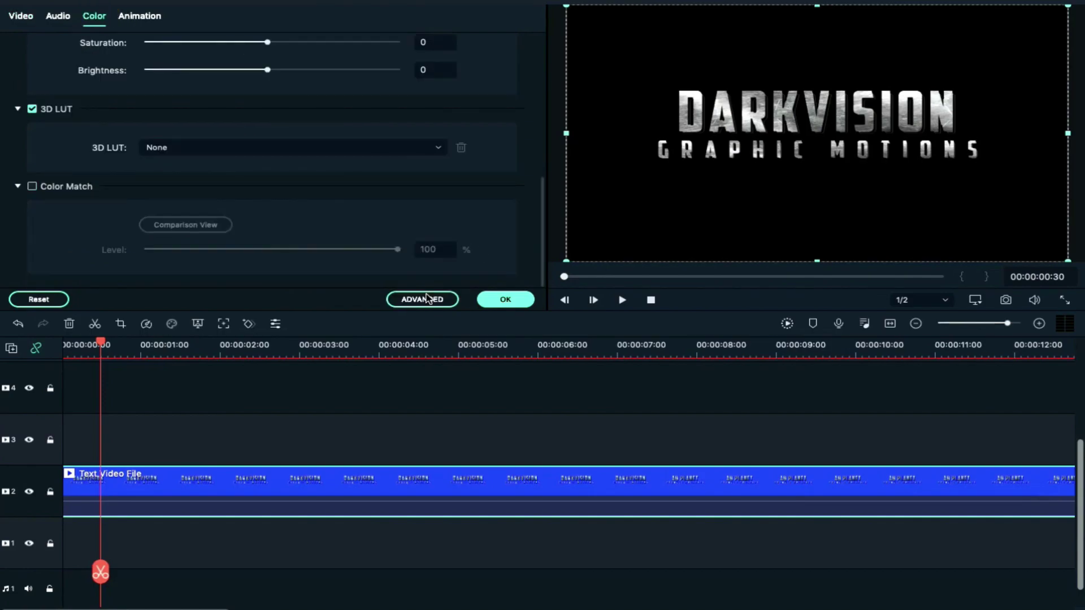
click(428, 299)
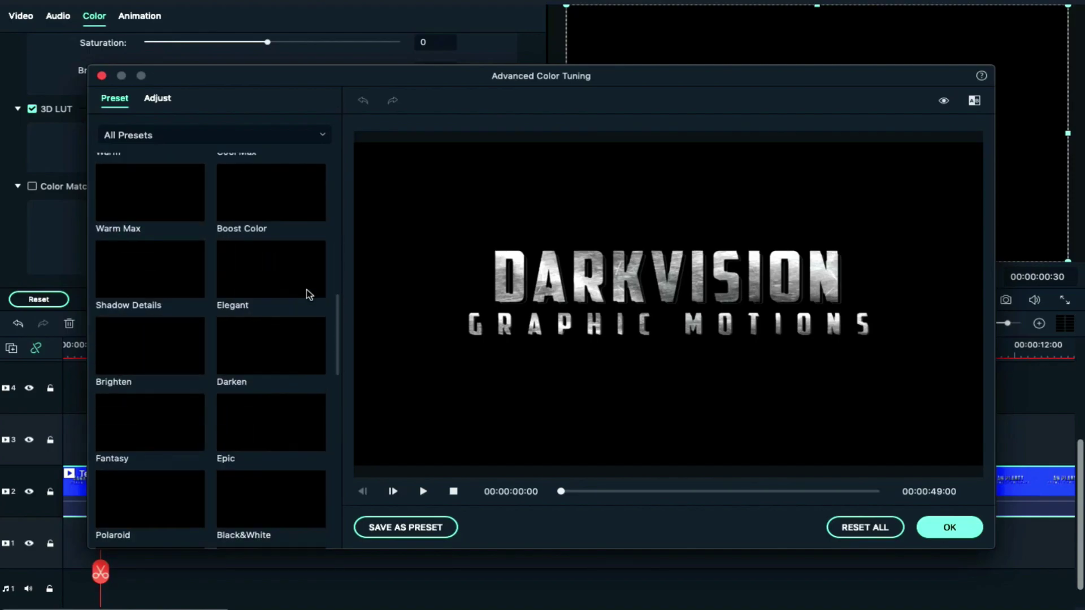
scroll(306, 289, down, 3)
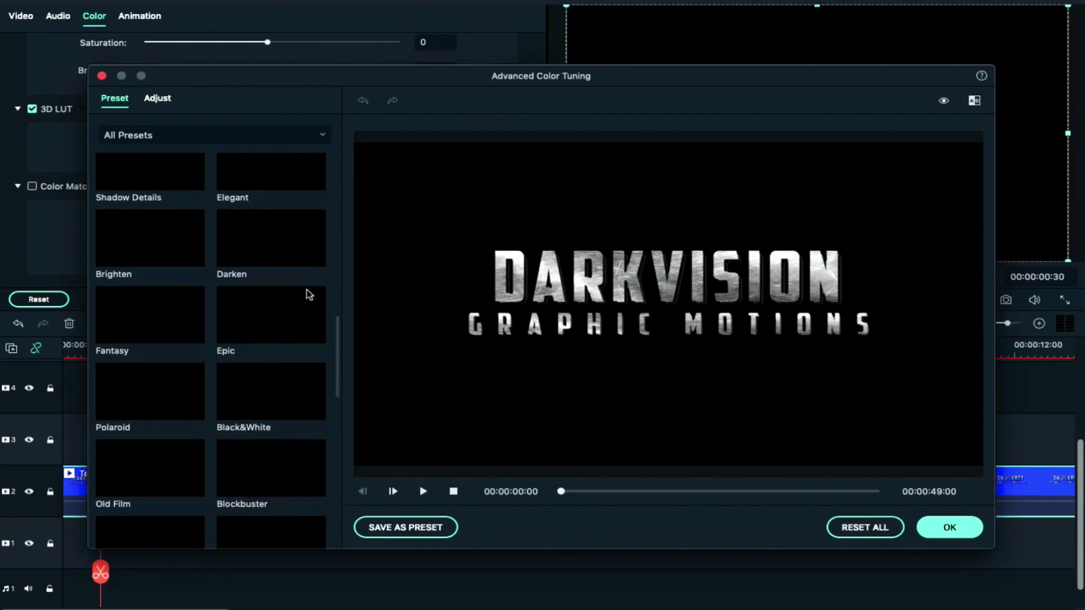
scroll(290, 400, down, 2)
click(290, 400)
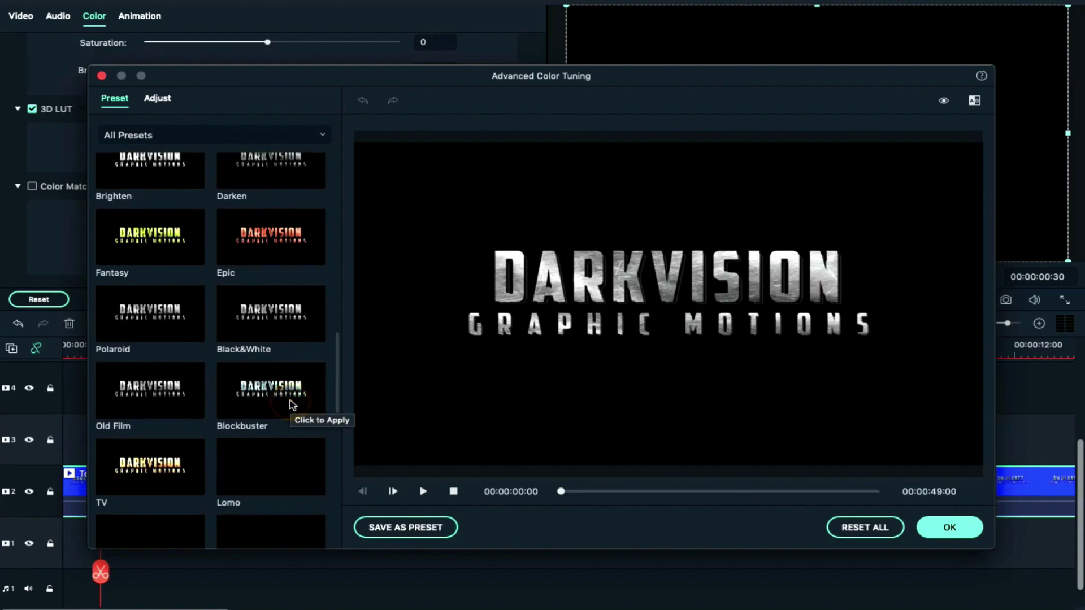
click(938, 527)
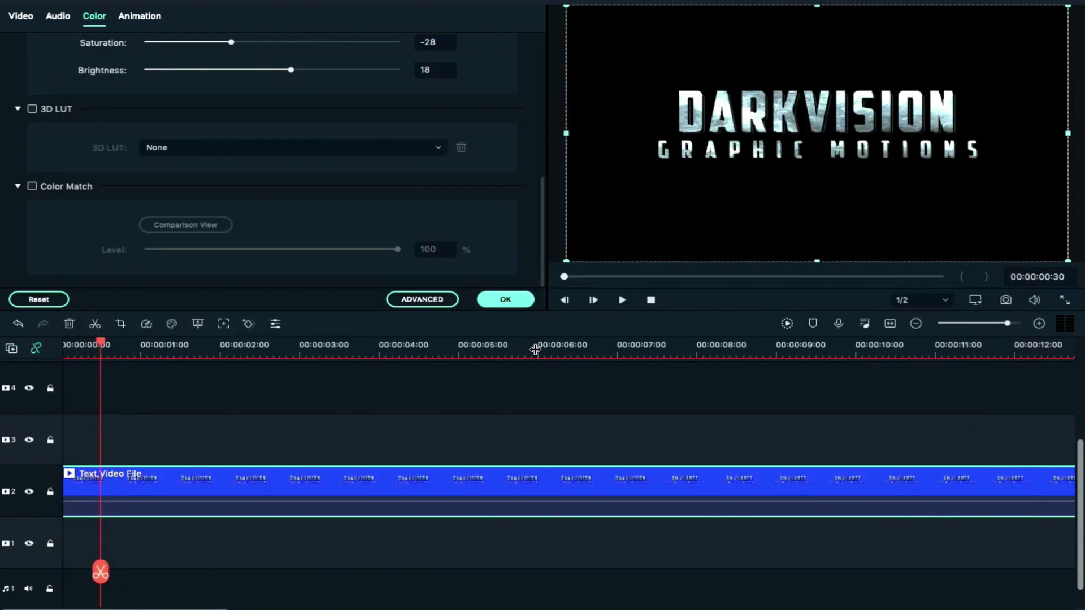
Step: Split the Text Video File clip wherever the title changes, such as at 00:00:35:00, and apply the clip settings
click(536, 349)
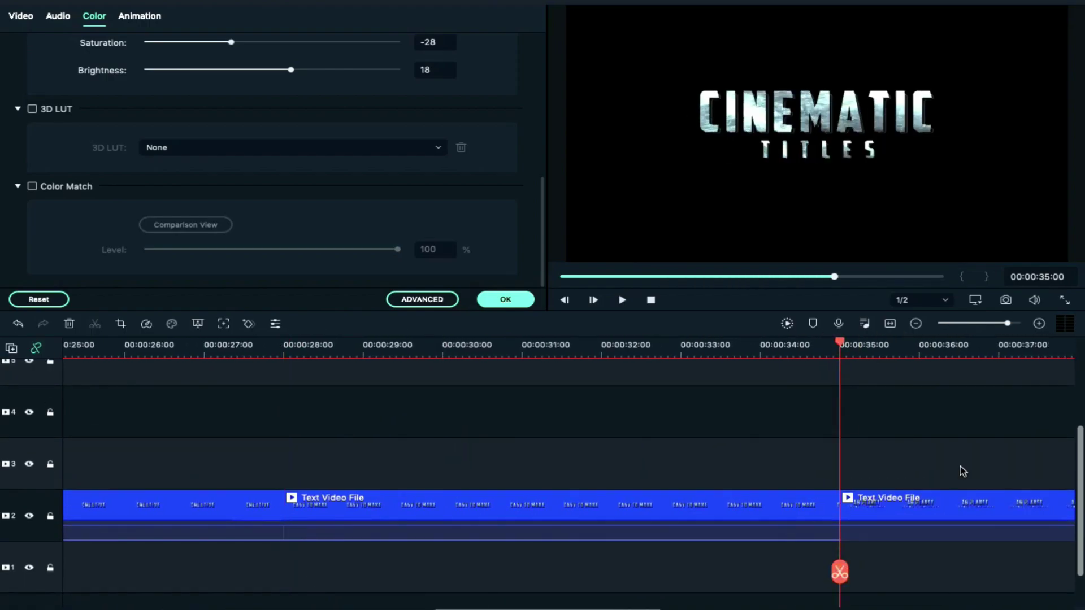
click(505, 300)
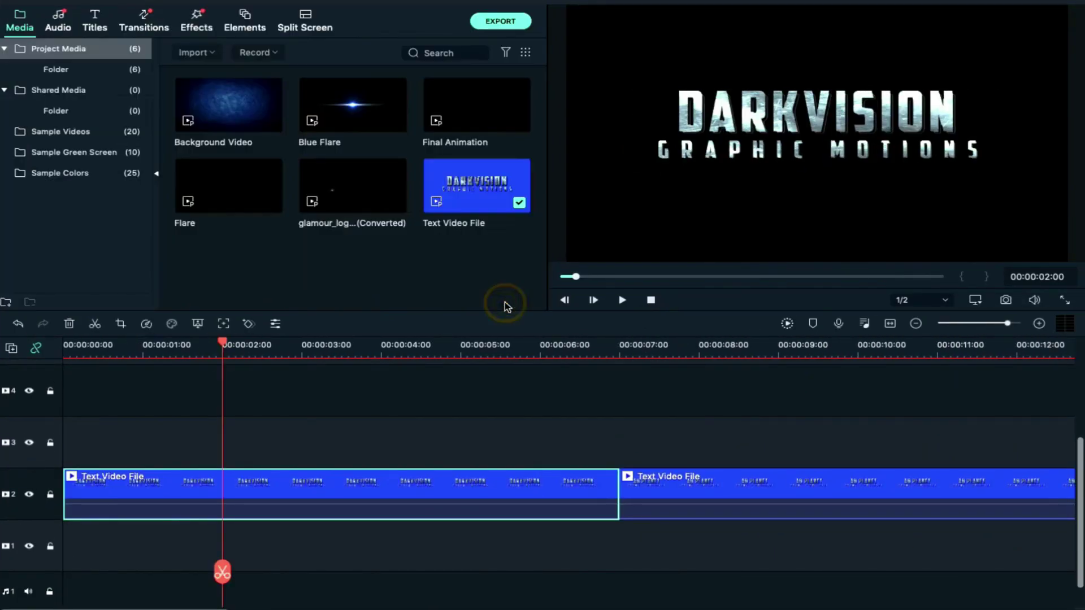
Step: Add Background Video to video track 1 from the start of the timeline, and move the playhead to 00:00:06:55
drag(232, 99, 65, 547)
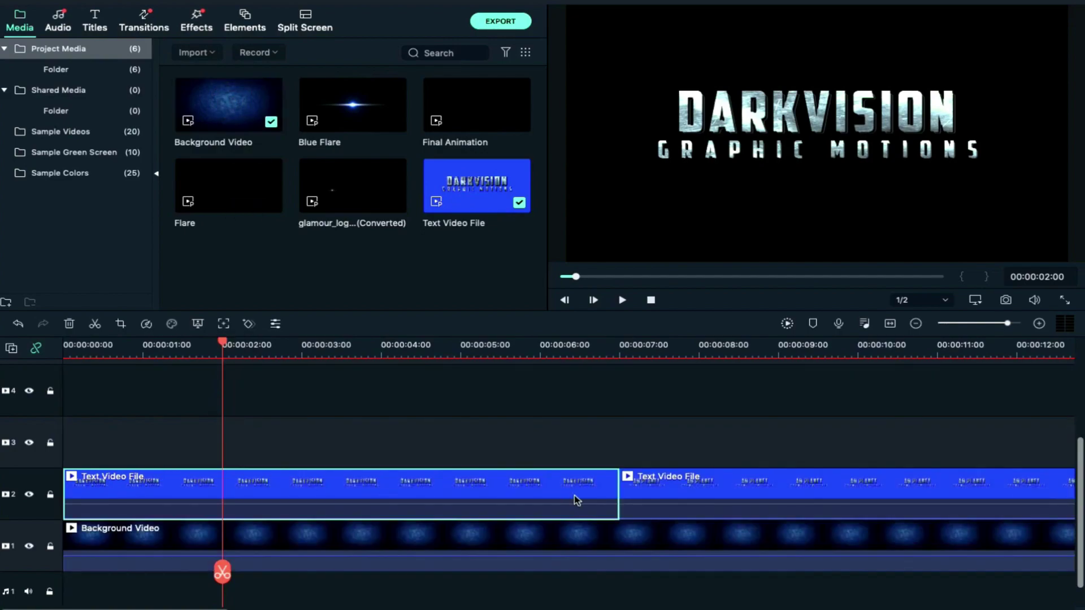
click(612, 353)
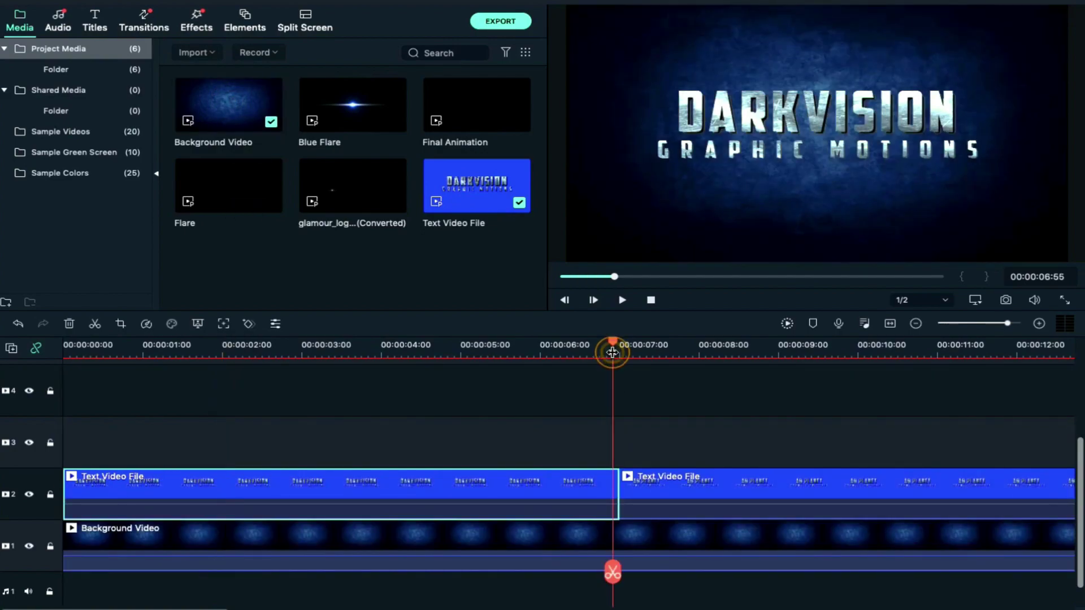
Step: Split the Background Video clip at 00:00:07:00 and delete the part after the cut
click(617, 342)
click(619, 342)
click(682, 538)
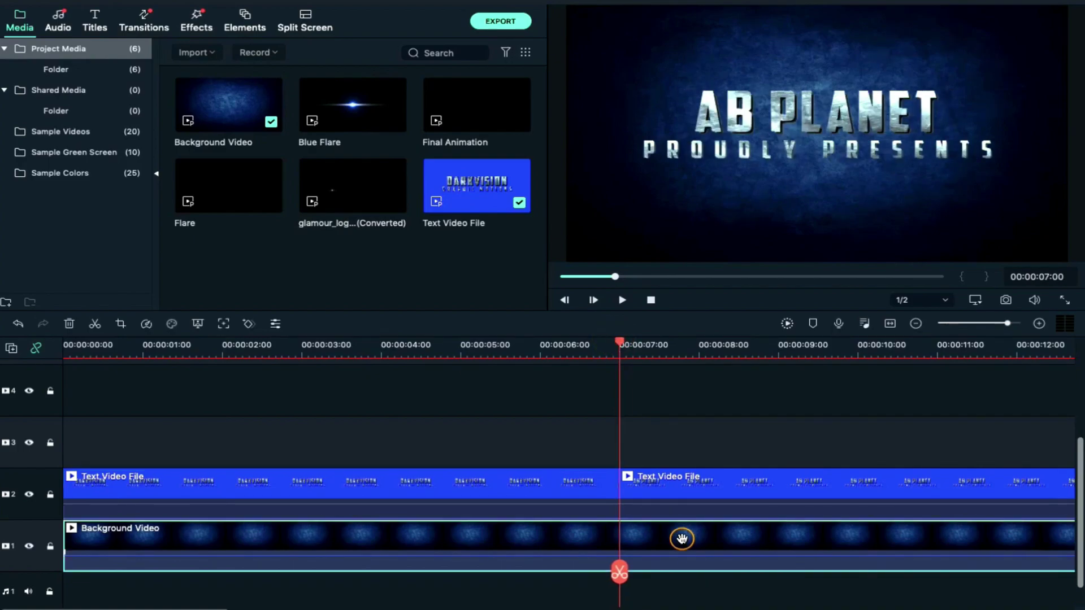
click(620, 572)
click(679, 544)
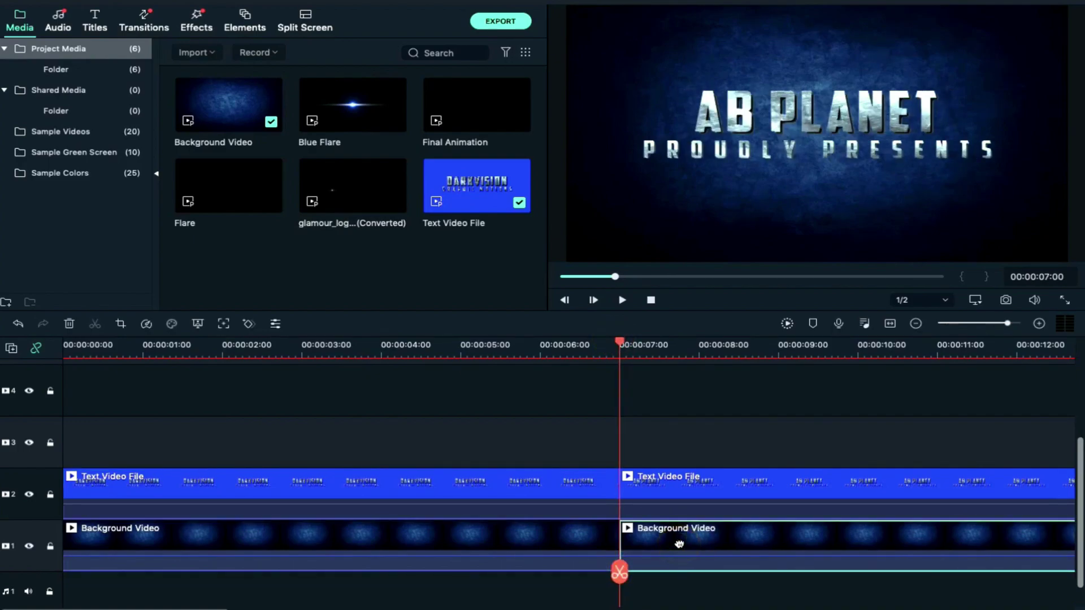
key(Delete)
Step: Add a custom animation keyframe at the start of the Background Video clip with its scale set to 200%
click(322, 355)
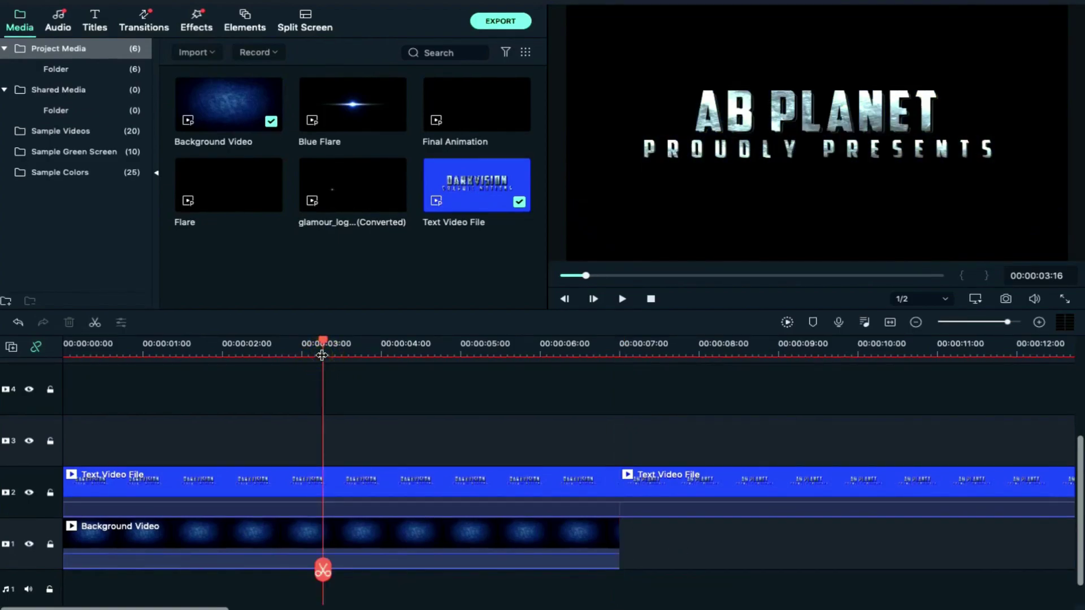
click(123, 488)
drag(325, 344, 64, 343)
click(148, 528)
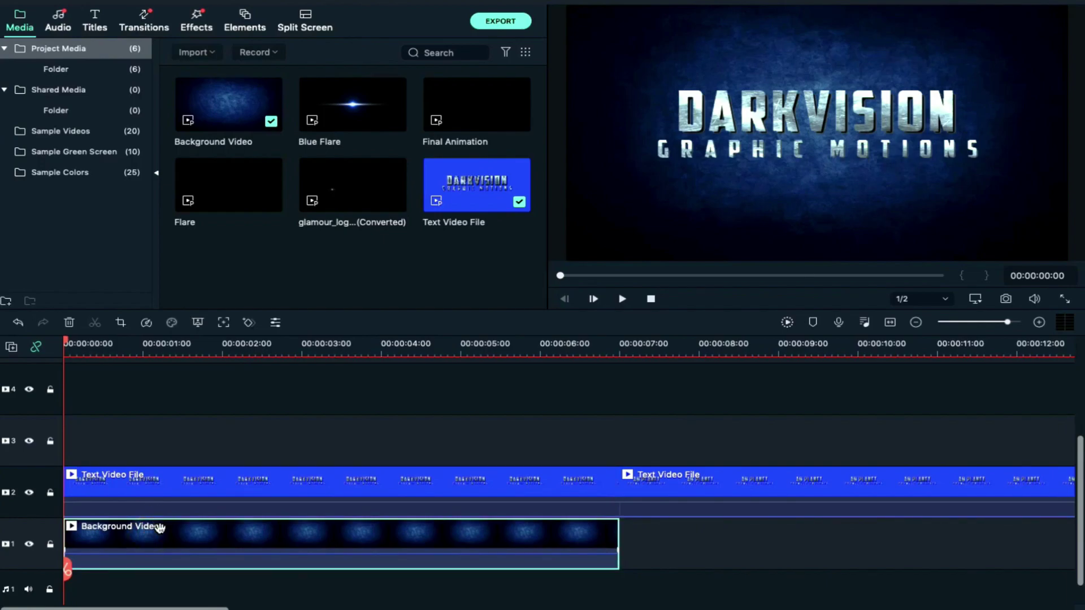
double_click(159, 528)
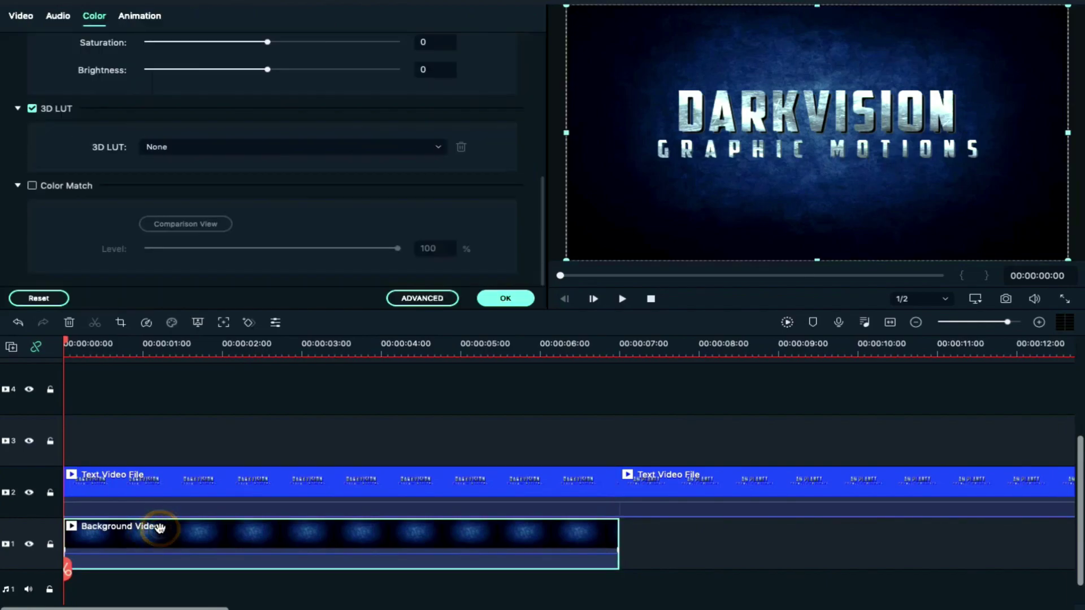
click(157, 15)
click(171, 103)
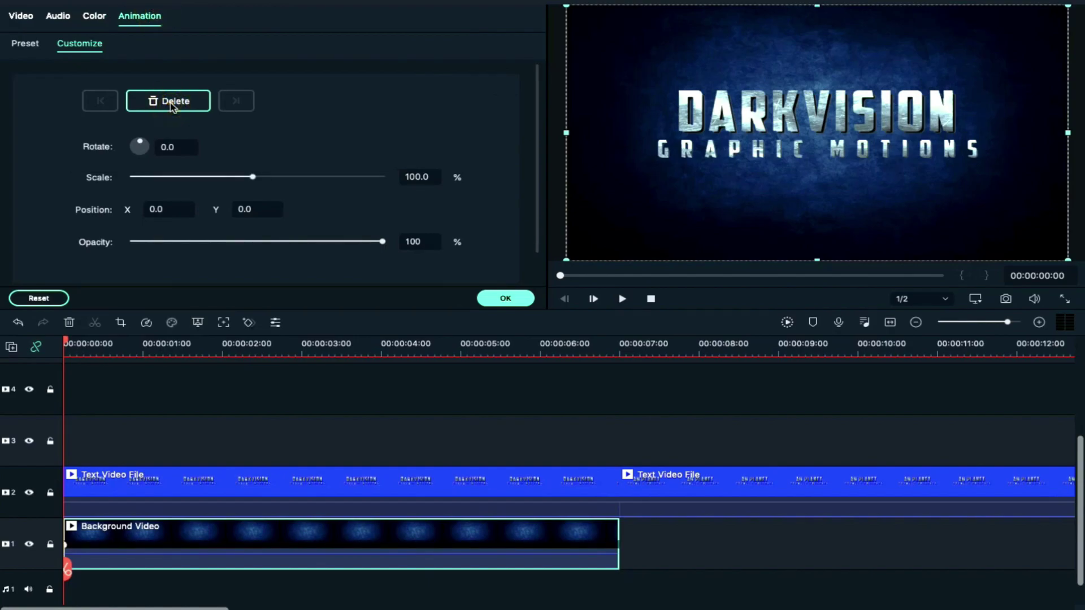
click(418, 177)
text(200.0)
key(Return)
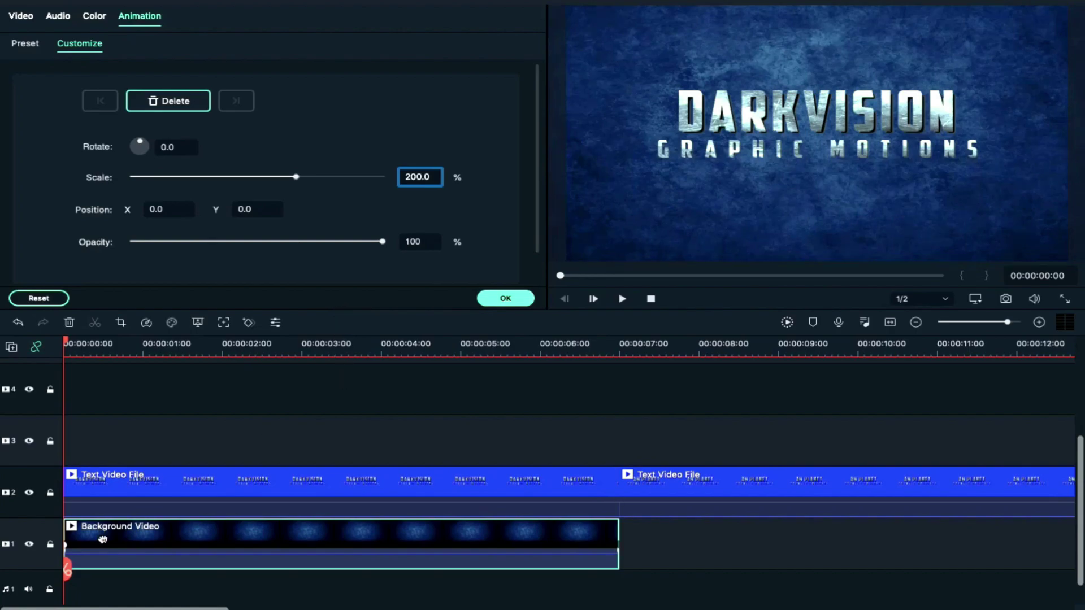
Step: Add a Background Video keyframe at 00:00:00:08 with the scale set to 120%
key(Right)
key(Right)
key(Right)
key(Right)
key(Right)
key(Right)
key(Right)
key(Right)
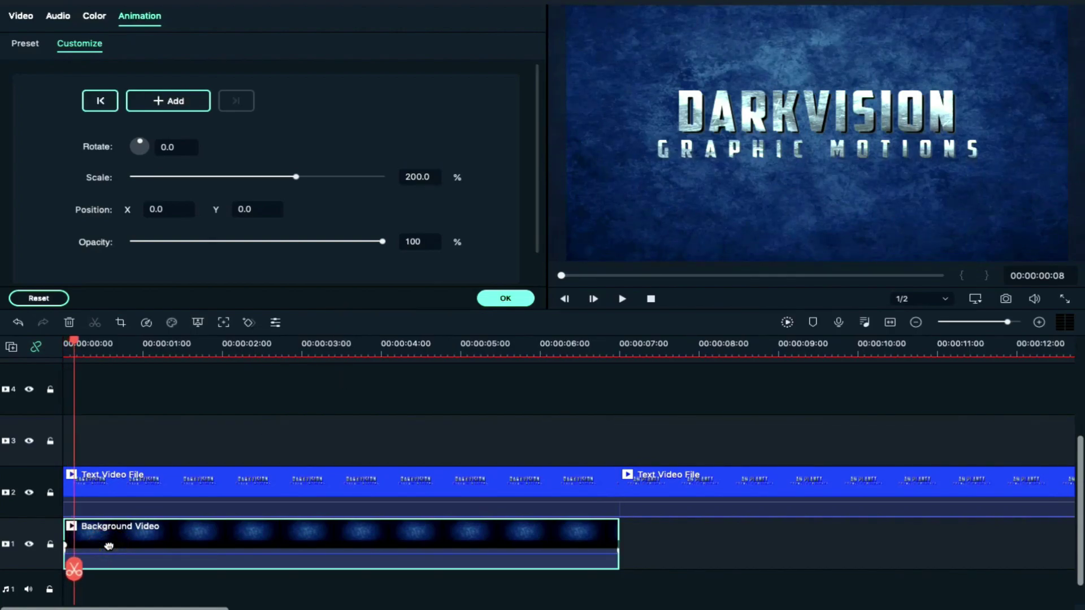
click(413, 175)
key(BackSpace)
key(BackSpace)
text(1)
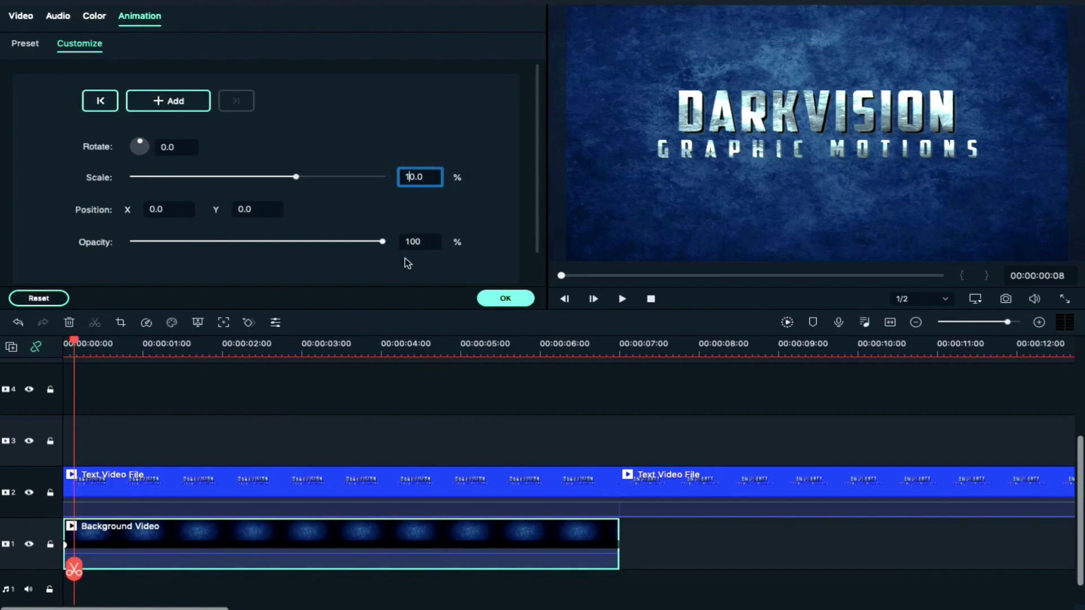
text(2)
key(Return)
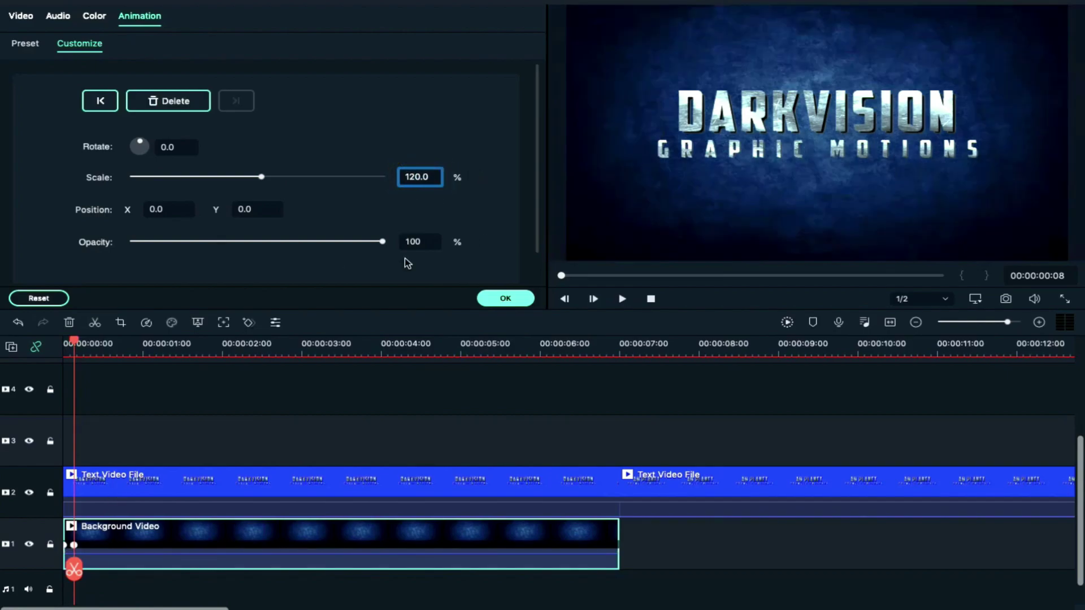
Step: Add a Background Video keyframe at 00:00:06:00 with the scale set to 100%
click(539, 347)
click(413, 176)
key(BackSpace)
key(Return)
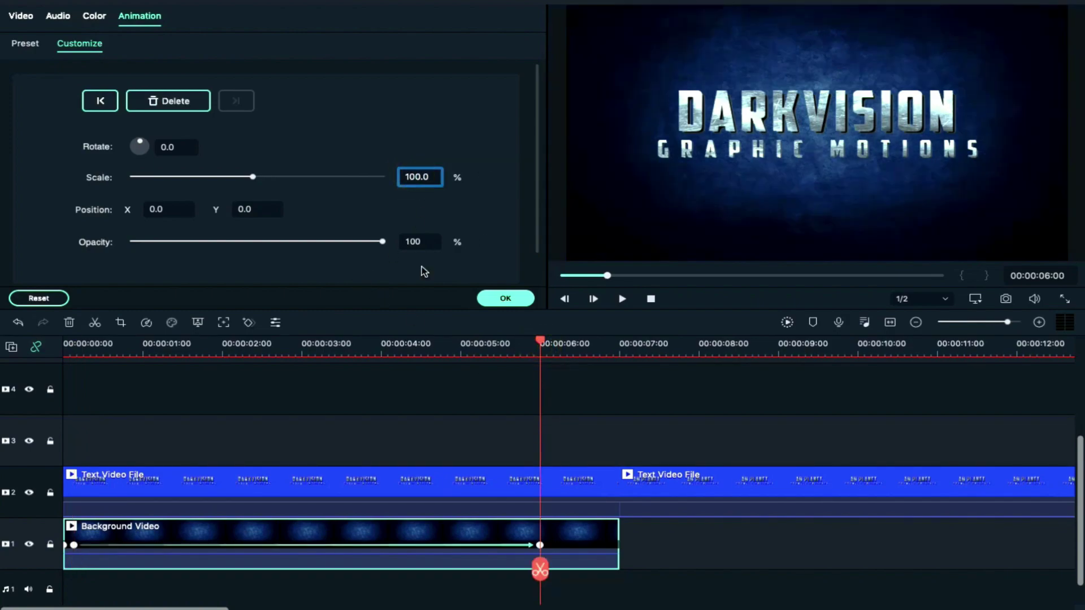
Step: Add a custom animation keyframe at the start of the first Text Video File clip
click(105, 474)
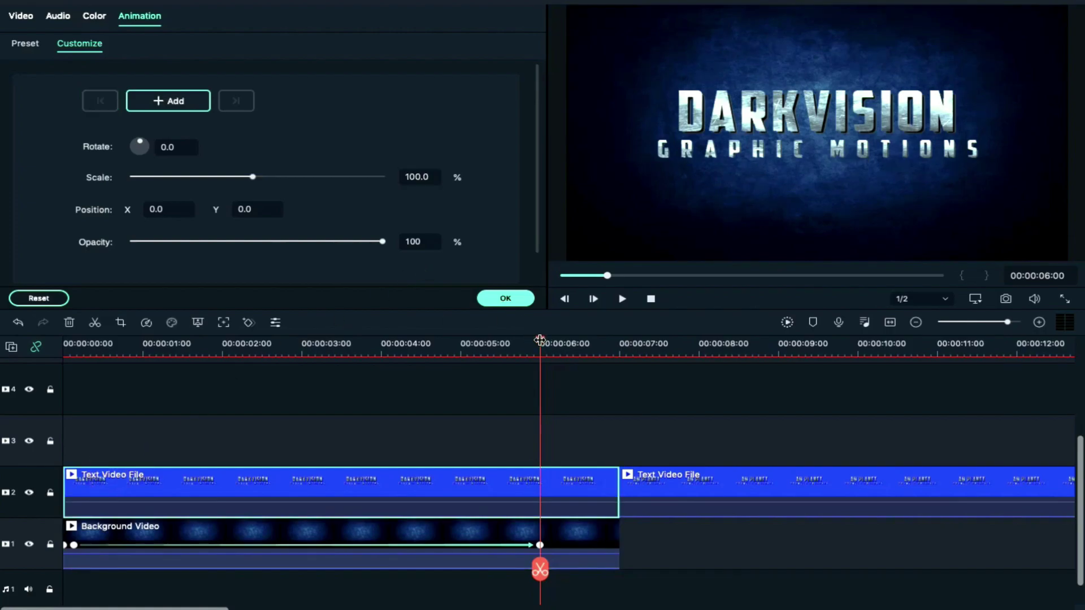
drag(539, 339, 65, 343)
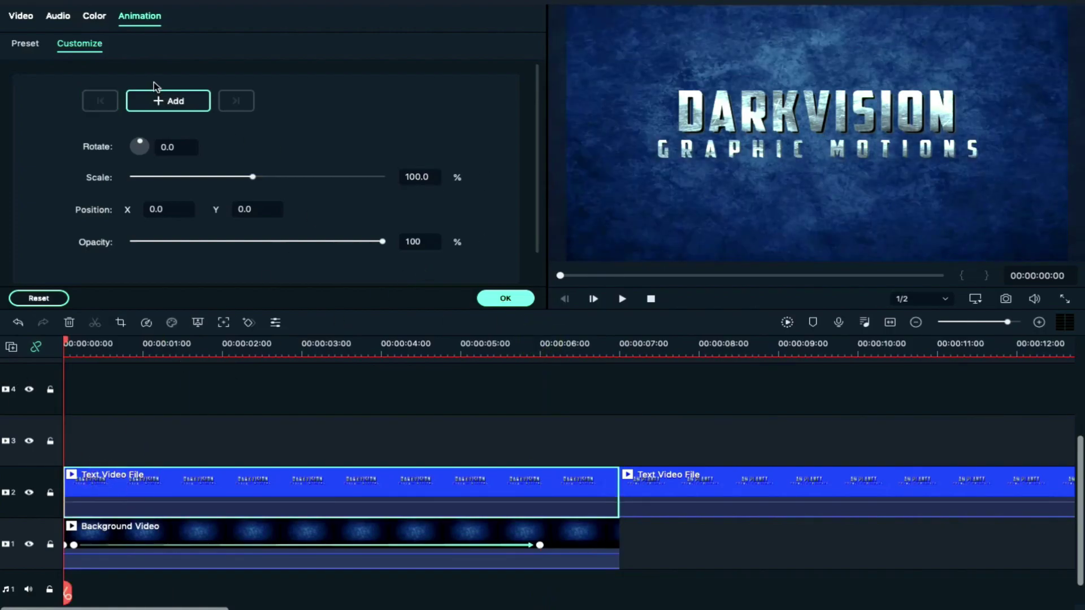
click(161, 101)
Step: Set the first Text Video File clip's Y position to -35.0 in its Transform settings
click(21, 15)
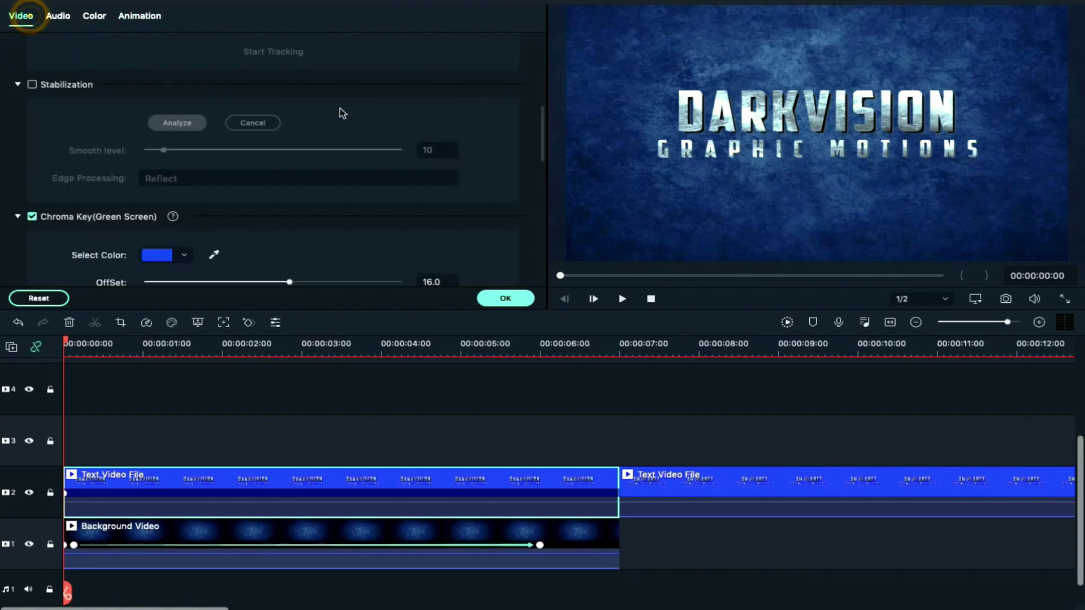
scroll(310, 119, up, 10)
click(231, 163)
key(BackSpace)
key(BackSpace)
key(BackSpace)
text(-35.0)
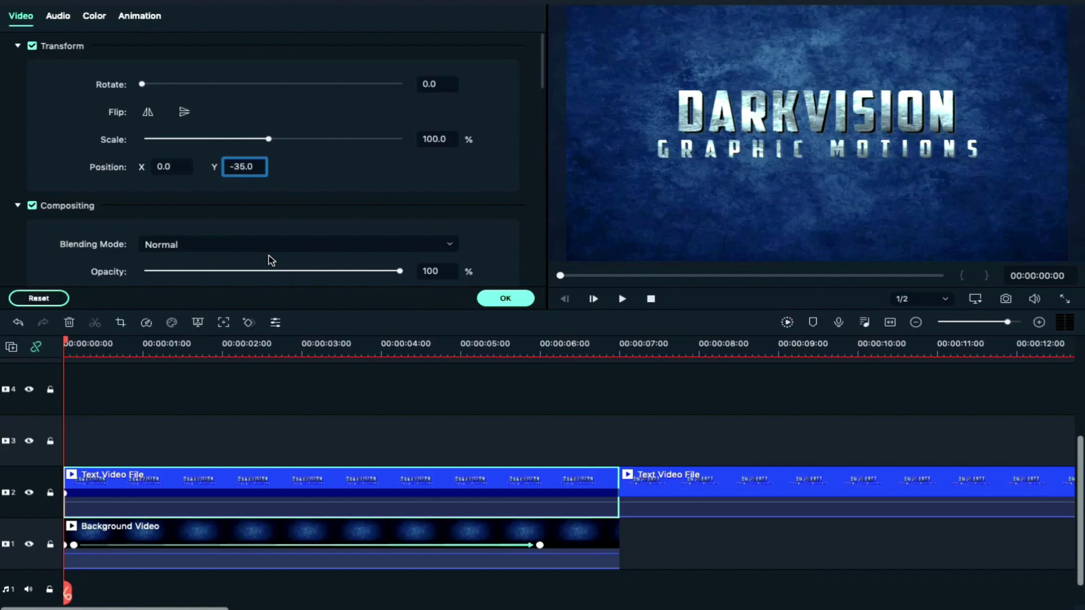
click(94, 15)
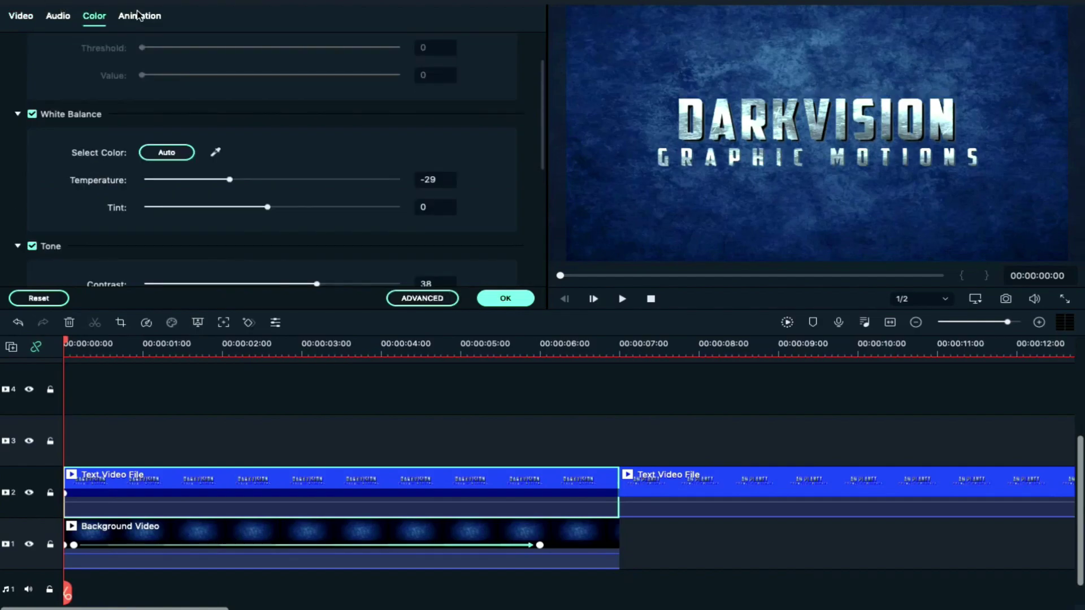
Step: Set the scale of the first Text Video File clip's starting keyframe to 400%
click(137, 15)
click(410, 176)
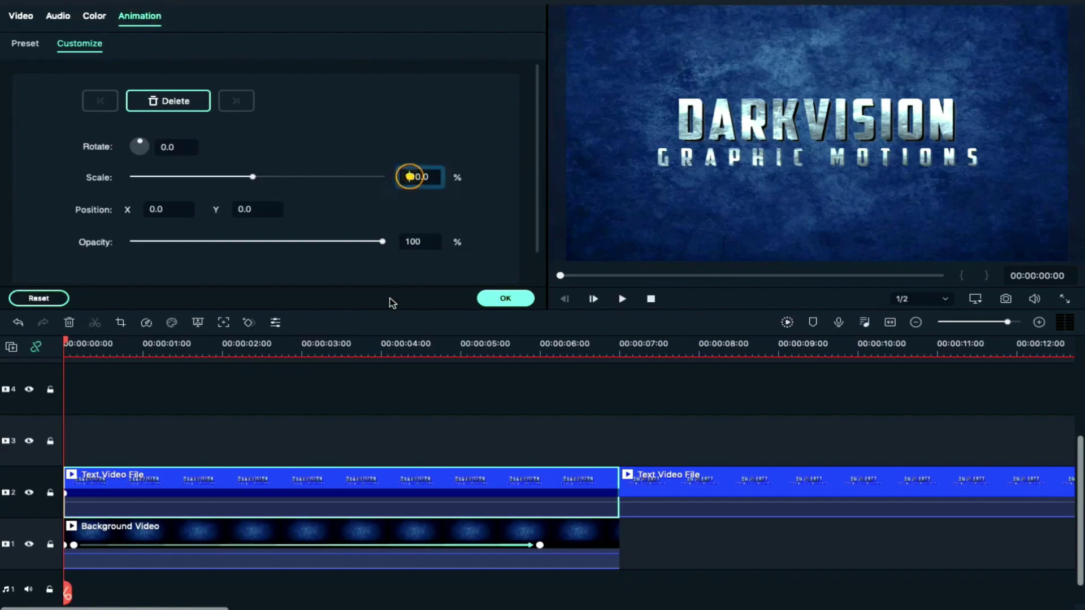
text(4)
key(Return)
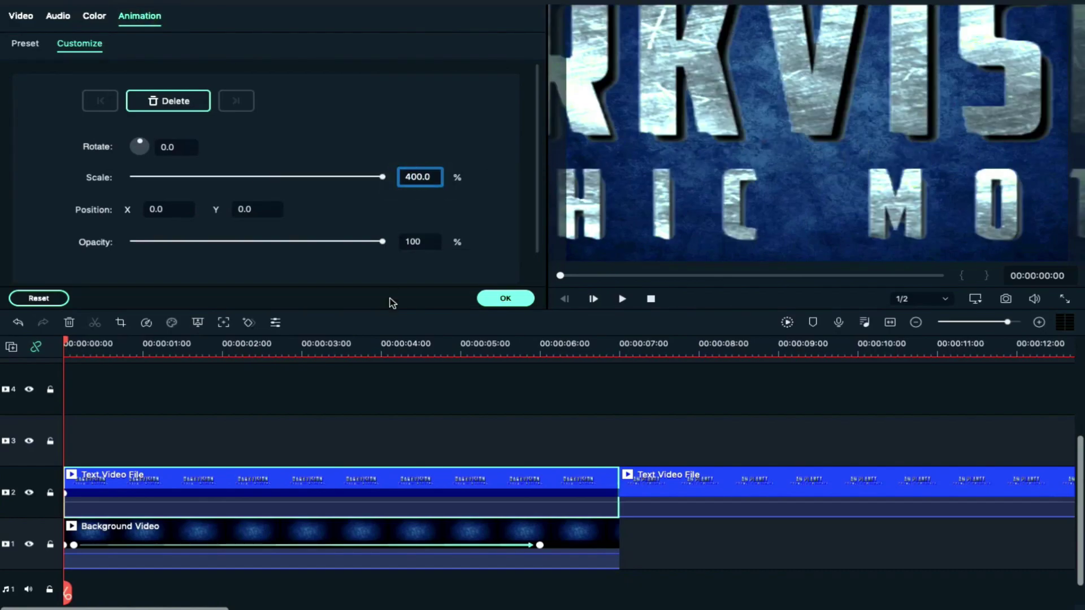
Step: Add a keyframe to the first Text Video File clip at 00:00:00:08 with the scale set to 100%
click(74, 546)
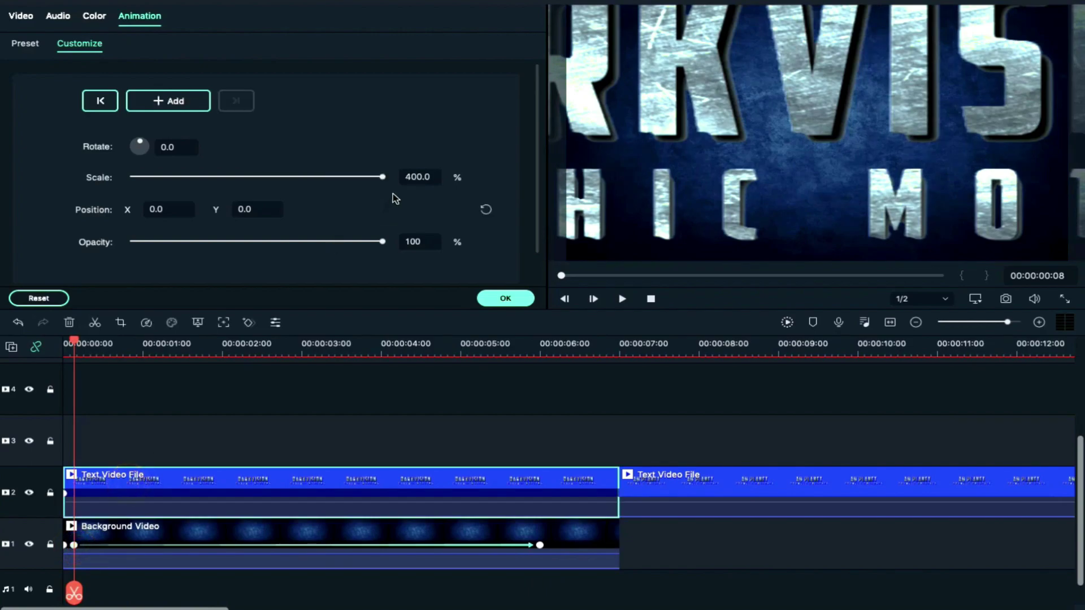
click(409, 176)
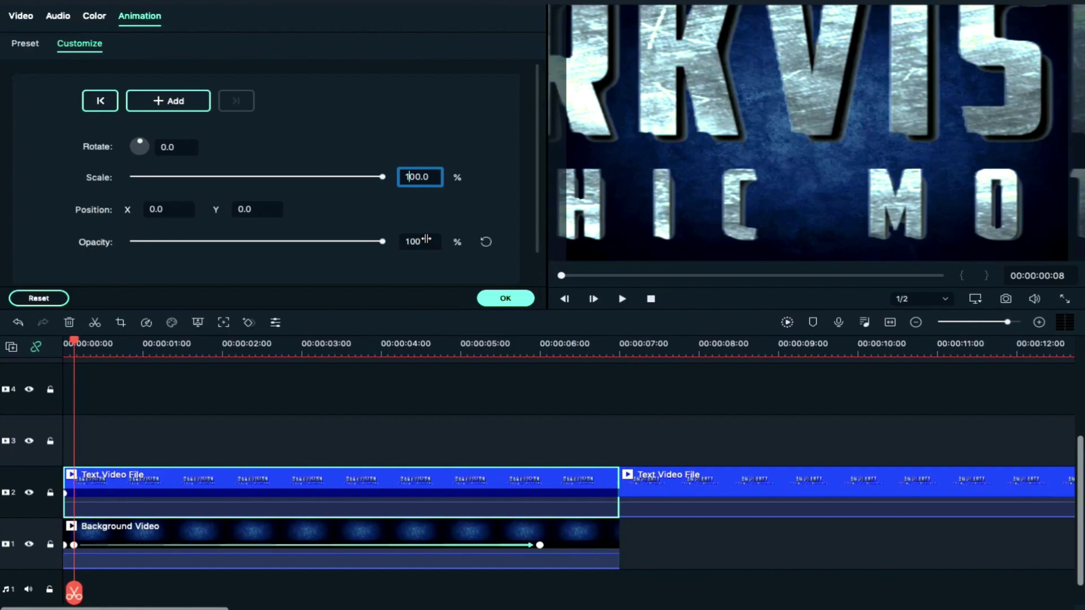
text(1)
key(Return)
Step: Add a keyframe to the first Text Video File clip at 00:00:04:00 with 90% scale, and apply the clip settings
click(381, 347)
click(382, 345)
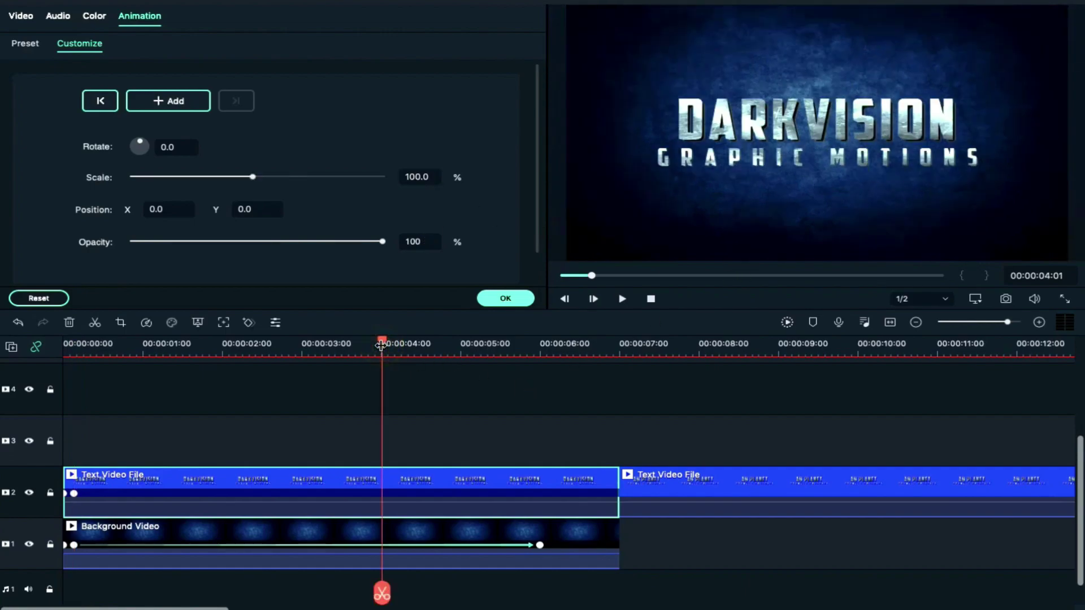
click(416, 177)
key(BackSpace)
key(BackSpace)
key(Return)
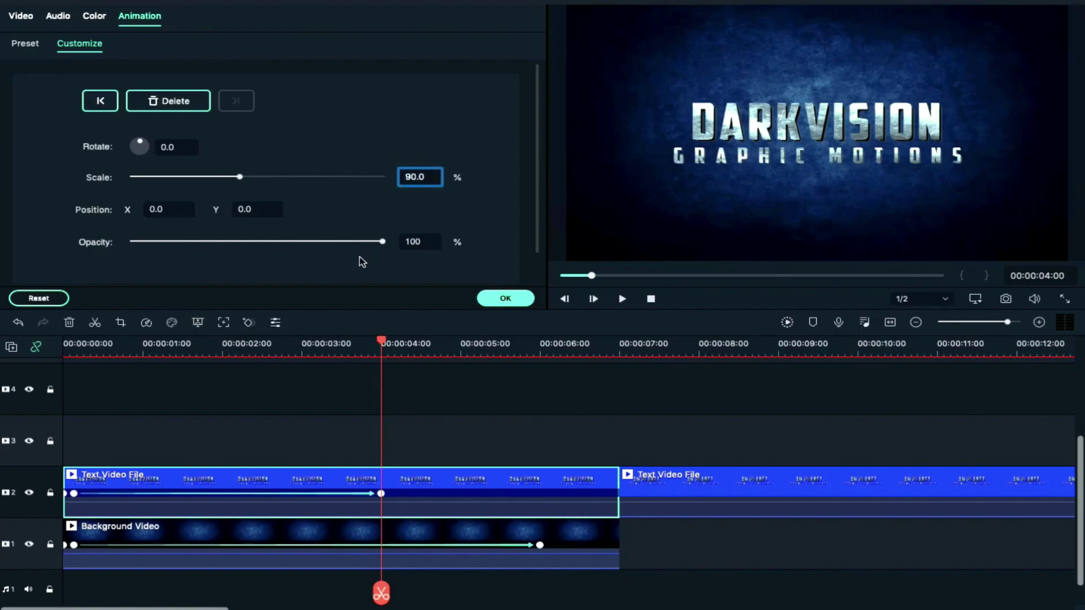
click(505, 298)
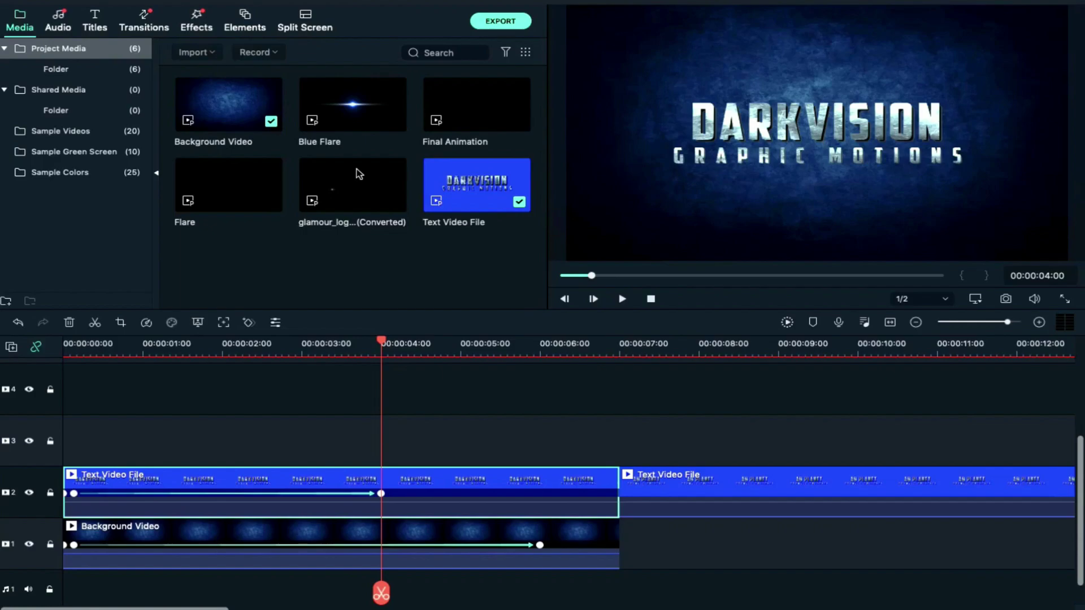
Step: Add Flare to video track 3 from the start of the timeline, and open its settings with the playhead at 00:00:01:40
drag(236, 187, 69, 443)
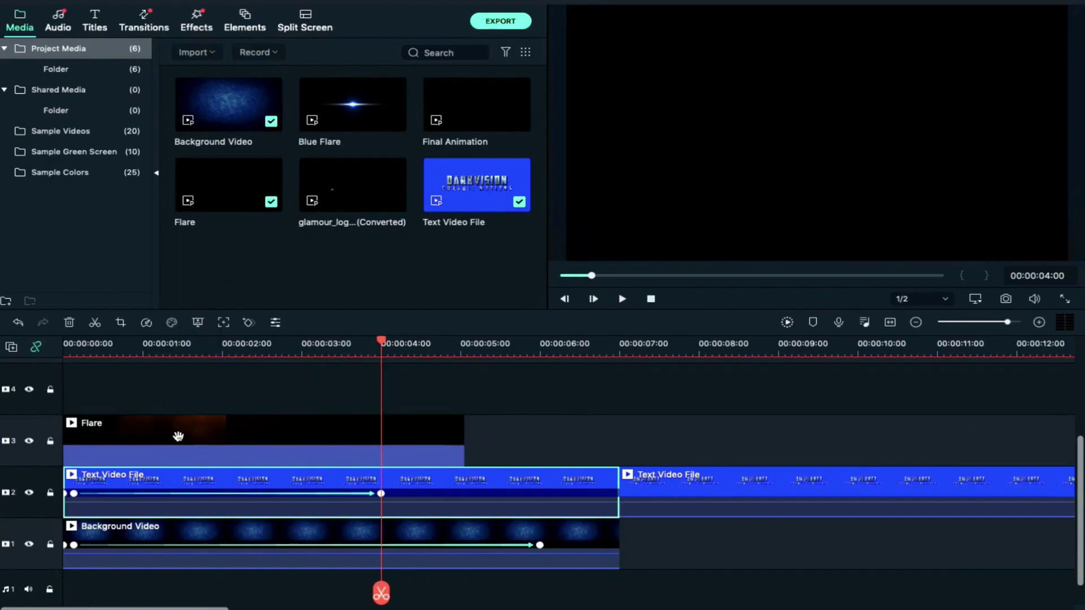
double_click(177, 436)
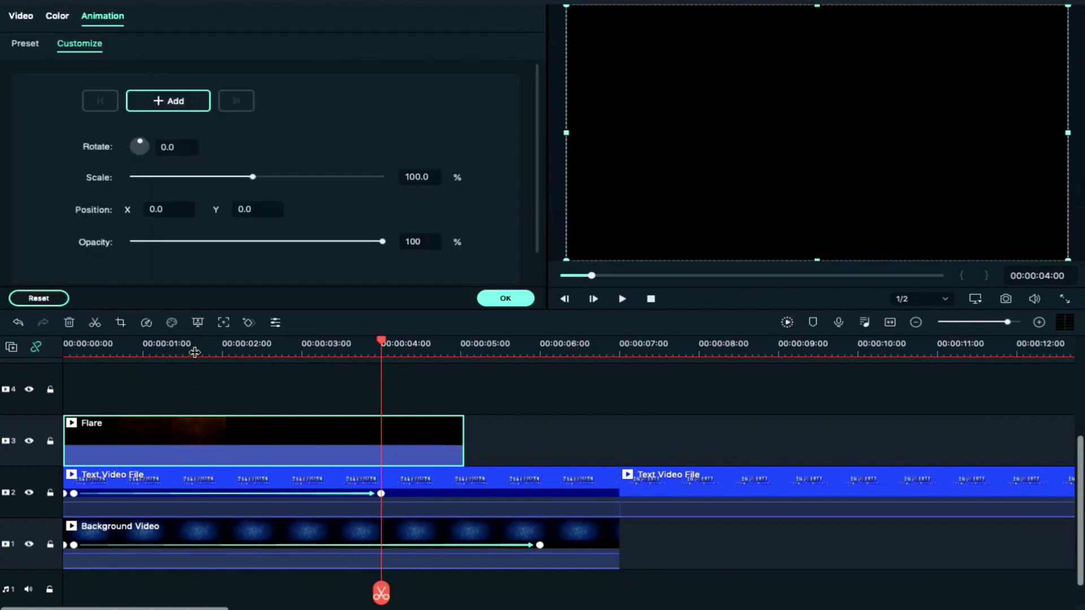
click(194, 353)
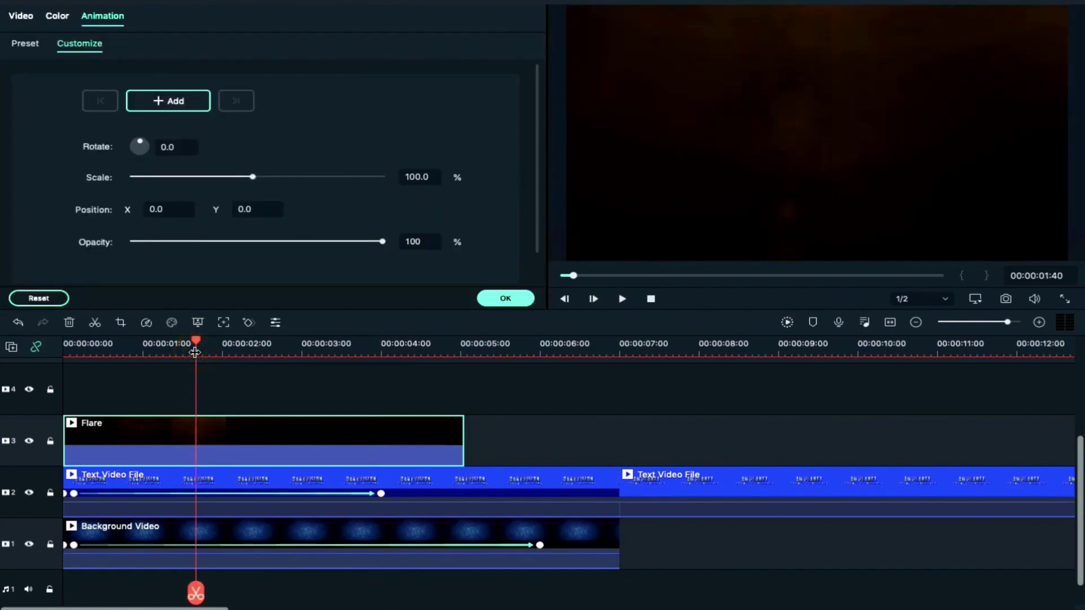
Step: Apply the Brighten preset to the Flare clip in Advanced Color Tuning
click(62, 16)
click(427, 298)
scroll(174, 409, down, 1)
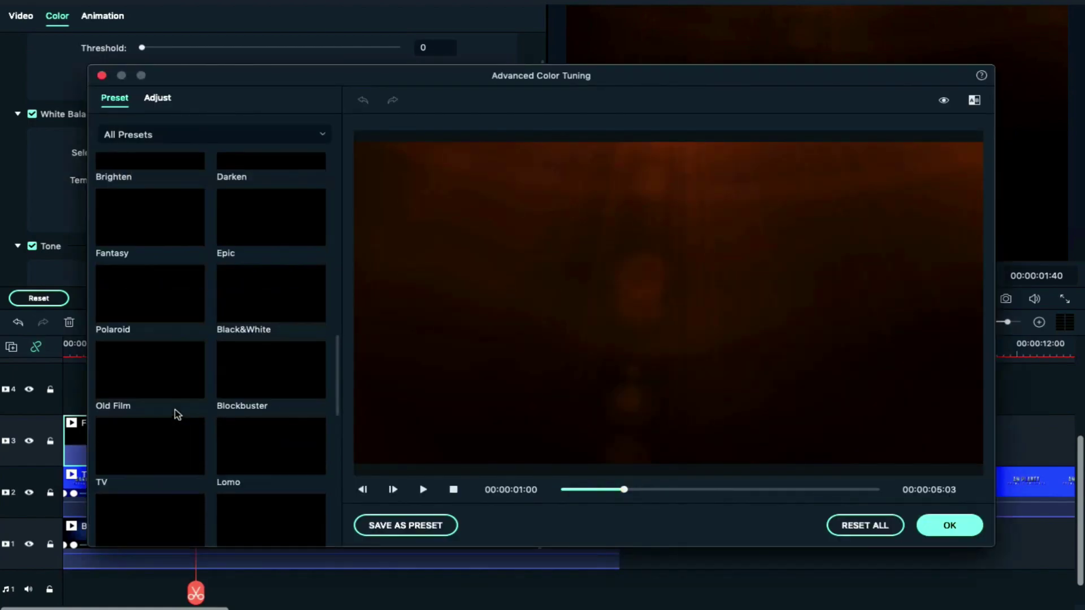
scroll(175, 409, up, 10)
scroll(174, 409, down, 5)
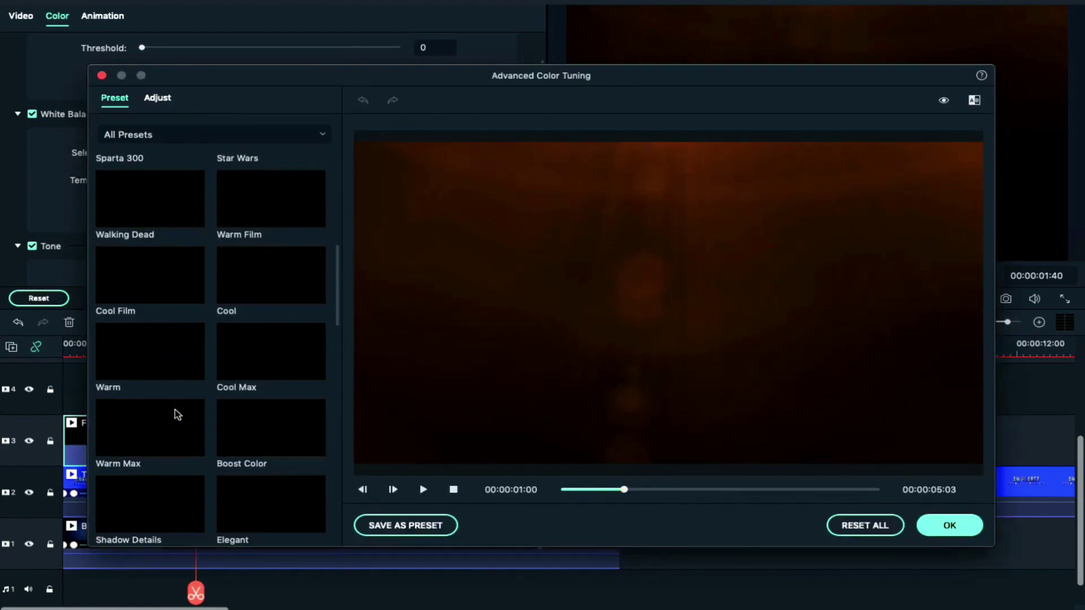
scroll(175, 409, up, 1)
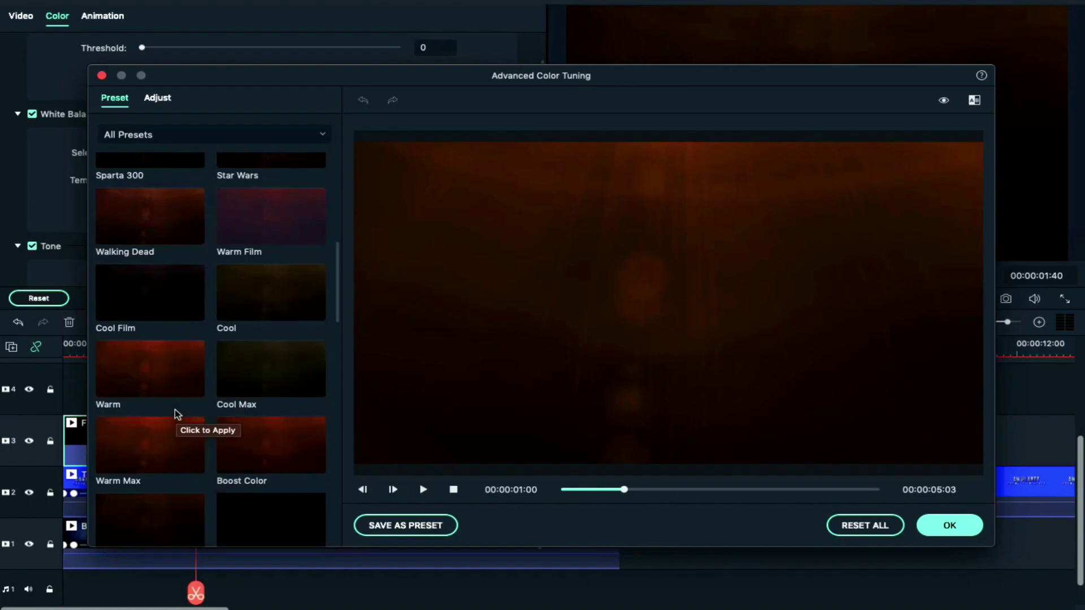
scroll(175, 409, down, 3)
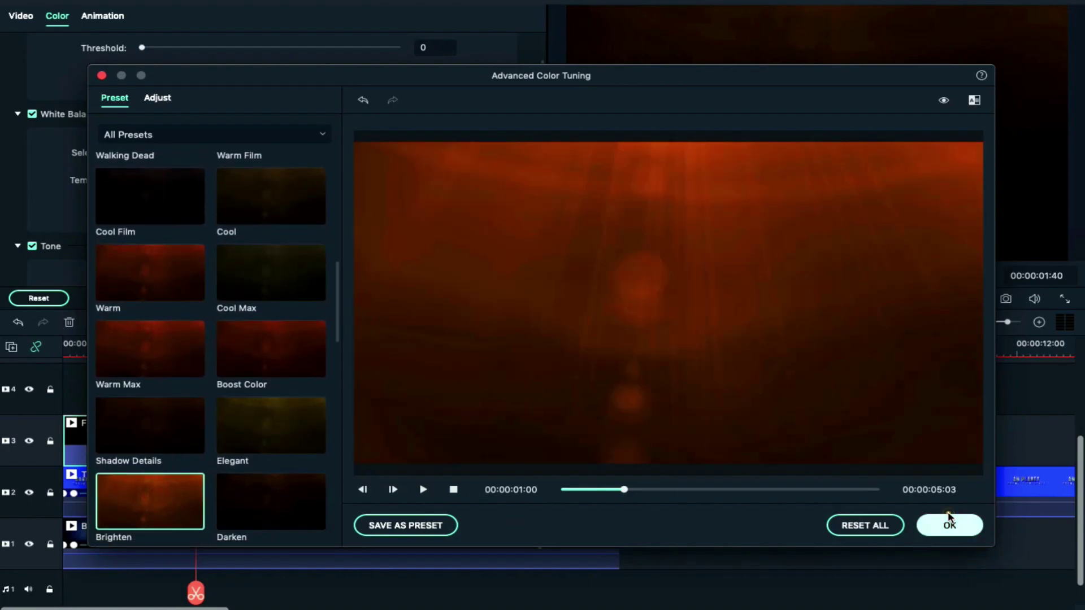
click(949, 525)
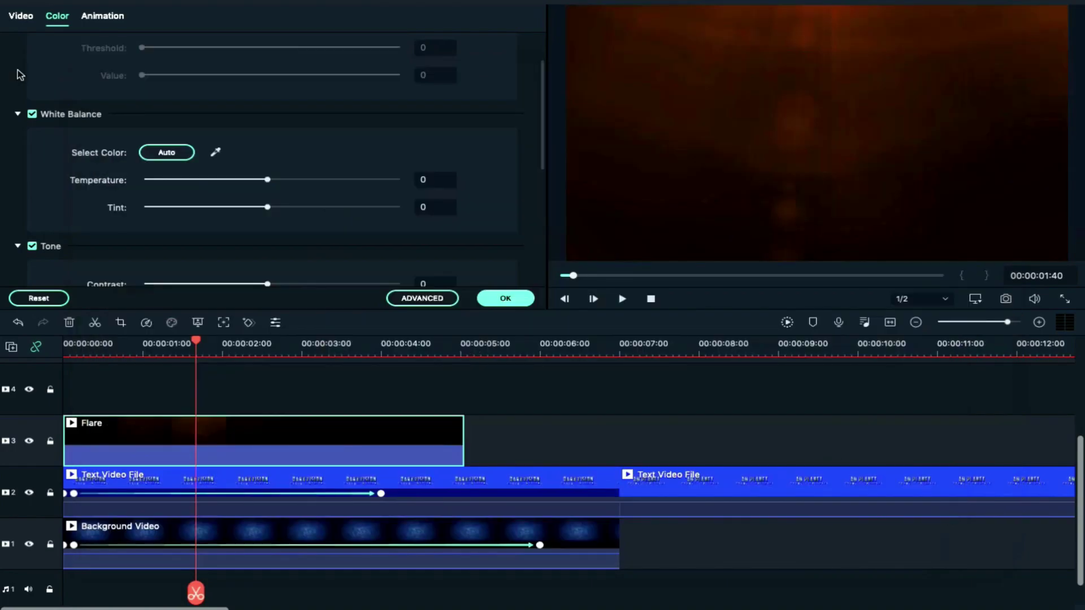
Step: Set the Flare clip's blending mode to Screen and its playback speed to Fast 2 X
click(19, 17)
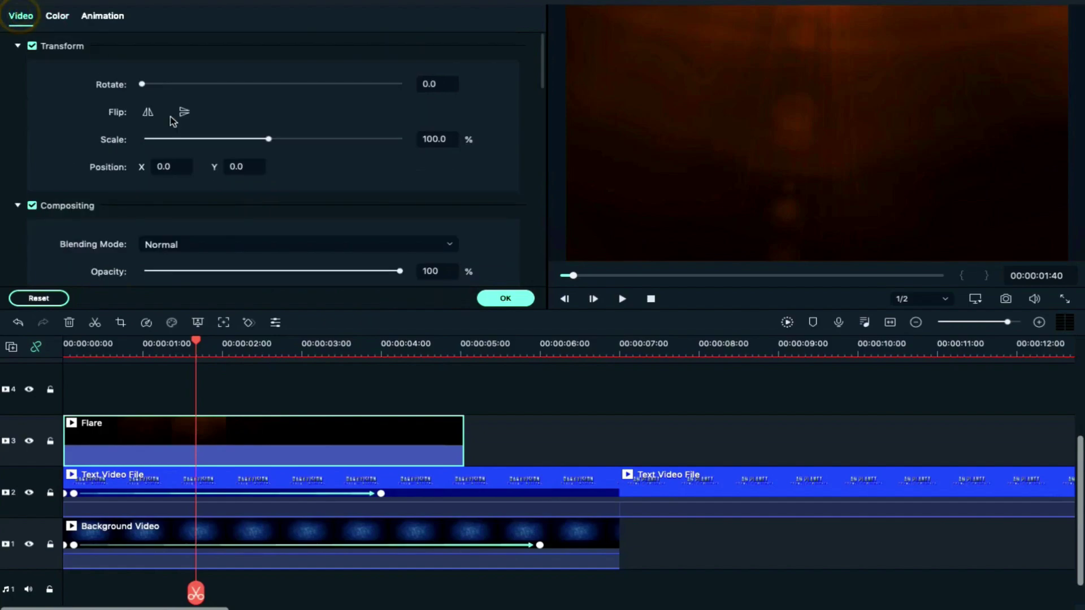
click(217, 243)
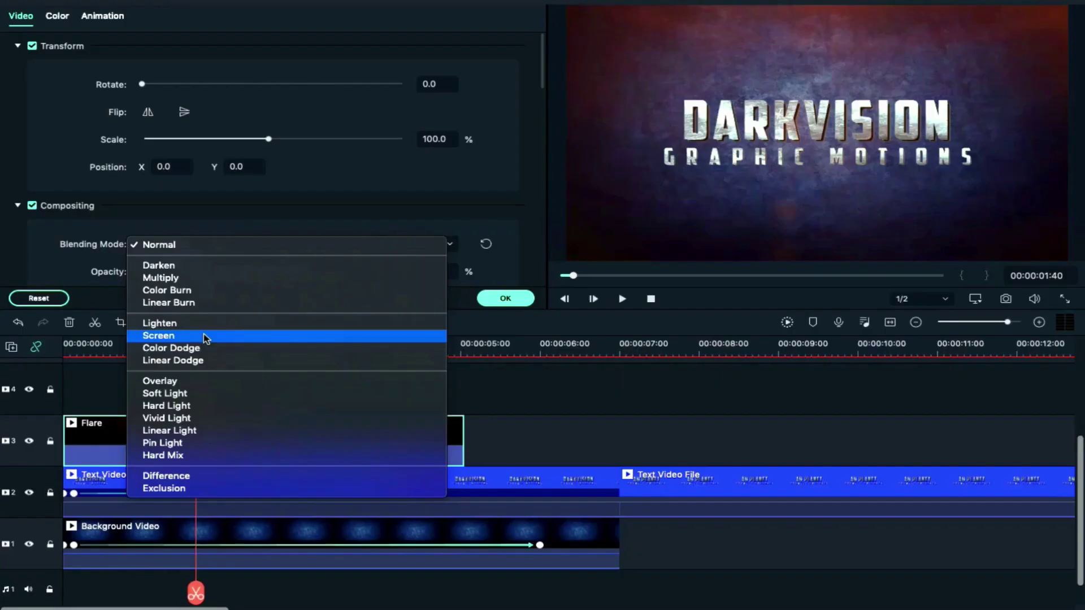
click(203, 336)
click(146, 322)
mouse_move(168, 368)
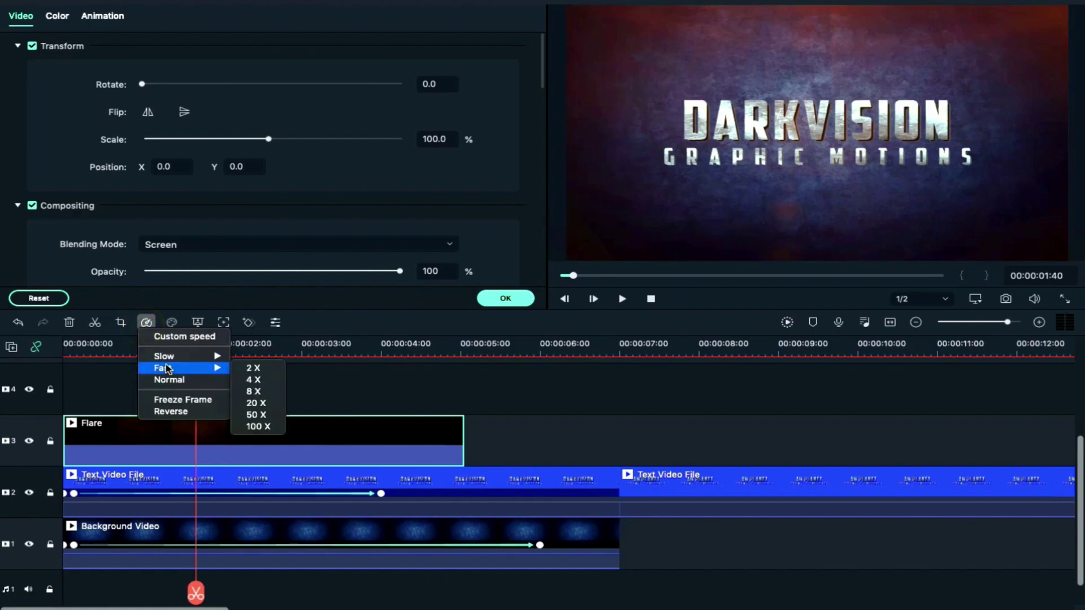
click(261, 370)
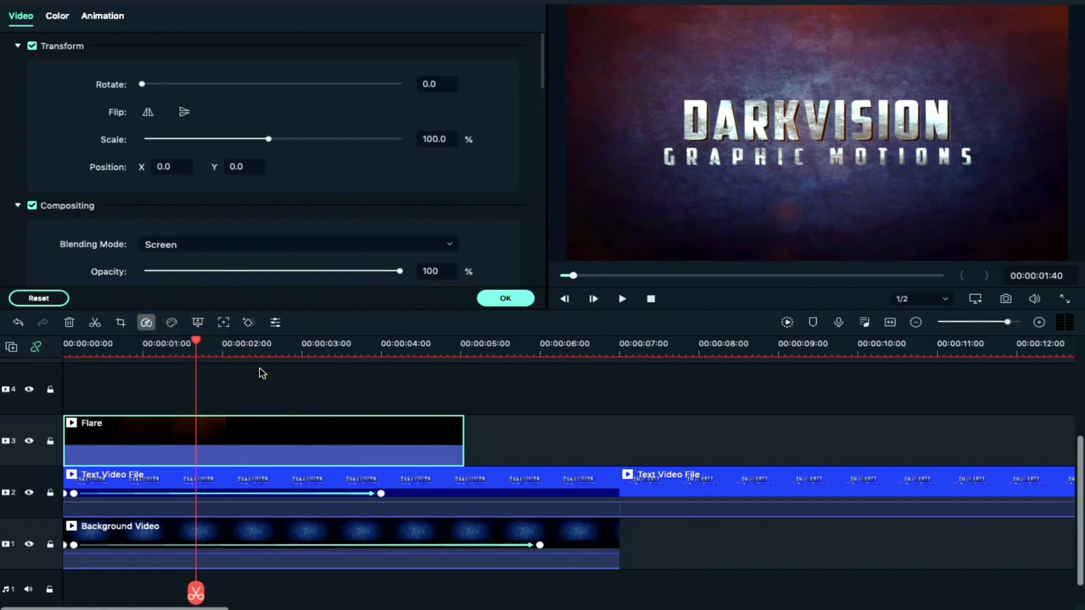
Step: Apply the Flare clip settings, add Blue Flare to video track 4 from the timeline start, and move the playhead to 00:00:00:30
click(505, 299)
drag(352, 113, 69, 405)
click(103, 345)
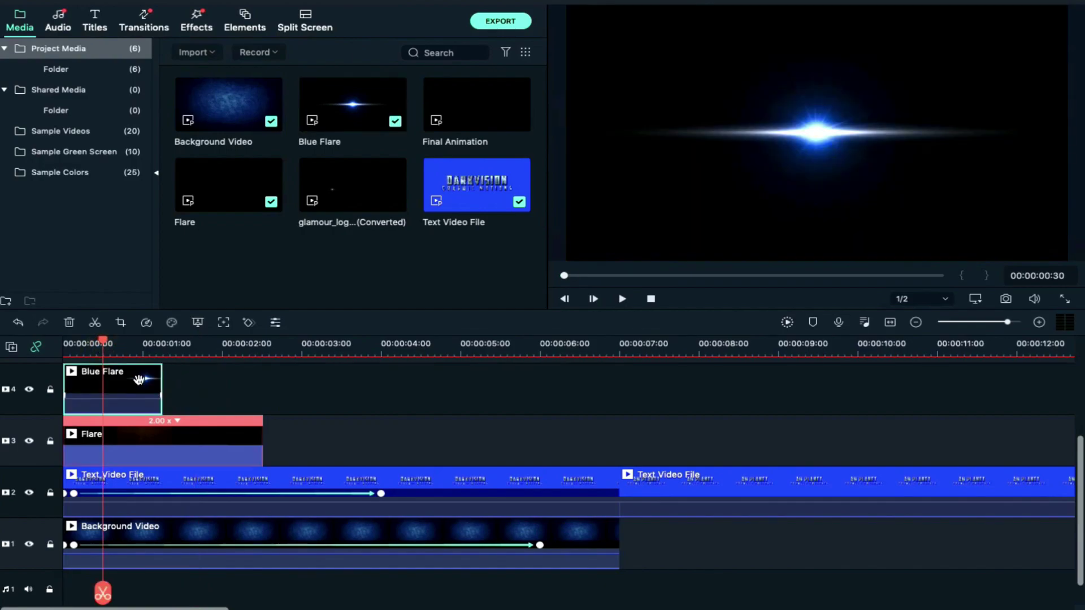
Step: Set the Blue Flare clip to Screen blending, lower it to Y position -55.5, and squash its height in the preview
double_click(113, 393)
click(189, 244)
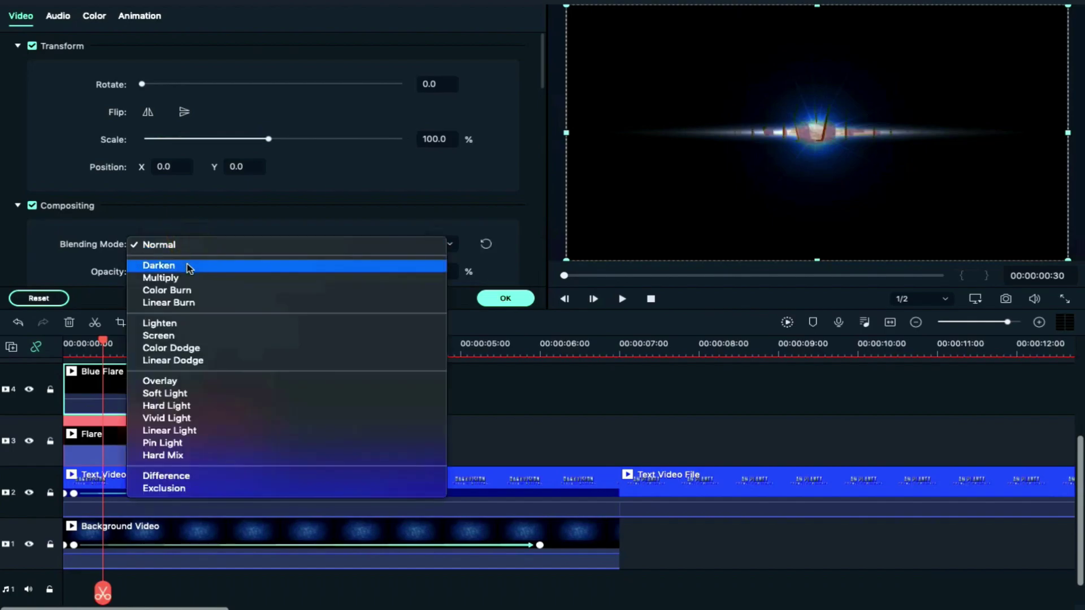
click(195, 337)
drag(214, 167, 183, 167)
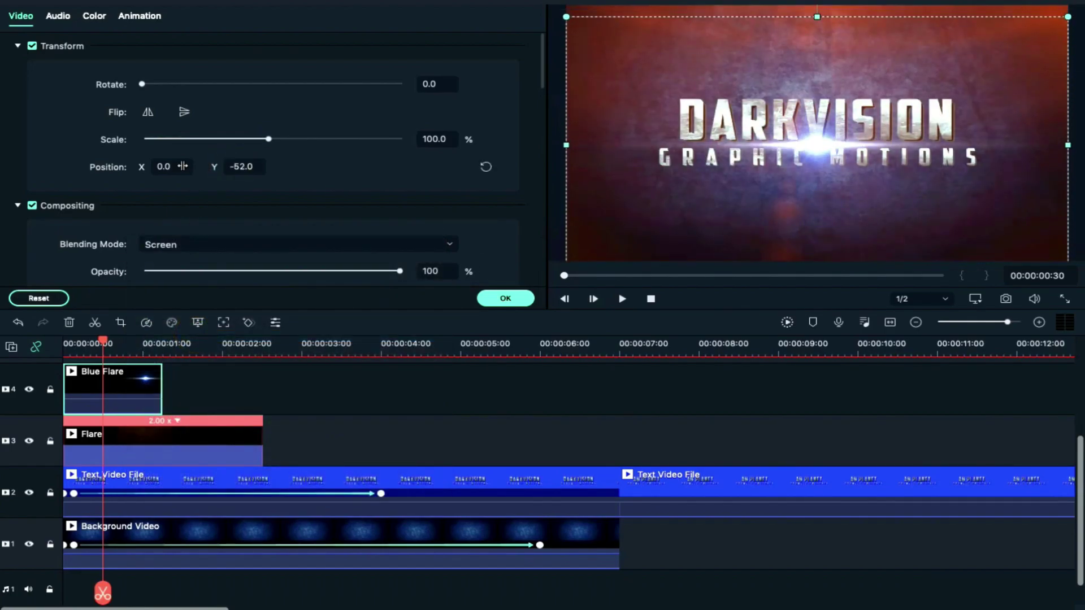
drag(815, 23, 817, 62)
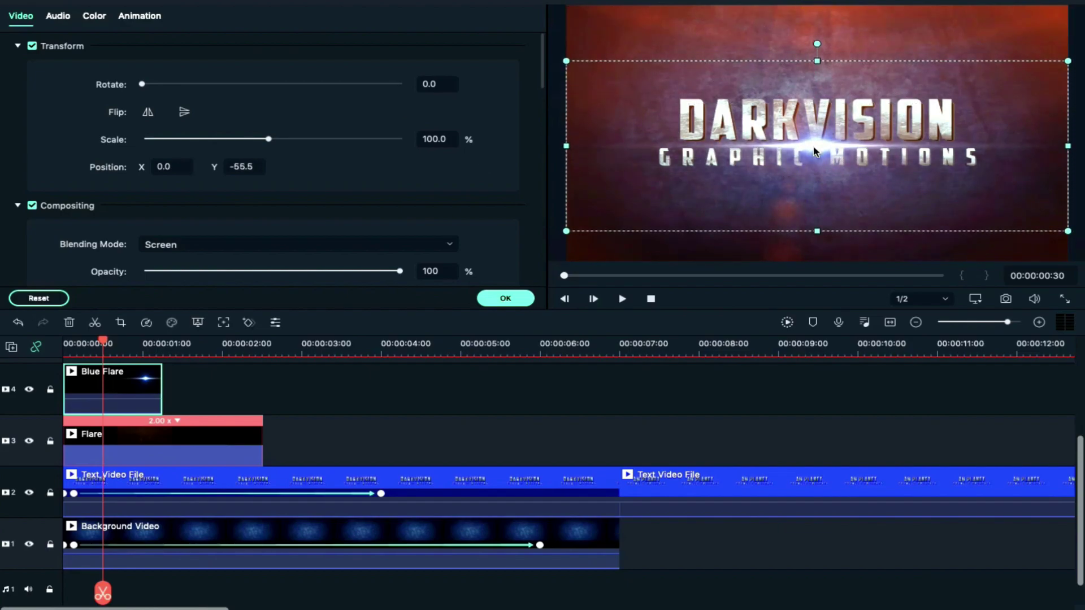
Step: Paste a copy of the Blue Flare clip on track 4 at 00:00:01:21 and preview it at 00:00:02:02
click(170, 352)
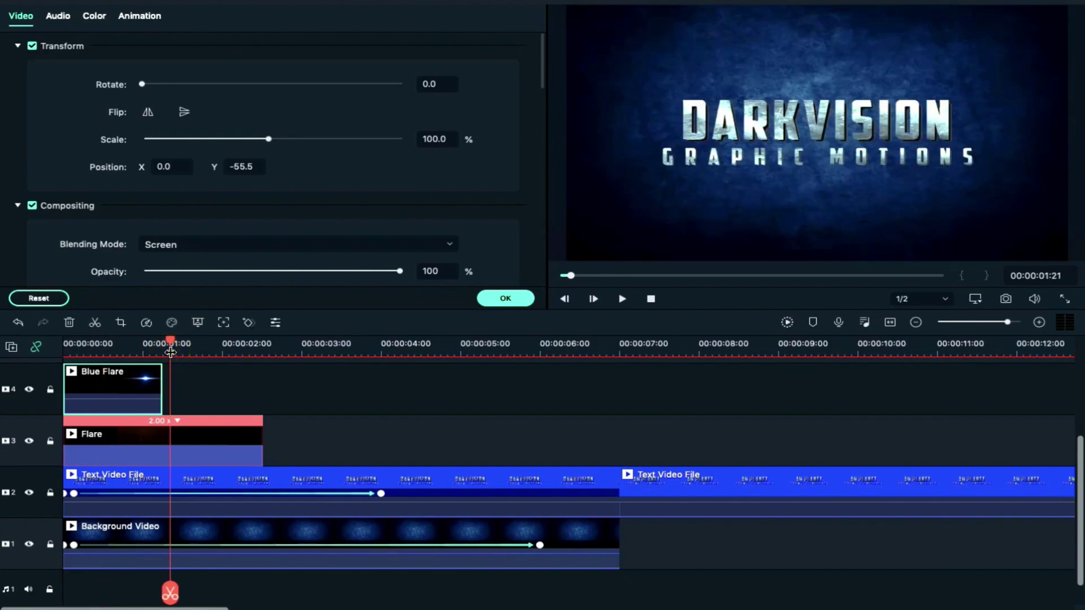
key(ctrl+v)
click(225, 352)
click(241, 374)
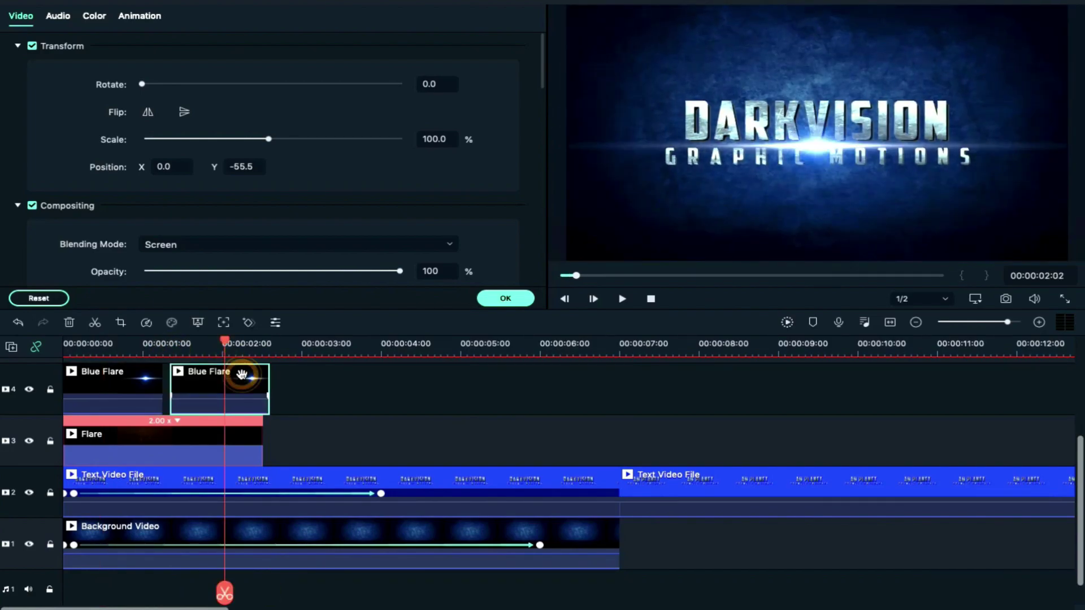
Step: Shrink the second Blue Flare to about 63.9% scale and place it near the title's upper-right edge at about X 425.7, Y 135.2
drag(817, 230, 818, 177)
drag(1067, 178, 961, 154)
drag(762, 110, 922, 99)
drag(724, 51, 888, 68)
drag(972, 112, 934, 101)
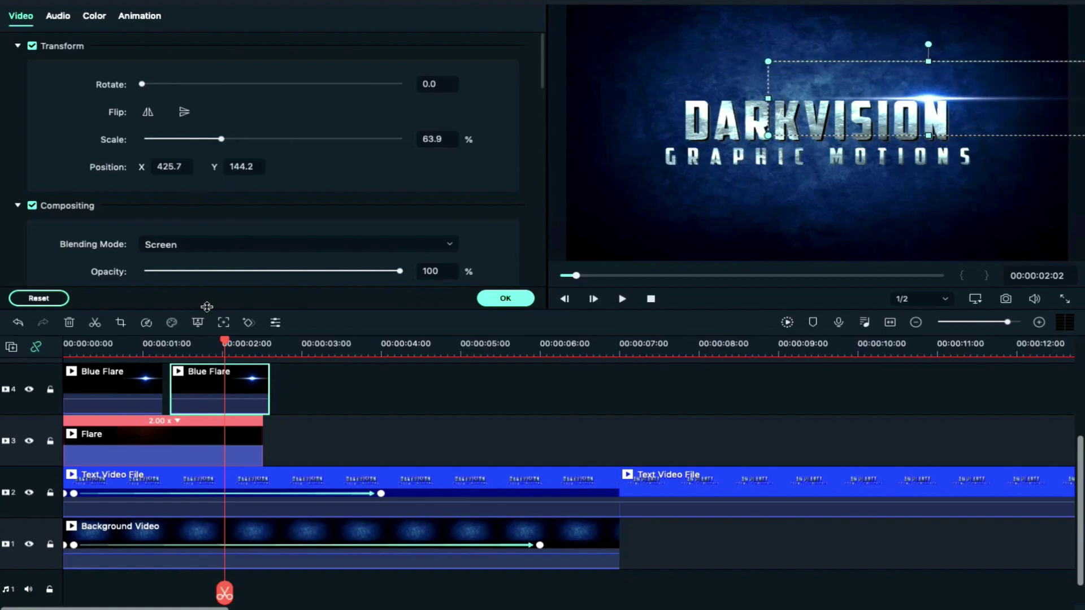
drag(230, 161, 215, 164)
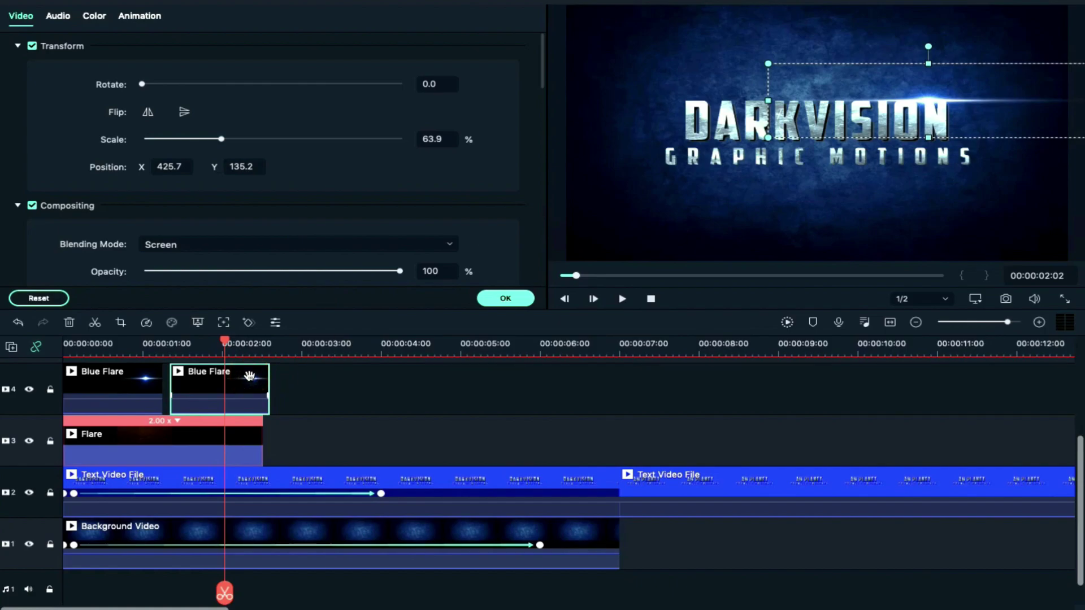
Step: Paste a third Blue Flare on track 3 just after the Flare clip and shift its X position toward the title's left side
click(287, 352)
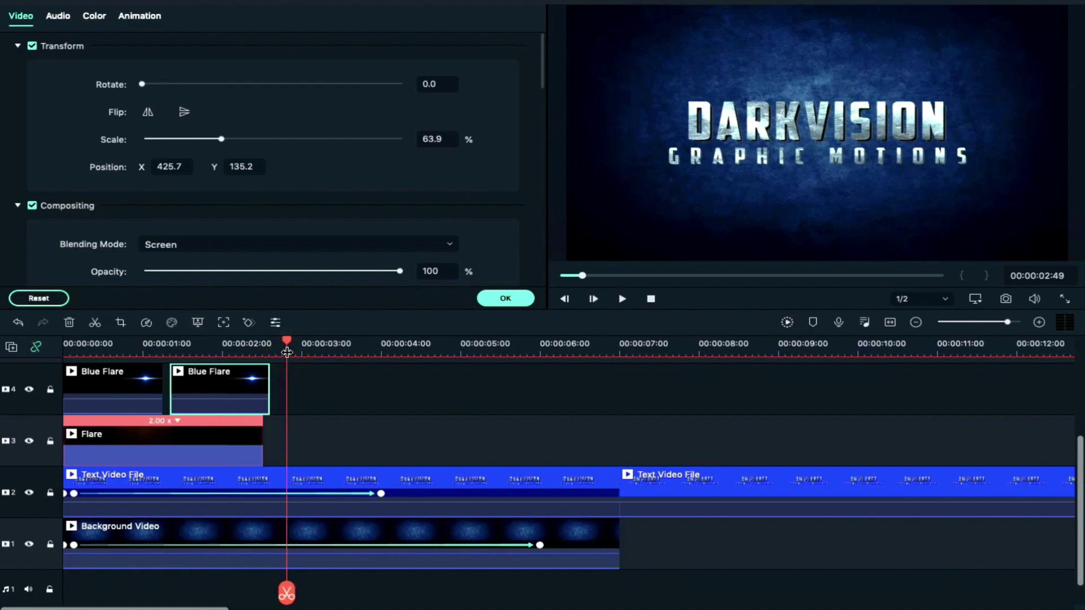
key(super+v)
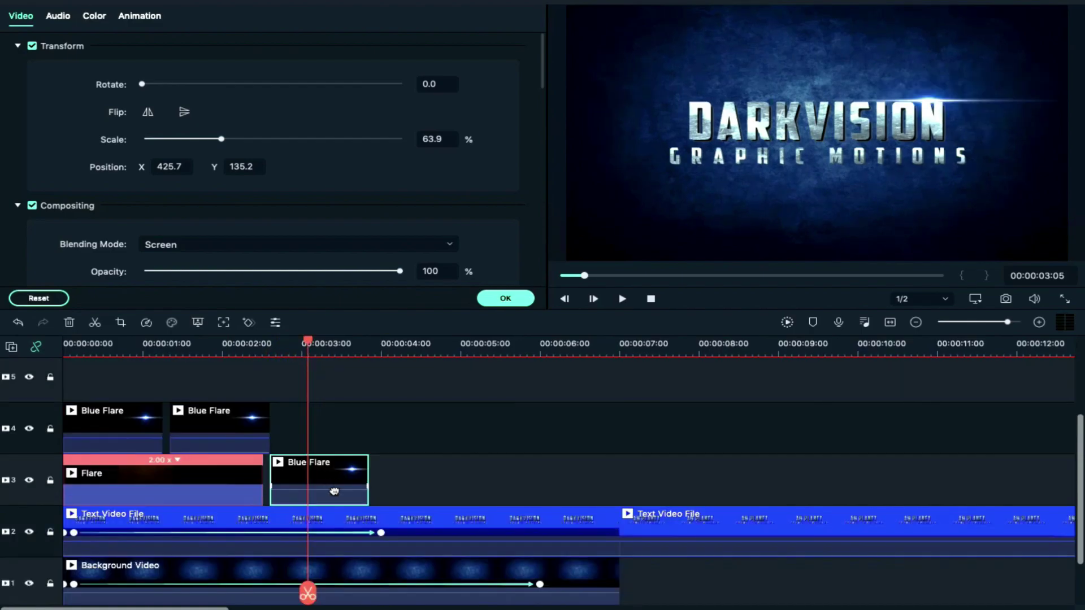
click(335, 476)
drag(181, 167, 1, 141)
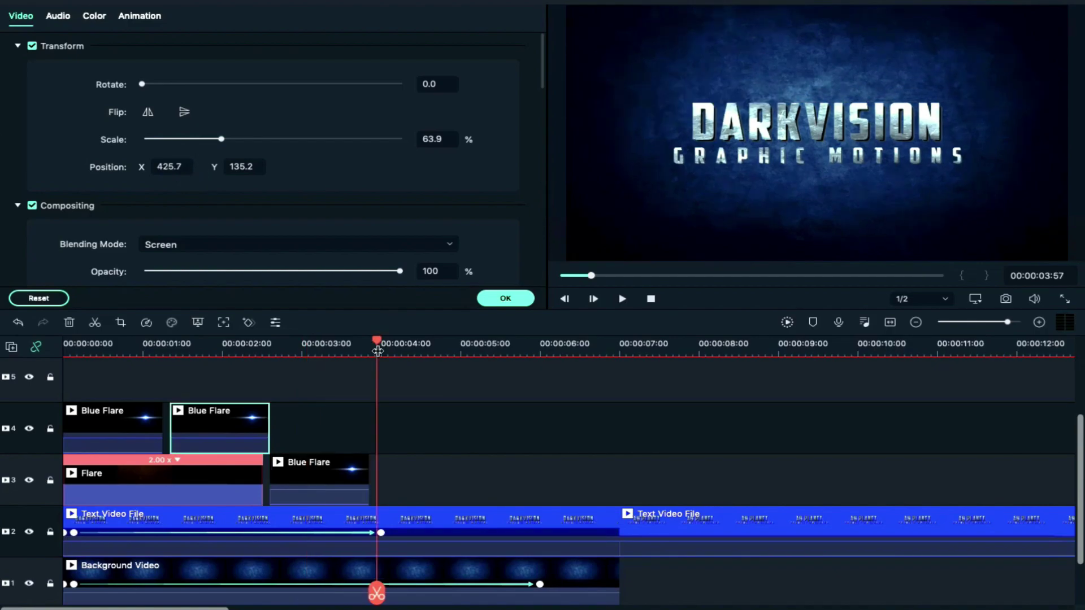
Step: Paste a fourth Blue Flare on track 4 after the second one and position it at about X -464.3, Y -46.8
key(super+v)
drag(405, 417, 387, 411)
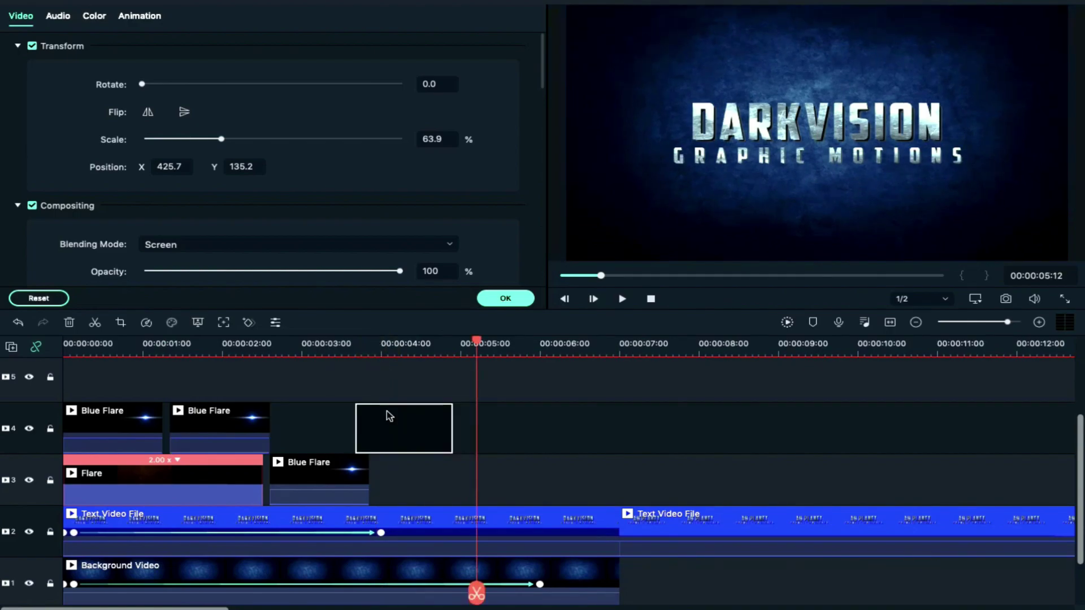
click(398, 352)
drag(230, 166, 99, 147)
drag(397, 344, 376, 344)
drag(179, 163, 2, 130)
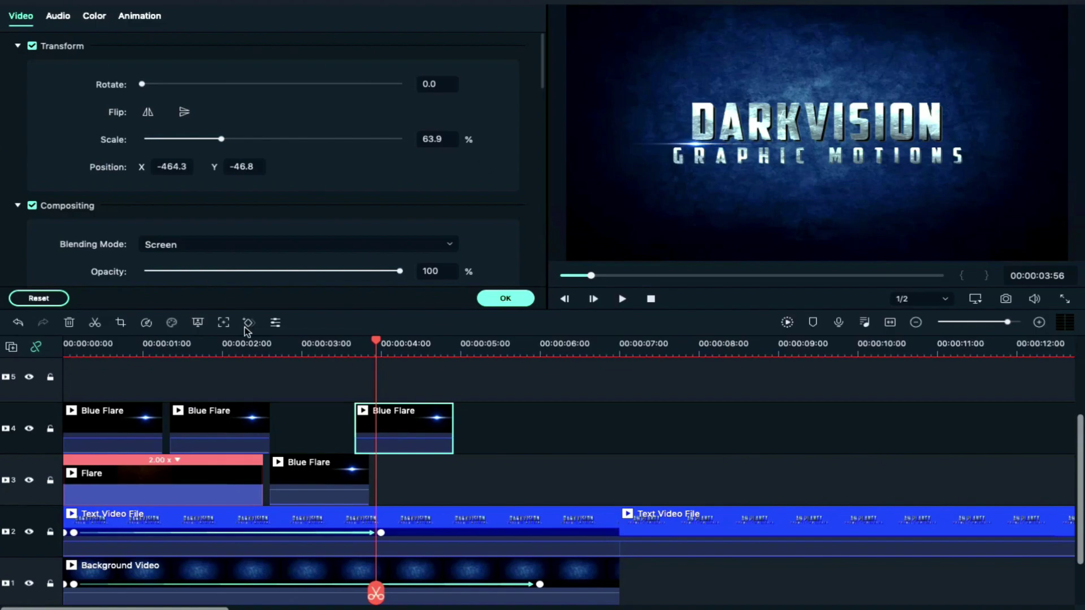
Step: Add an animation keyframe to the fourth Blue Flare clip at 00:00:03:50
drag(379, 351, 371, 351)
click(393, 424)
click(147, 16)
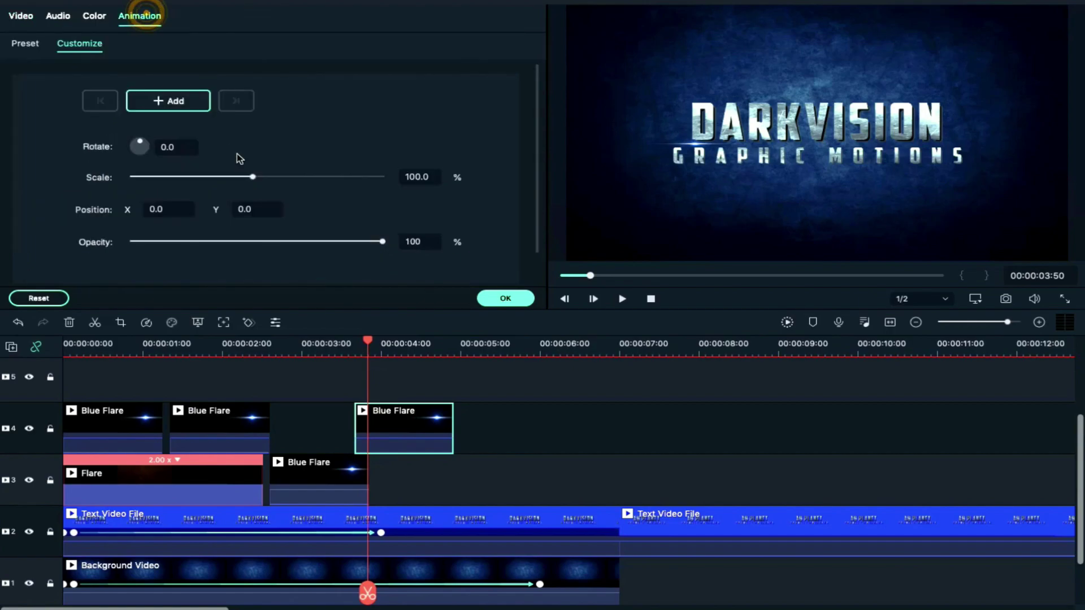
click(192, 104)
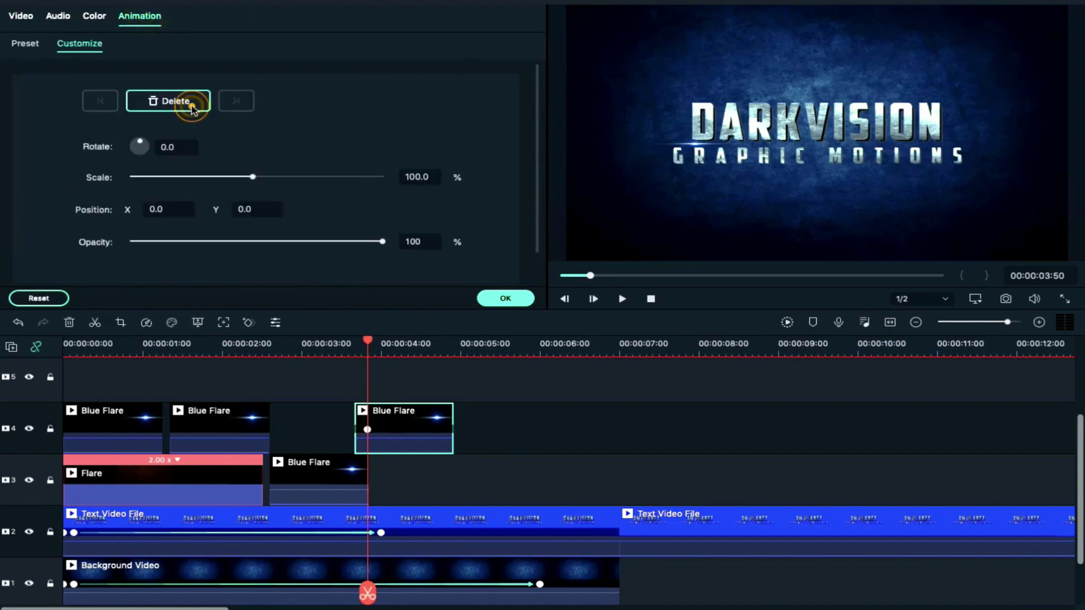
Step: Add a second keyframe at the end of the fourth Blue Flare clip, with the X position increased so the flare sweeps rightward across the title
click(456, 346)
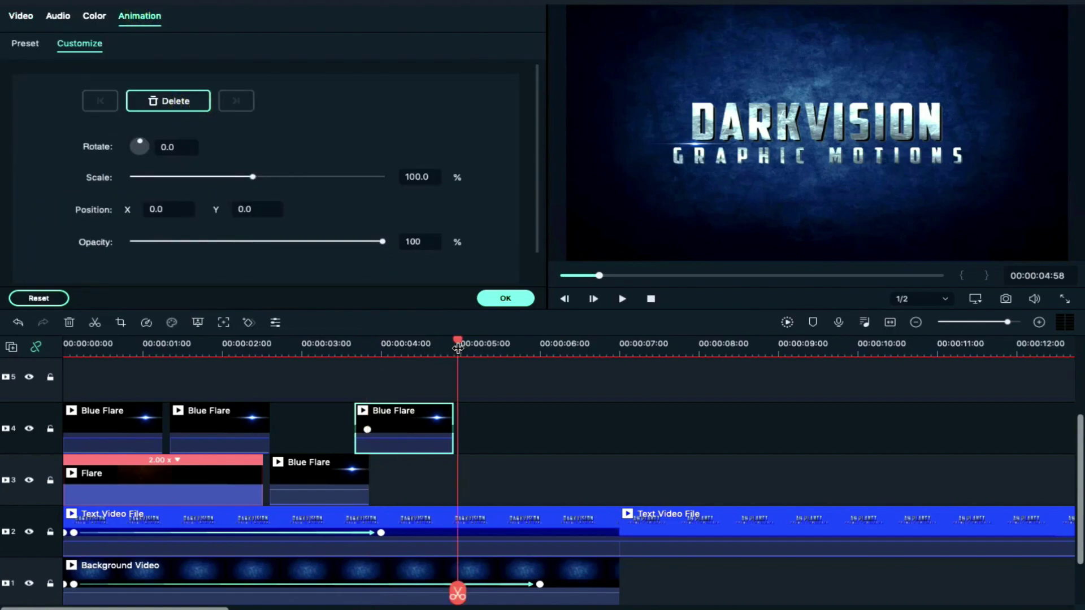
drag(456, 345, 454, 345)
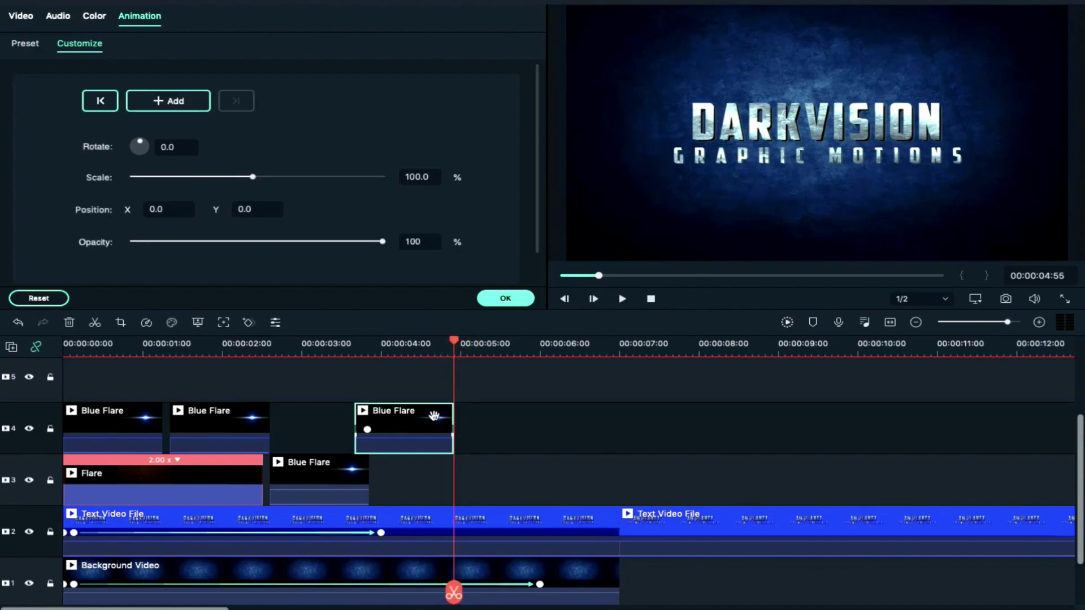
click(179, 107)
drag(451, 434, 427, 433)
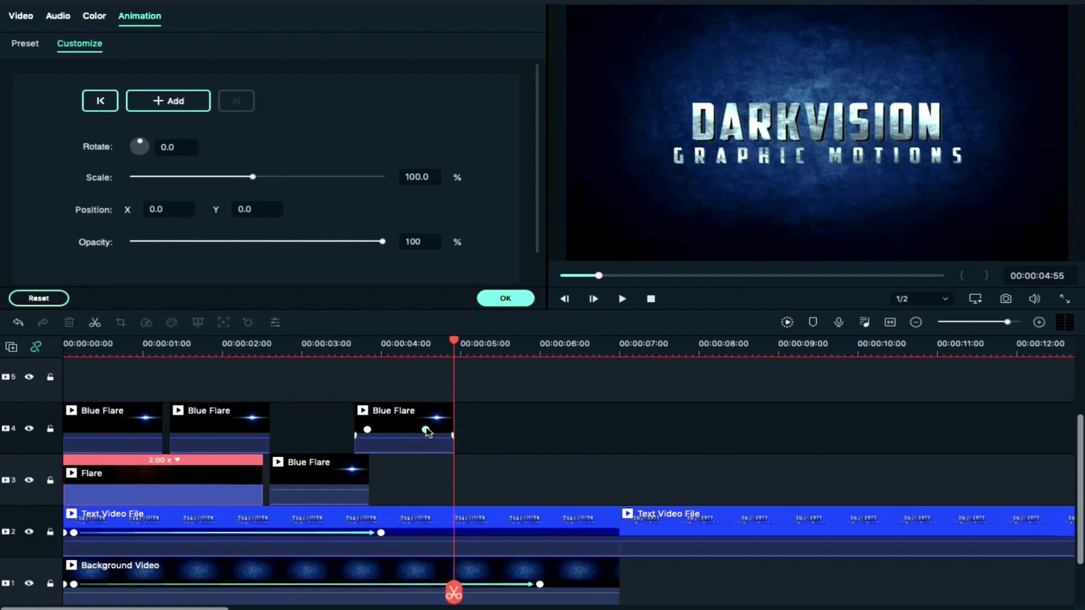
click(426, 431)
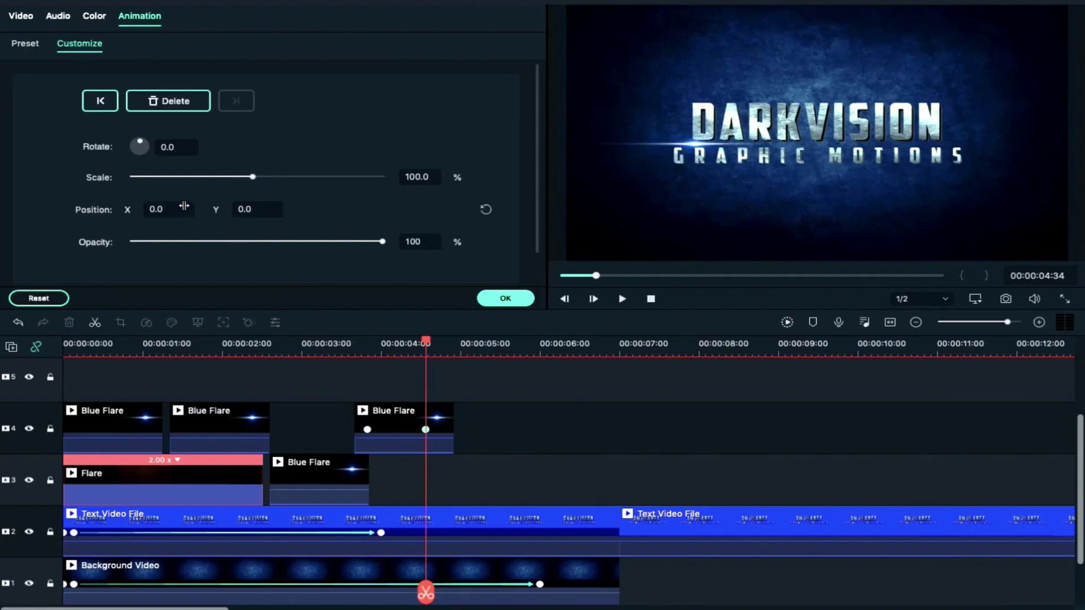
drag(148, 207, 517, 191)
drag(644, 177, 857, 157)
drag(427, 430, 453, 431)
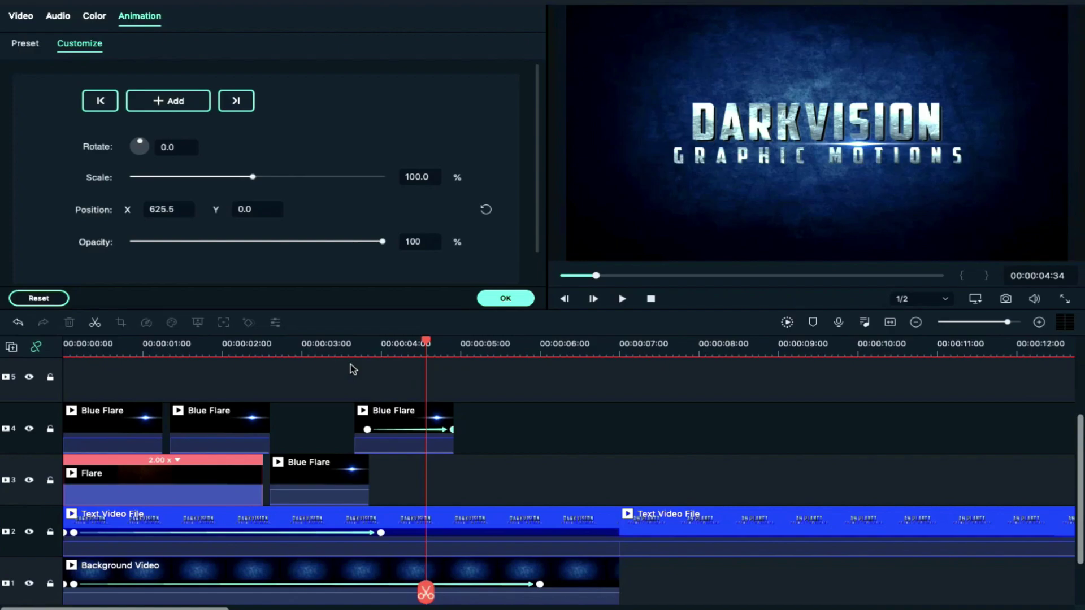
Step: Place a copy of the keyframed Background Video clip on track 1 from 00:00:07:00, beneath the second Text Video File clip
scroll(617, 491, down, 2)
click(617, 490)
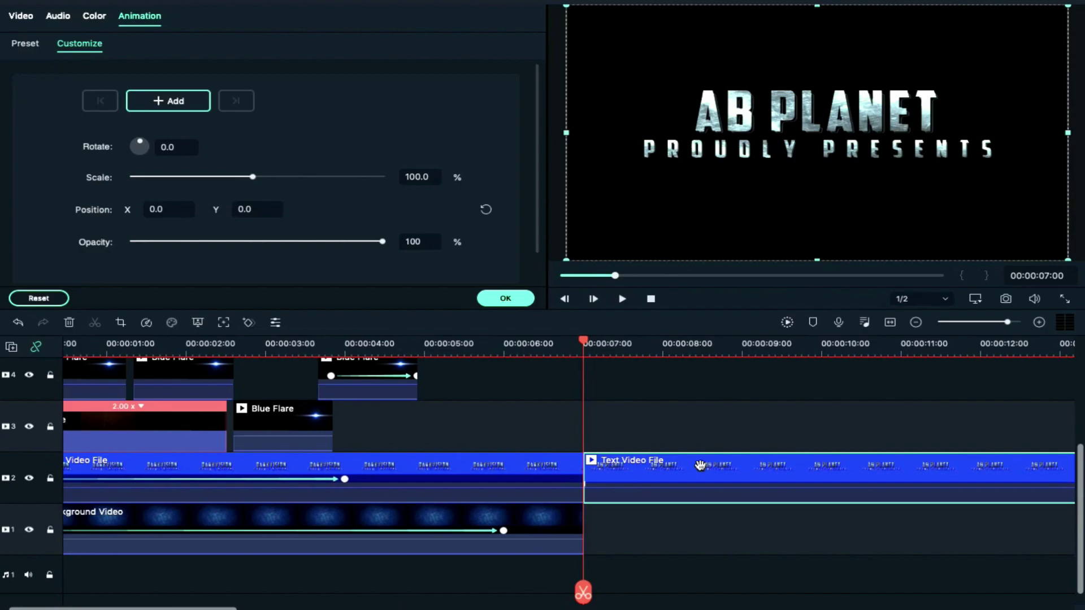
key(Down)
scroll(490, 487, left, 6)
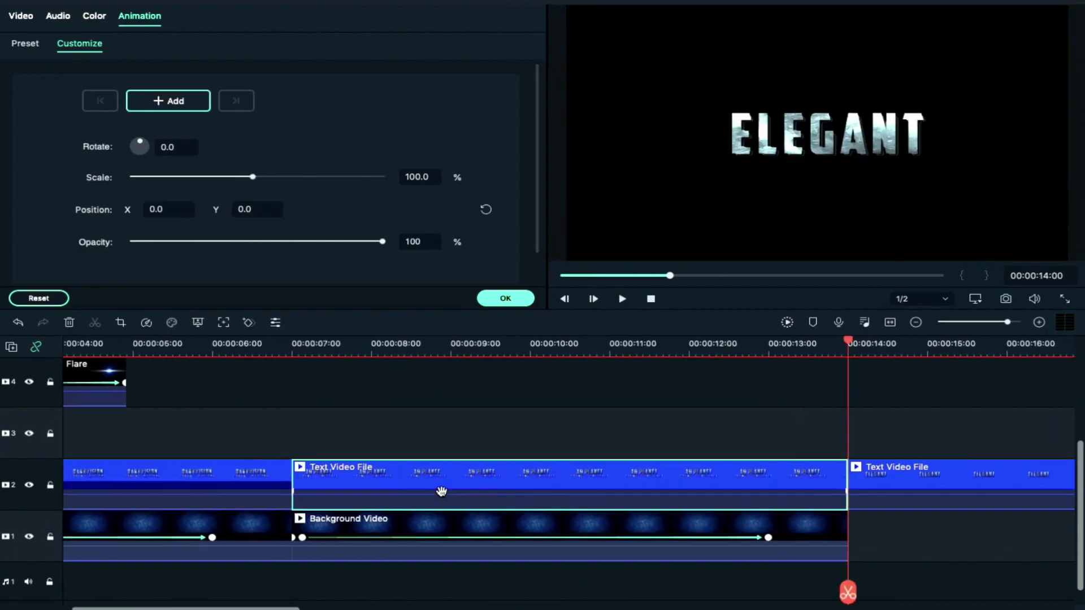
Step: Add Final Animation to track 3 at 00:00:05:35 and set its blending mode to Multiply
drag(477, 105, 485, 409)
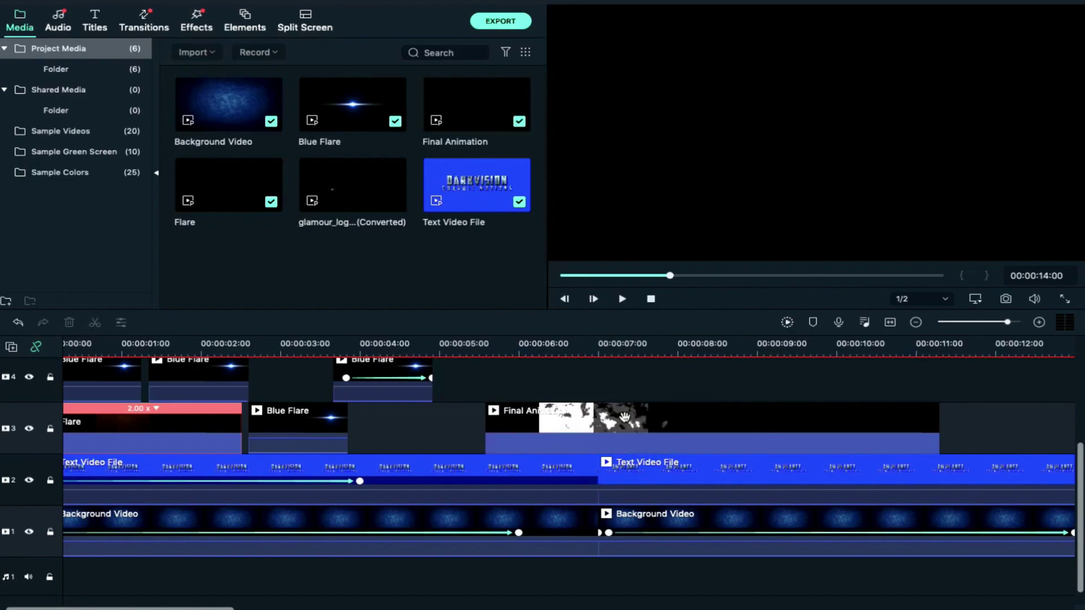
double_click(585, 417)
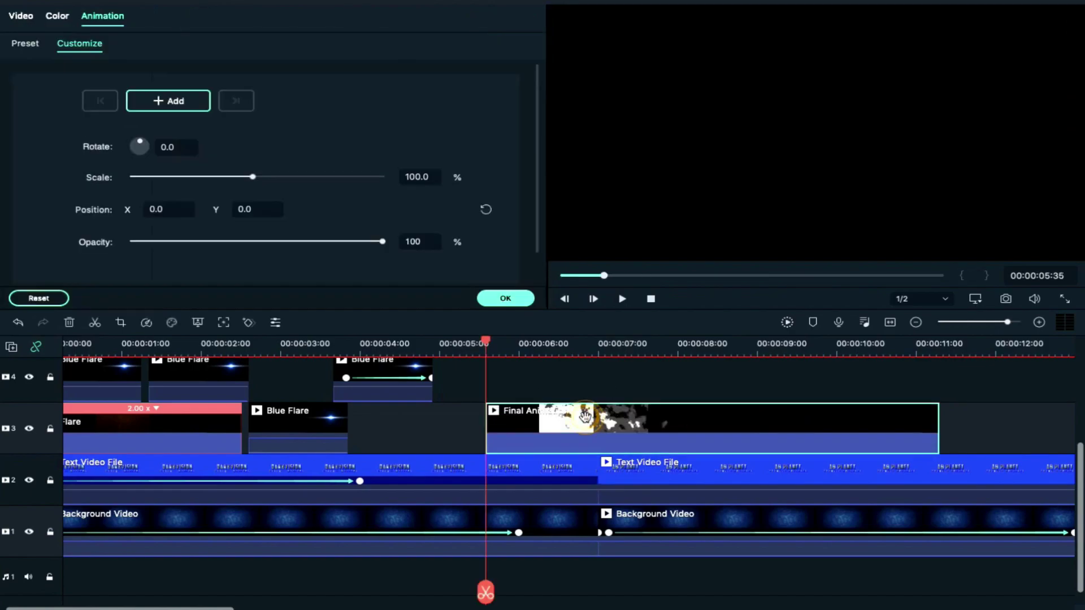
click(21, 18)
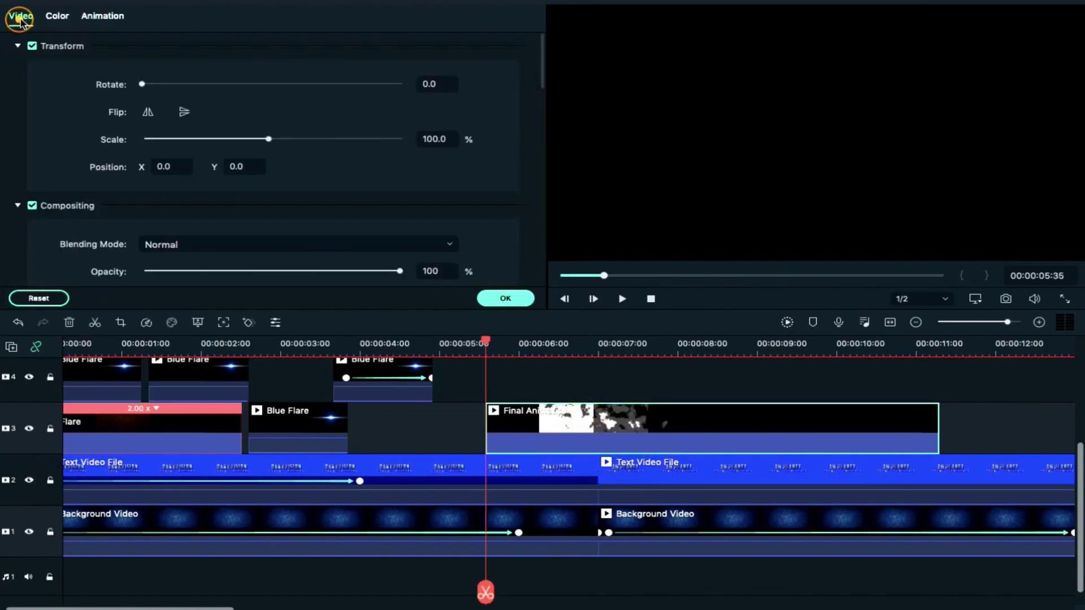
click(193, 248)
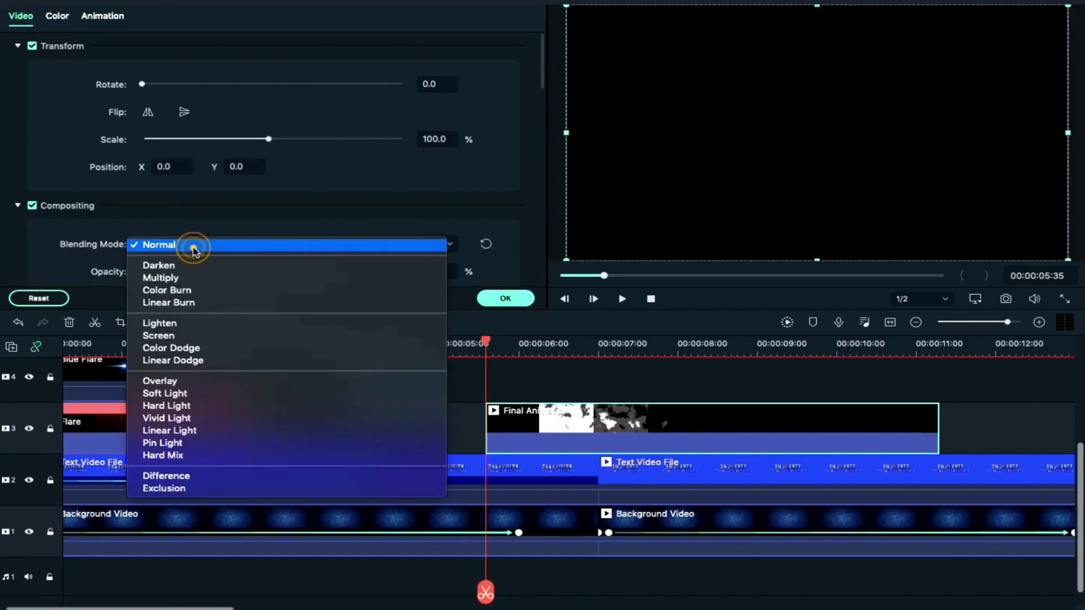
click(190, 277)
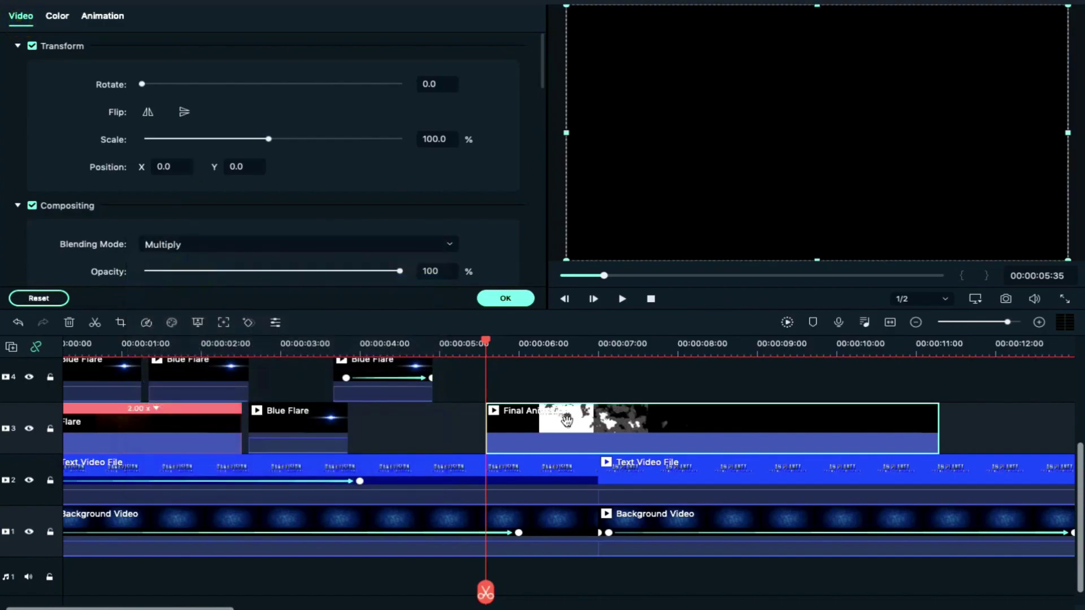
Step: Speed up the Final Animation clip to 2x and trim its end to 00:00:07:00
click(146, 328)
mouse_move(164, 366)
click(277, 370)
click(598, 351)
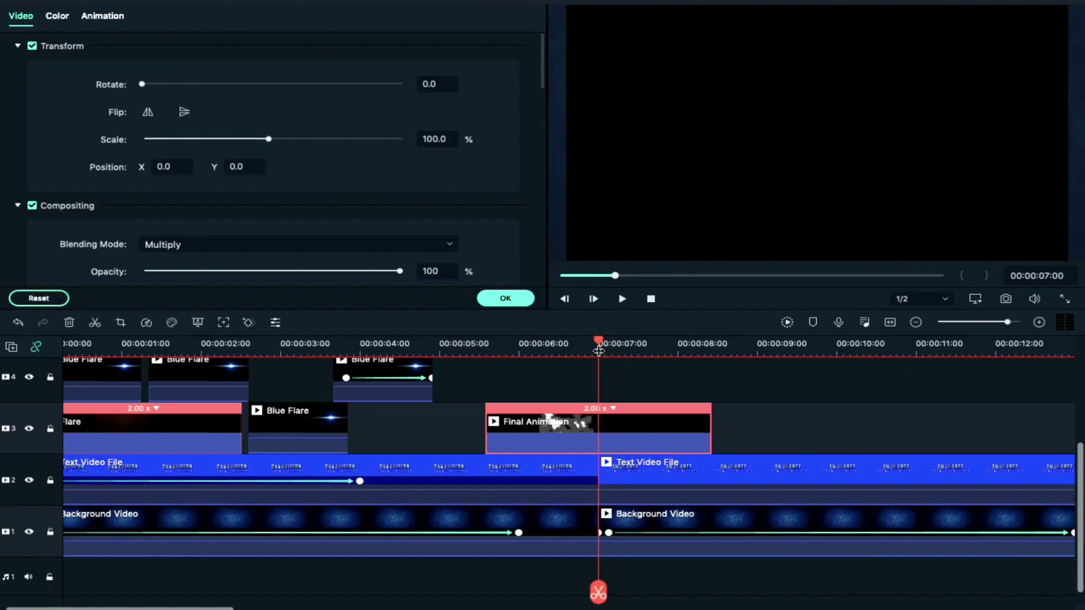
drag(709, 421, 601, 431)
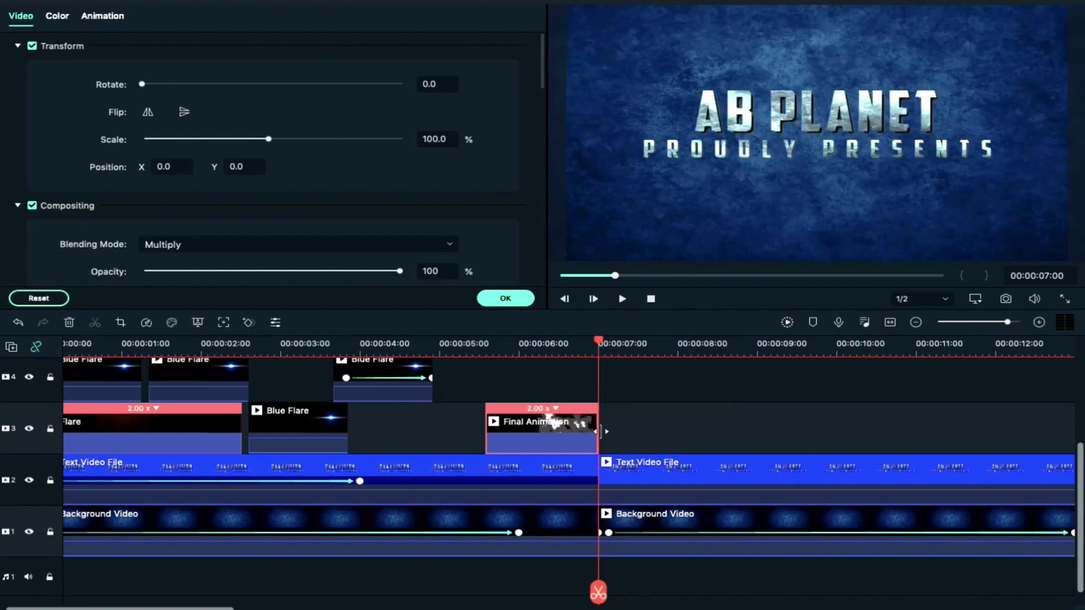
drag(569, 345, 598, 346)
Step: Add a keyframe to the second Text Video File clip at 00:00:07:00 and set the clip's Y position to -35
click(659, 461)
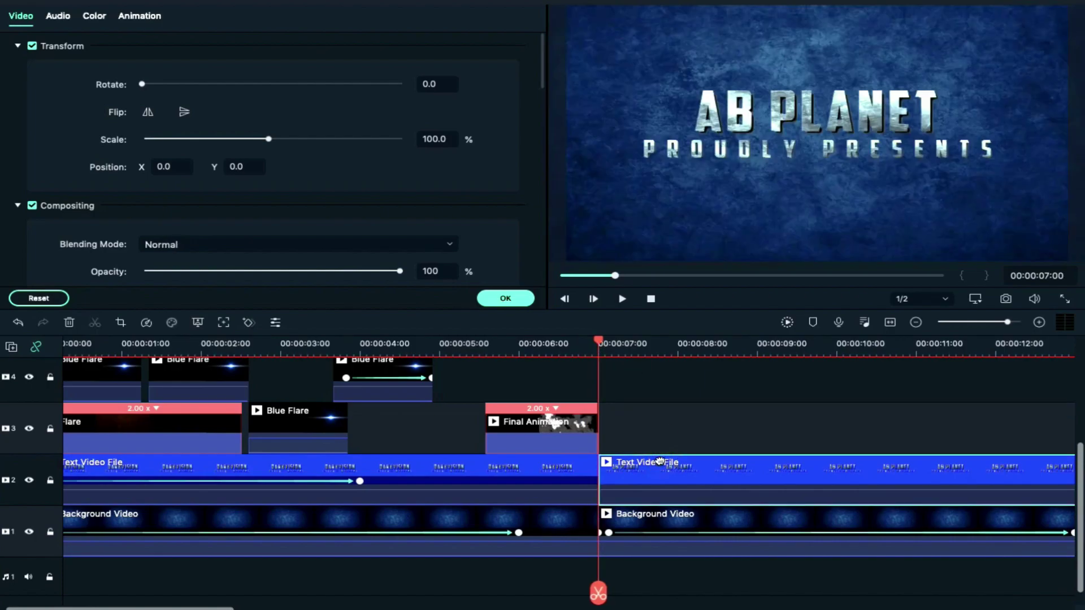
click(139, 16)
click(172, 101)
click(20, 15)
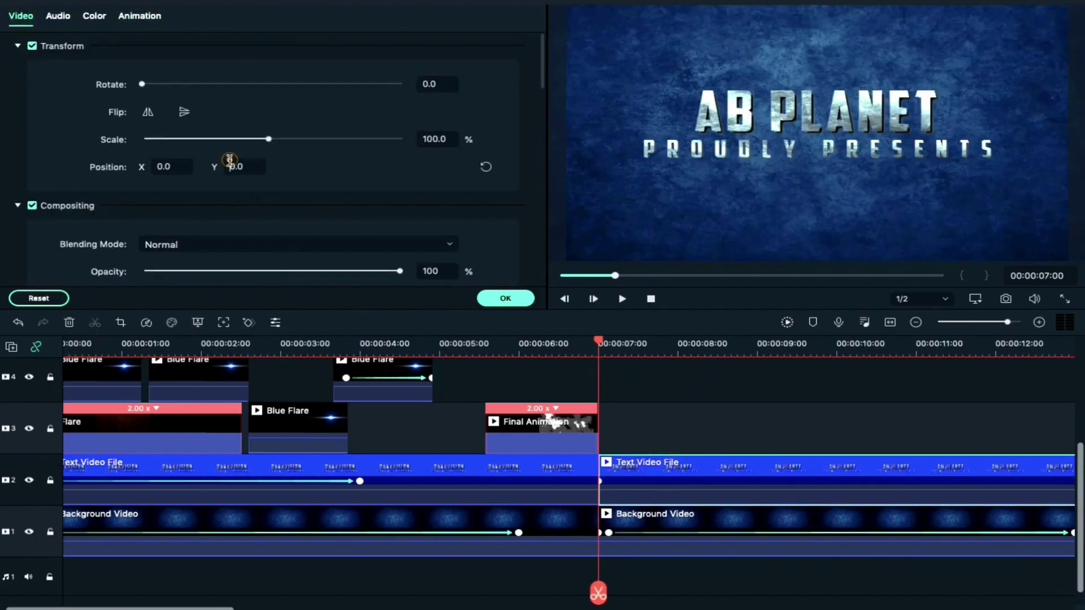
click(230, 166)
text(-35)
key(Return)
Step: Set the scale at the second Text Video File clip's starting keyframe to 400%
click(148, 17)
click(409, 175)
text(400)
key(Return)
Step: Add a keyframe to the second Text Video File clip at 00:00:07:08 with 100% scale
click(608, 533)
click(641, 468)
click(411, 176)
text(100)
key(Return)
Step: Add a keyframe to the second Text Video File clip at 00:00:11:00 with 90% scale
scroll(758, 497, right, 3)
click(792, 348)
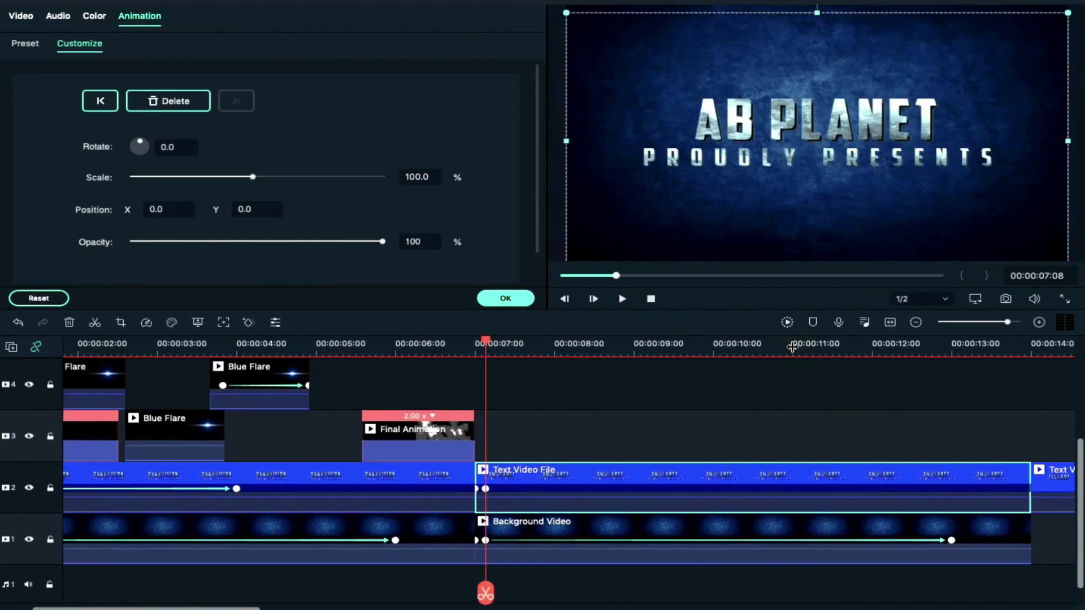
click(412, 176)
text(90)
key(Return)
Step: Duplicate the first title's Flare, Blue Flare and Final Animation clips to 00:00:07:00, above the second title
scroll(740, 533, left, 3)
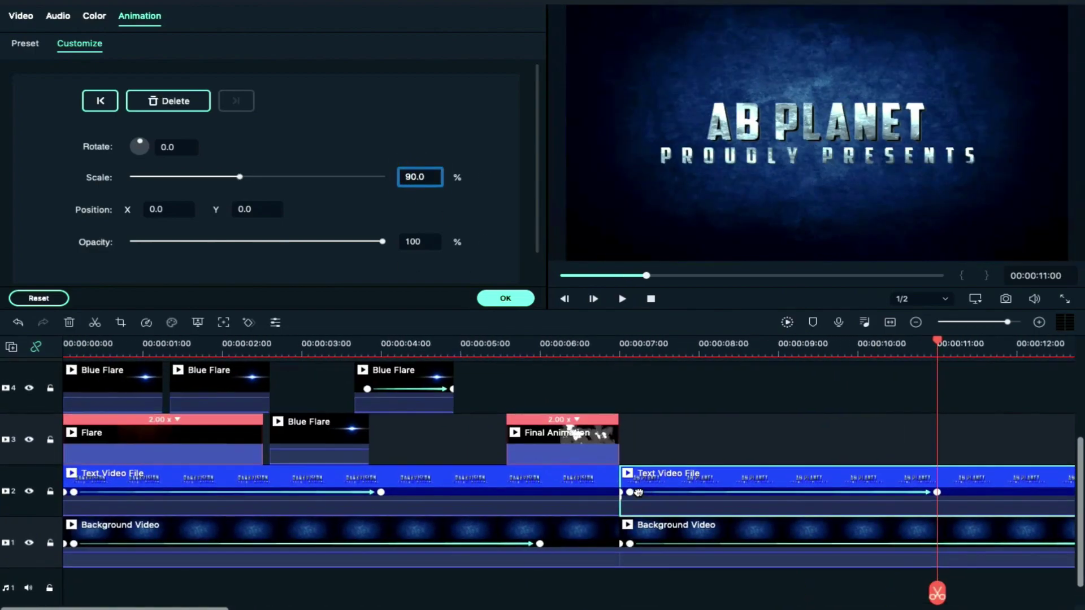
scroll(574, 469, up, 1)
drag(65, 375, 537, 478)
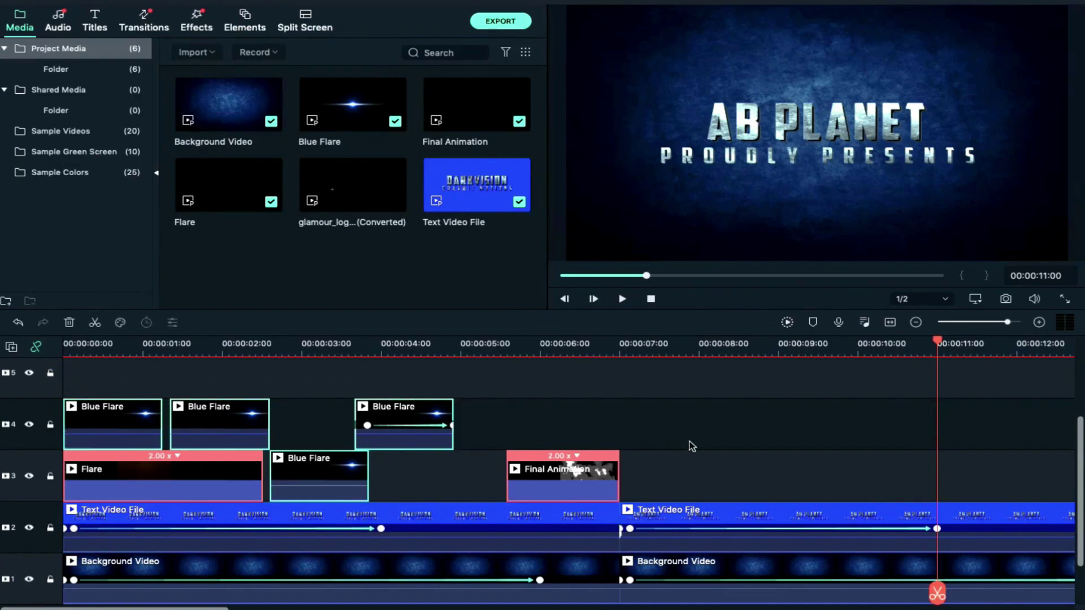
click(620, 345)
key(super+v)
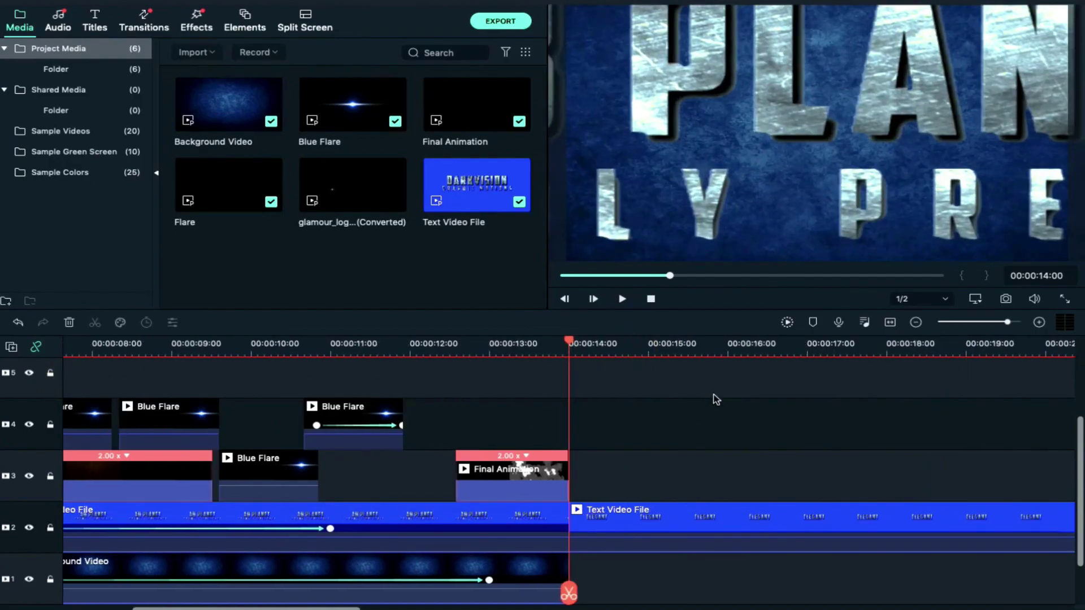
Step: Shift the track 3 Blue Flare over the second title horizontally to about X -384.3, checking it against its neighbouring flares
scroll(652, 426, left, 1)
scroll(652, 422, left, 2)
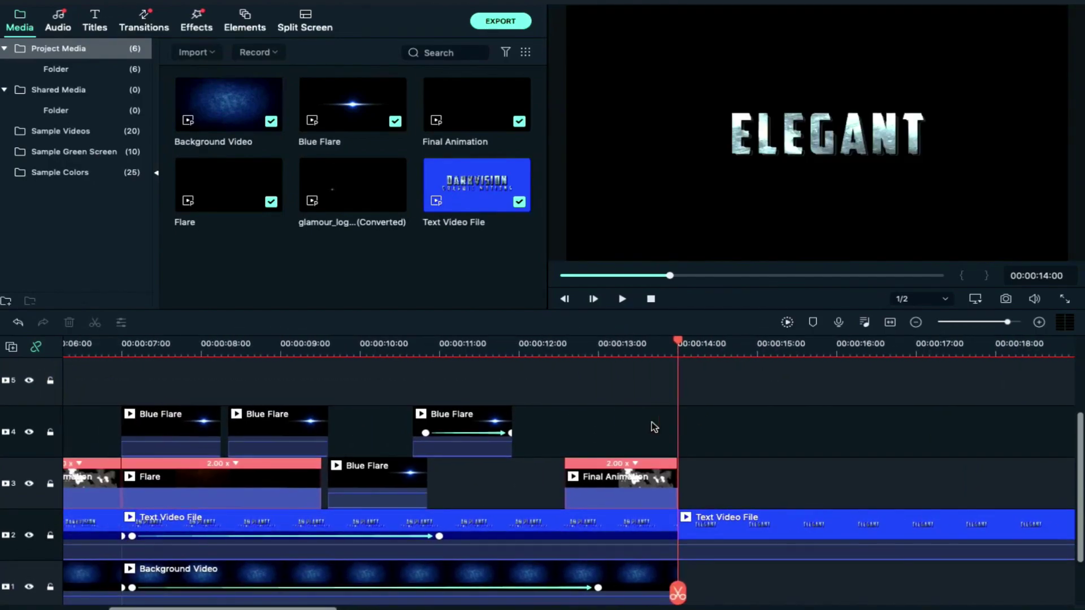
click(206, 424)
double_click(315, 421)
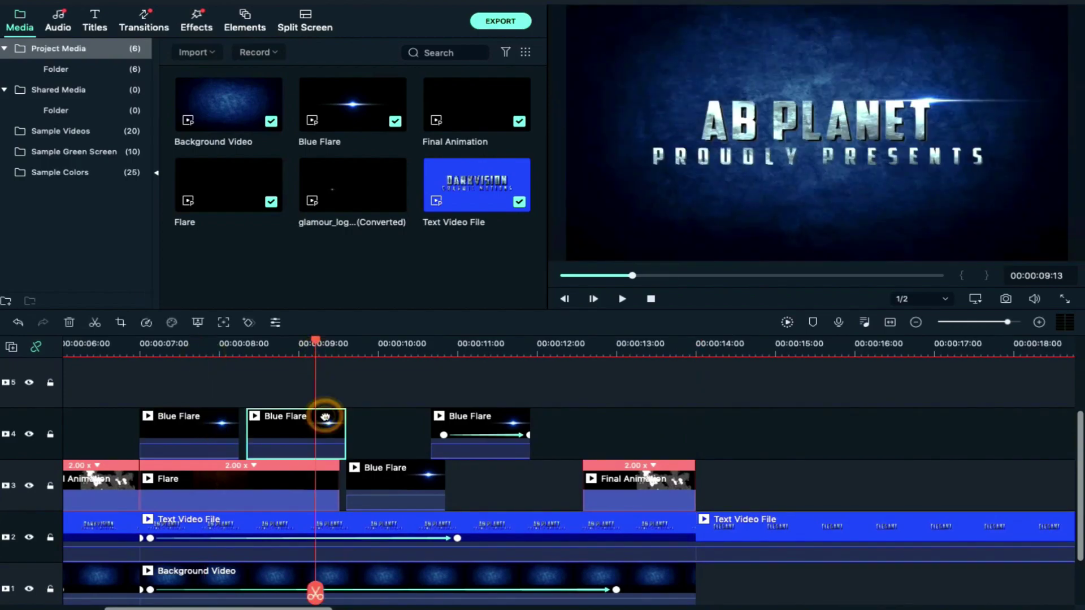
click(410, 349)
click(399, 476)
drag(173, 166, 213, 163)
click(469, 349)
Step: Duplicate the second title's Background Video clip beneath the third title, starting at 00:00:14:00
scroll(683, 534, right, 3)
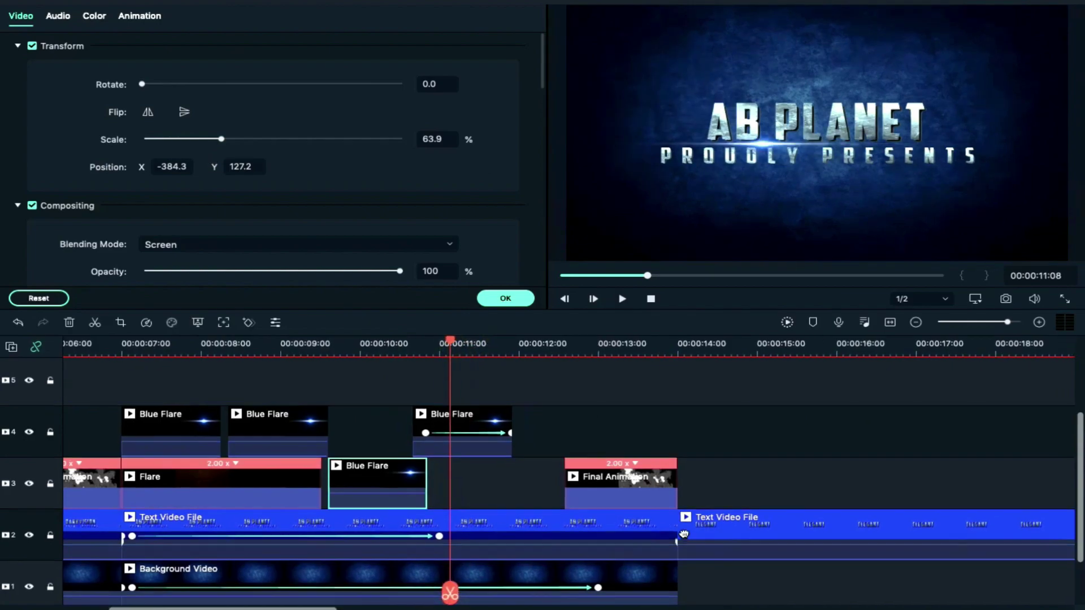
scroll(684, 534, right, 1)
click(473, 553)
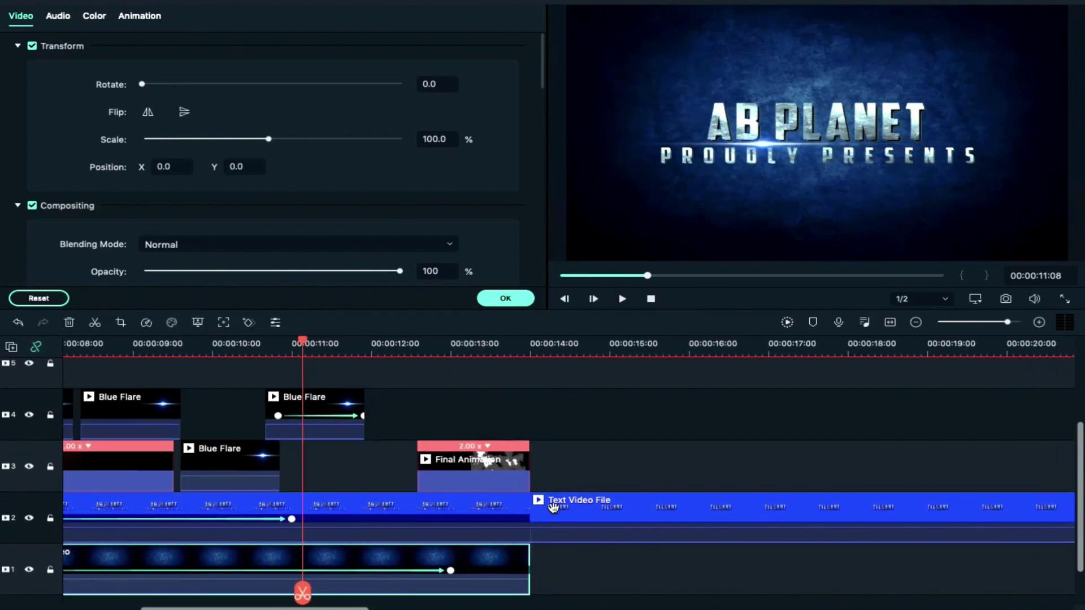
click(529, 348)
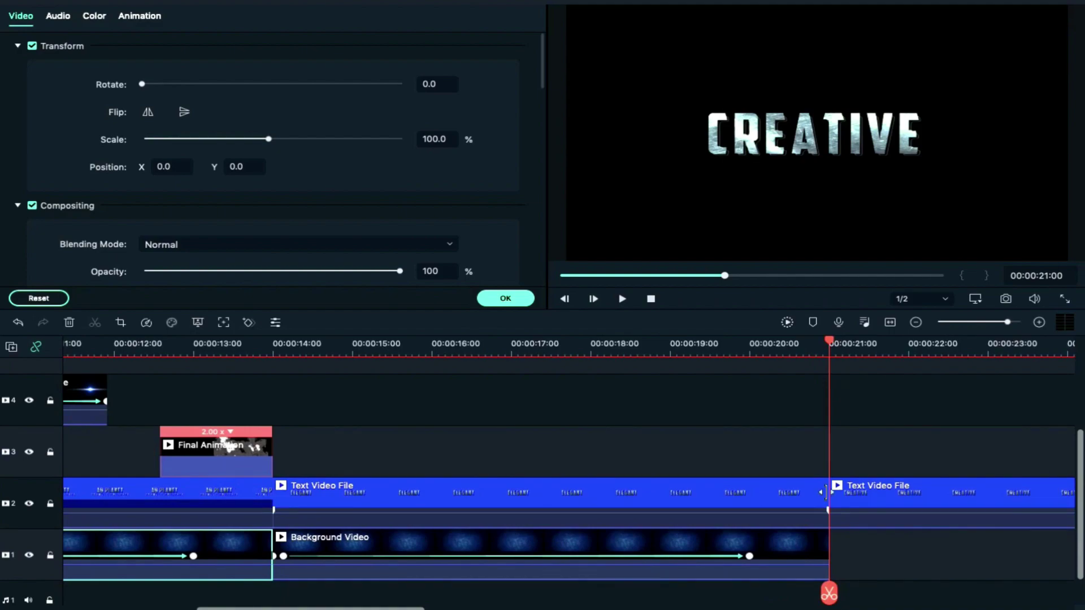
Step: Shorten the third Text Video File and Background Video clips to end at 00:00:14:30, pulling the background's last keyframe inside the new length
drag(826, 491, 310, 466)
click(299, 351)
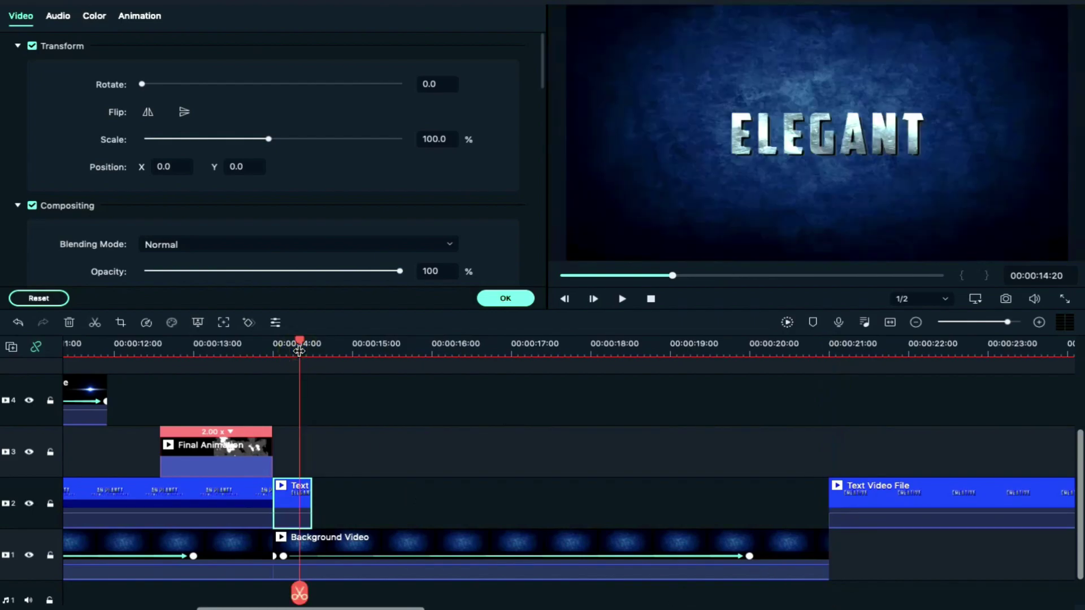
drag(749, 559, 298, 576)
drag(827, 556, 310, 555)
click(292, 351)
click(1011, 322)
drag(1013, 321, 1015, 322)
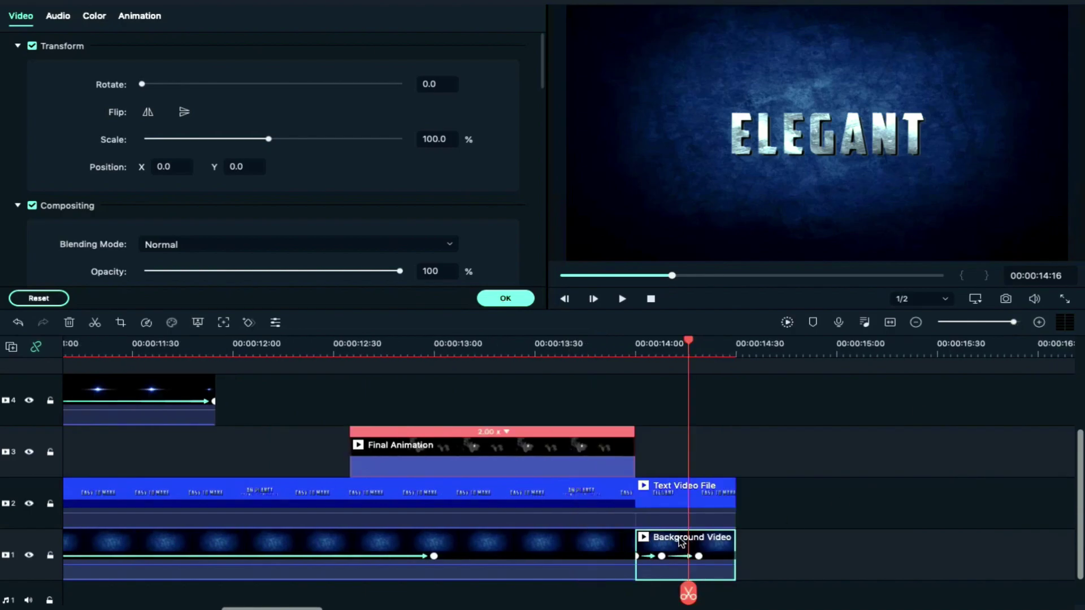
Step: Duplicate the second title's track 3 Blue Flare to 00:00:14:00 on track 3, above the ELEGANT title
scroll(662, 560, left, 3)
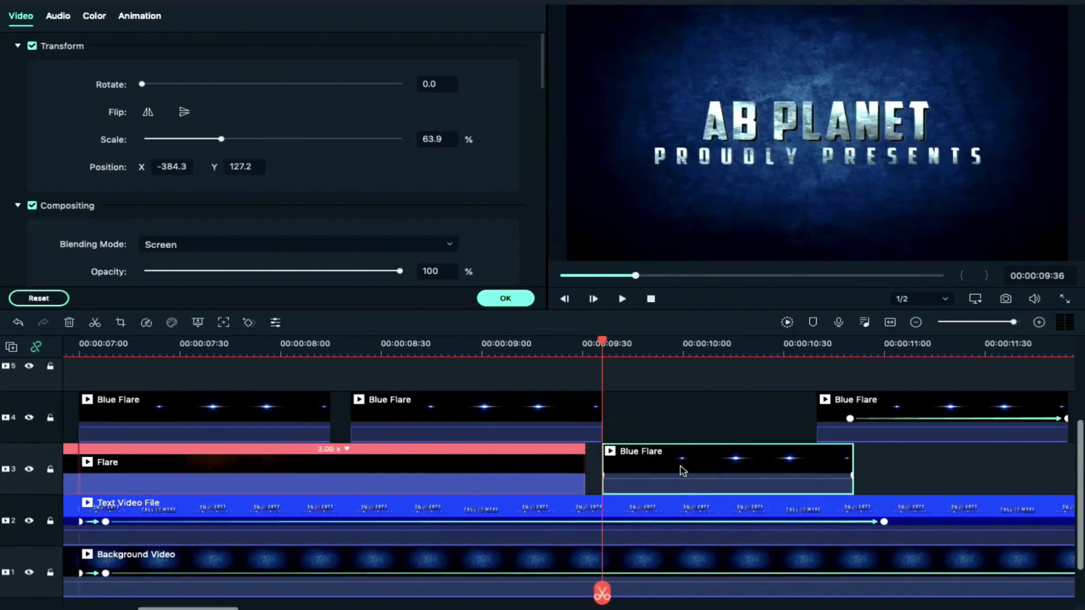
scroll(682, 463, right, 3)
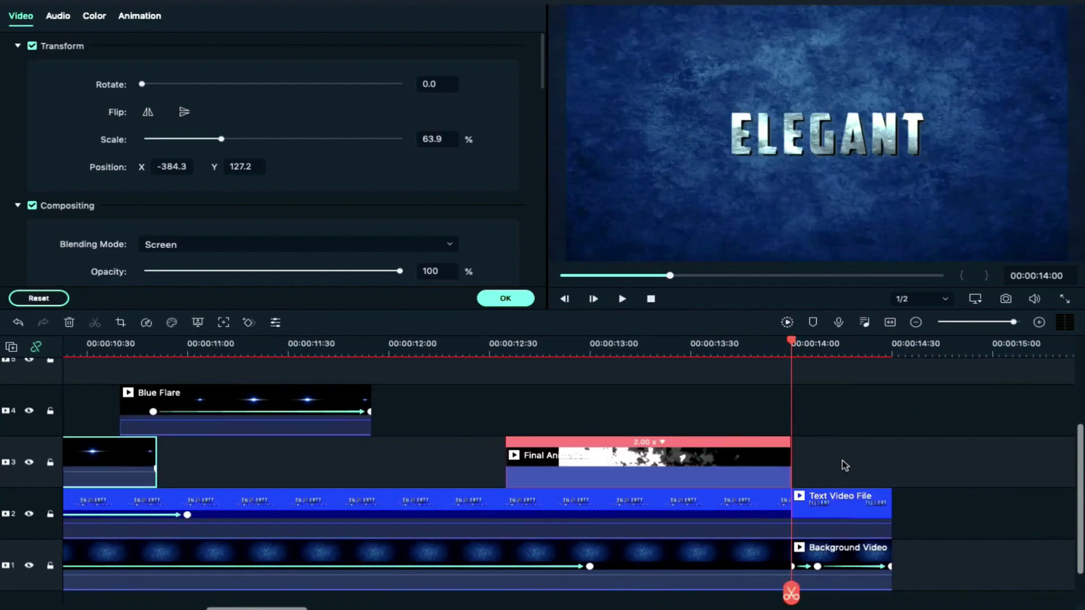
key(ctrl+v)
Step: Add a keyframe at the start of the ELEGANT Text Video File clip with 300% scale
click(828, 498)
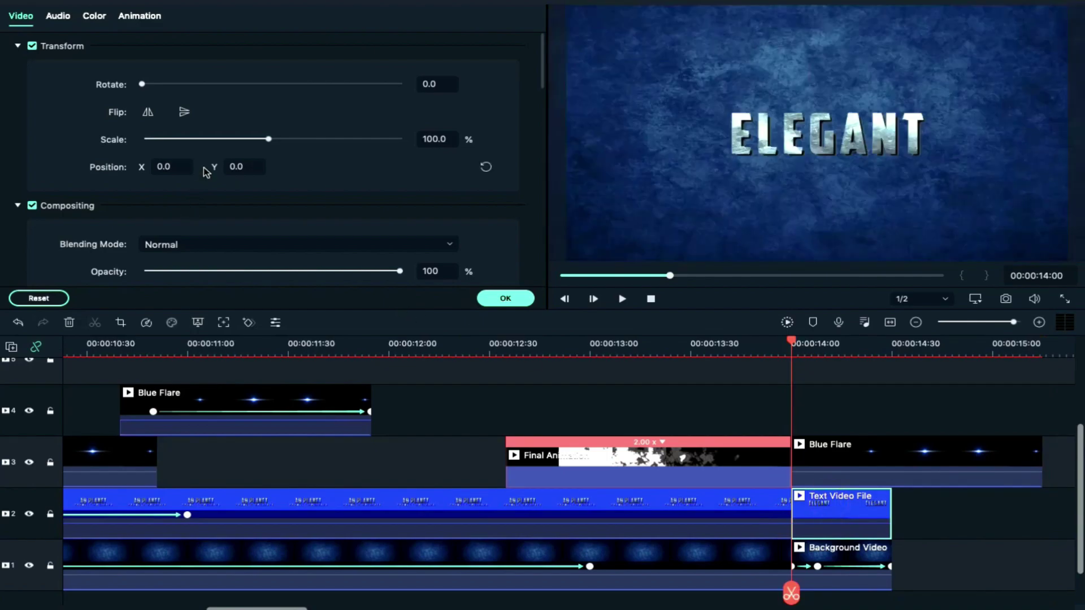
click(145, 20)
click(179, 97)
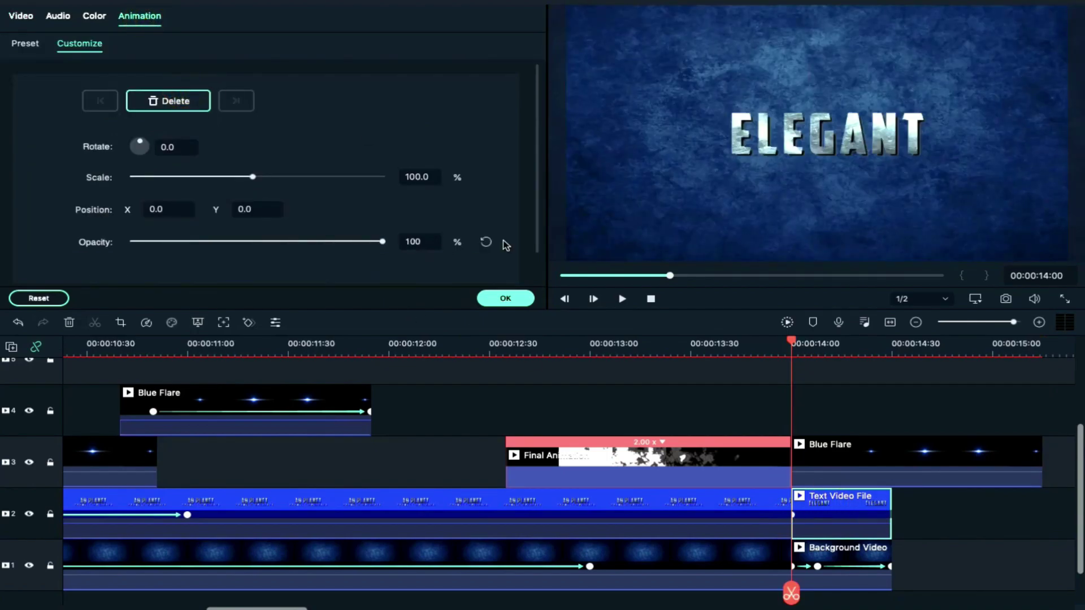
double_click(408, 176)
text(200)
key(Return)
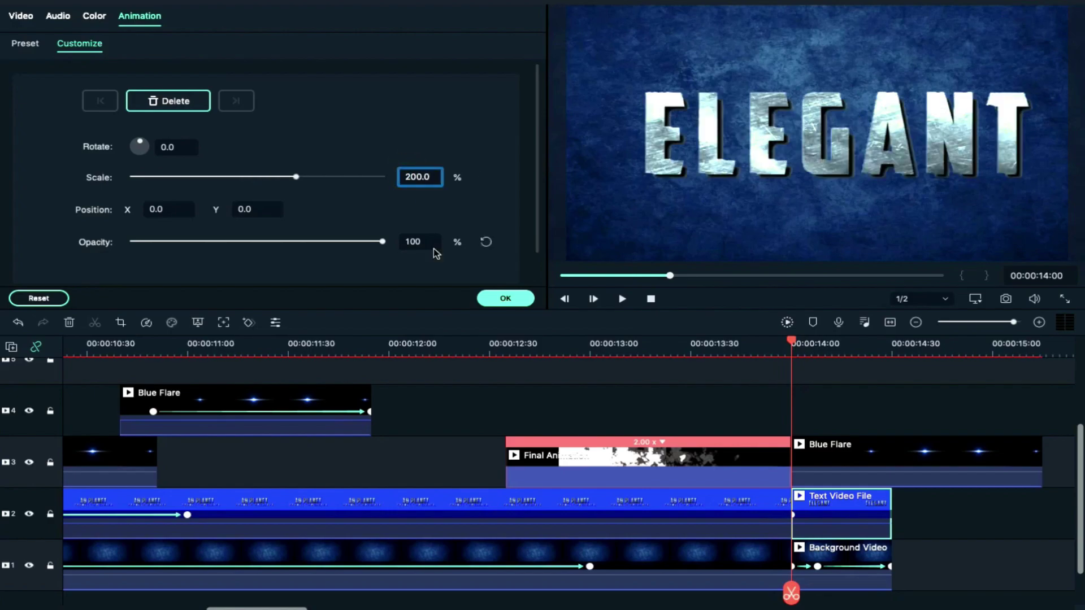
key(Return)
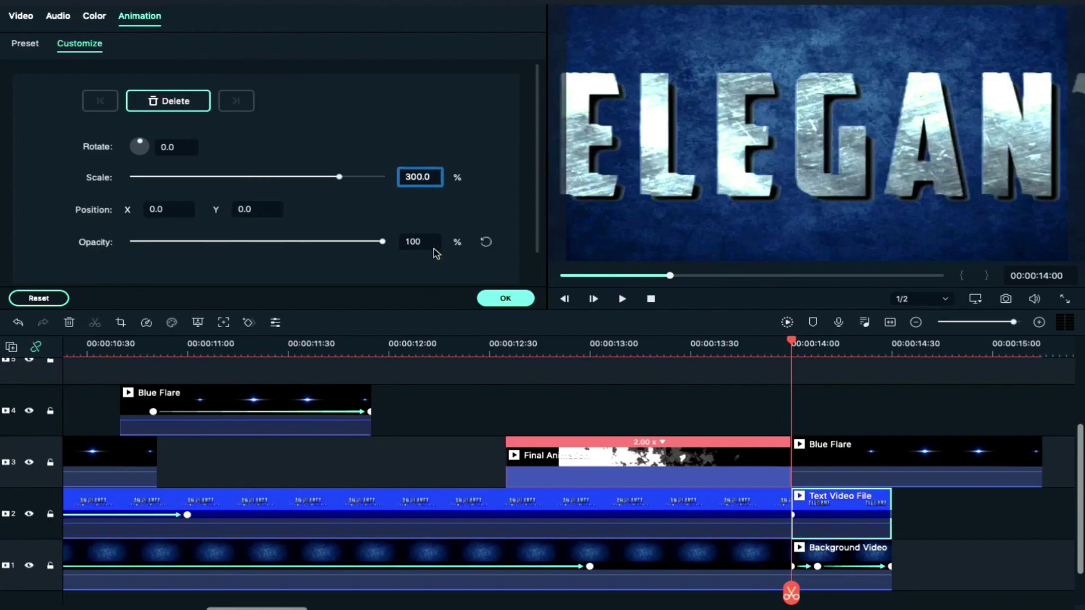
Step: Add a keyframe to the ELEGANT Text Video File clip at 00:00:14:08 with 100% scale
click(817, 567)
click(414, 176)
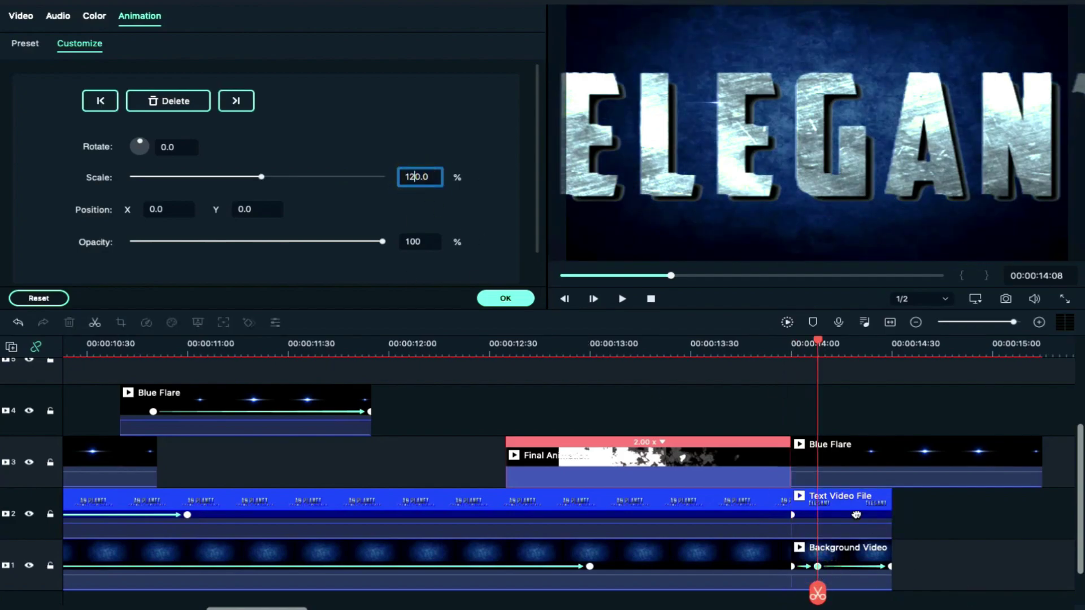
click(839, 500)
click(413, 177)
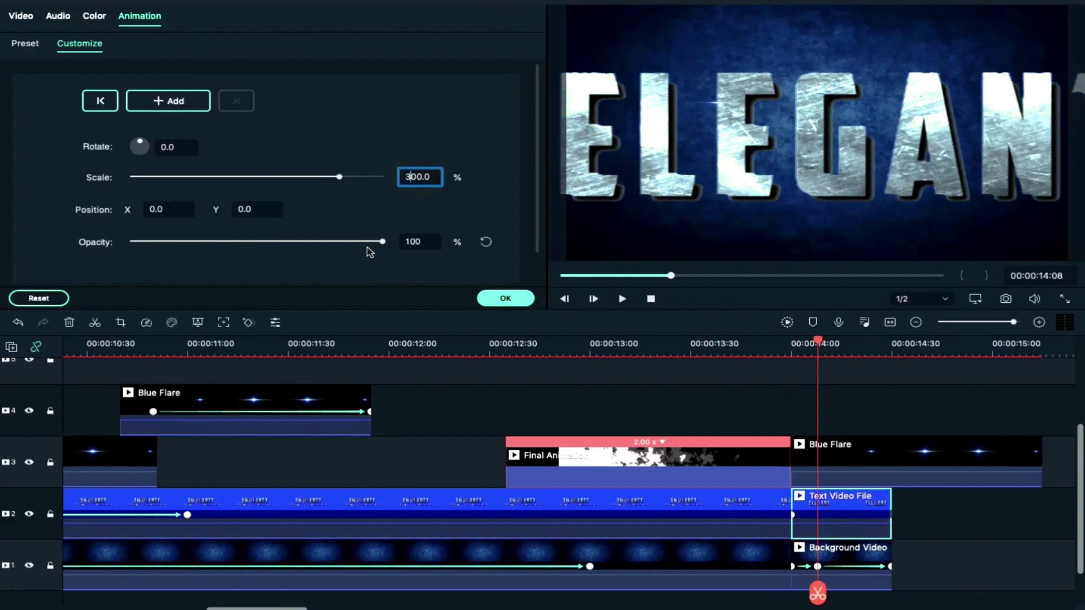
key(Return)
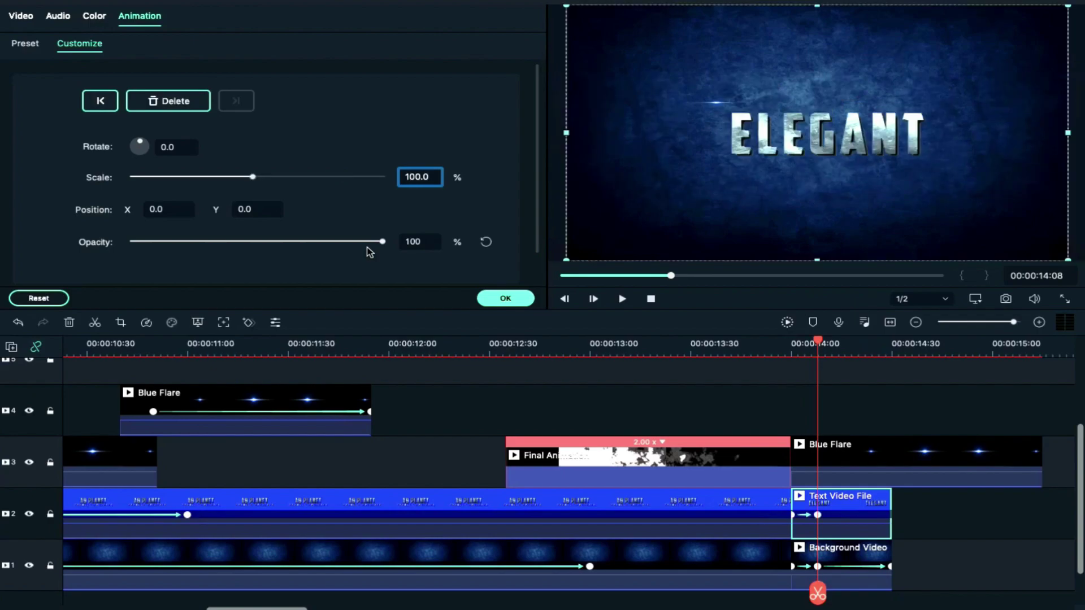
Step: Trim the Blue Flare above the ELEGANT title to the title's length, keeping the bright part of the flare
click(855, 346)
drag(793, 460, 854, 460)
drag(990, 460, 925, 460)
drag(977, 462, 891, 461)
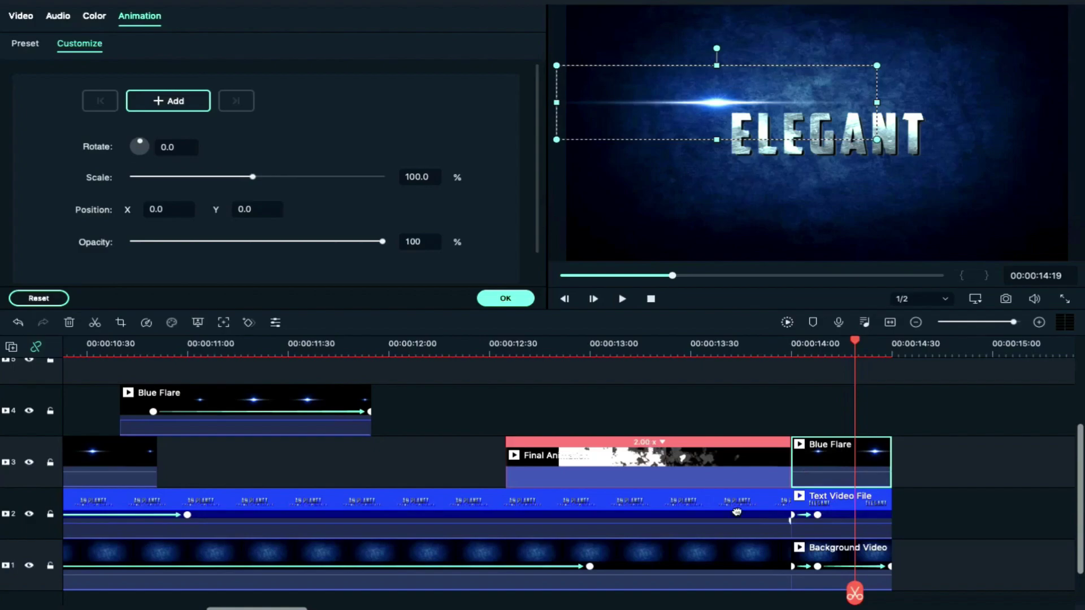
Step: Reset the Blue Flare's scale to 100%, place it over the enlarged title's upper-left corner, and add a keyframe at 00:00:14:00
click(791, 345)
double_click(842, 457)
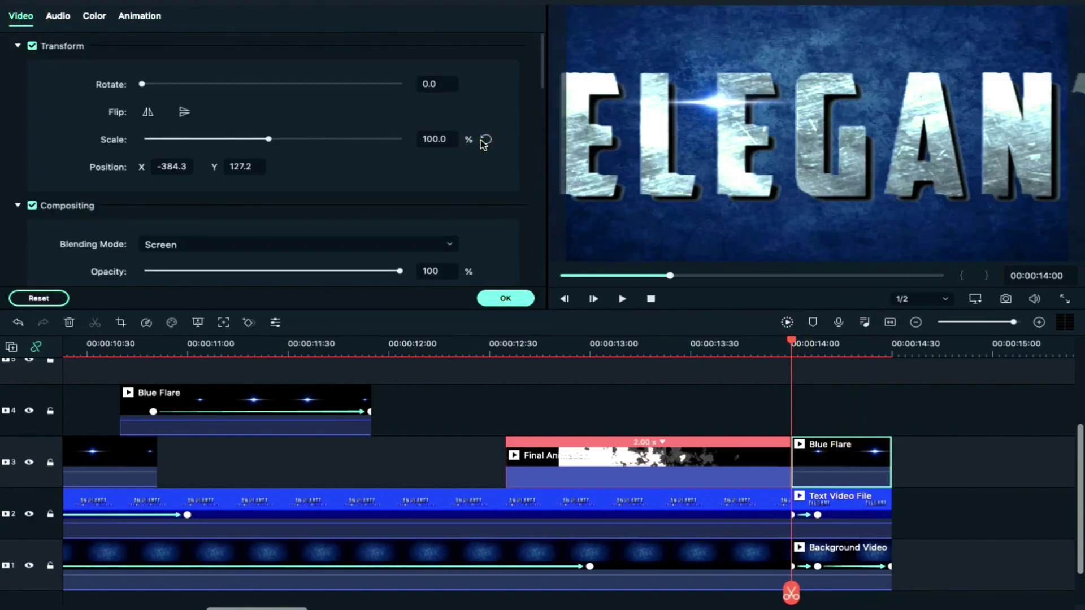
drag(720, 105, 585, 76)
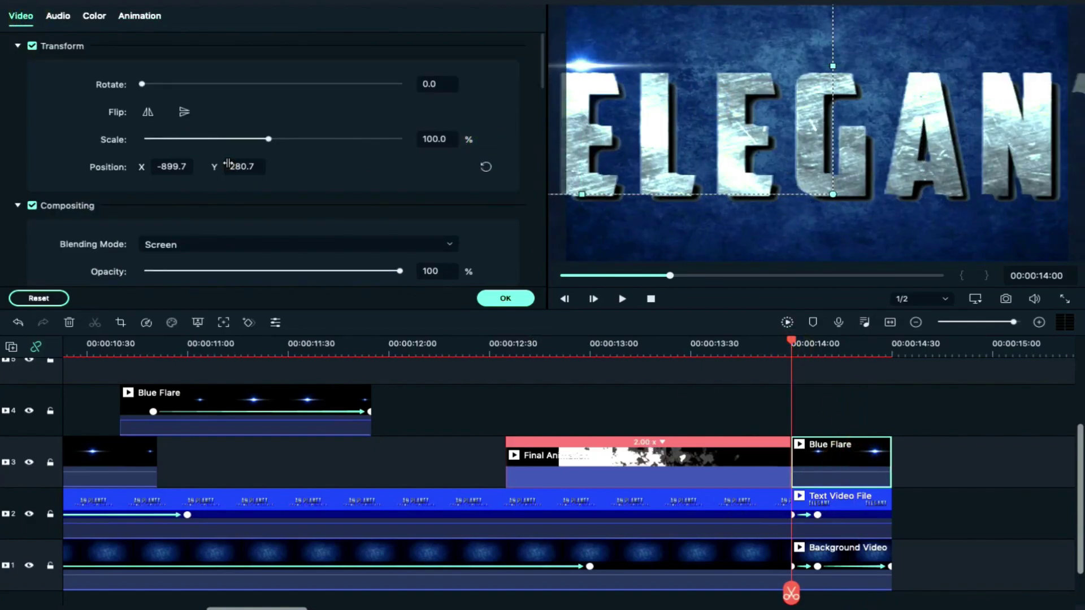
drag(203, 165, 201, 165)
click(139, 16)
click(169, 101)
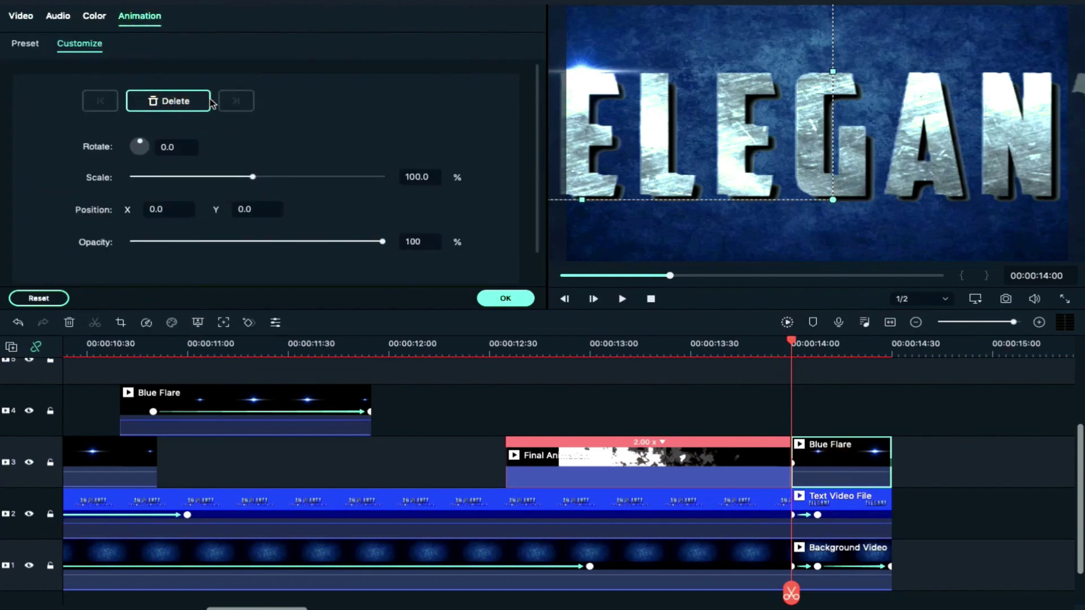
Step: Keyframe the Blue Flare at 00:00:14:08 with 51.6% scale, positioned on the upper-left corner of the ELEGANT title
click(817, 516)
drag(581, 112, 734, 148)
drag(253, 176, 223, 202)
click(242, 204)
drag(819, 345, 819, 344)
Step: Duplicate the keyframed Blue Flare onto track 4, directly above the original at 00:00:14:00
click(895, 373)
key(super+v)
drag(942, 451, 840, 404)
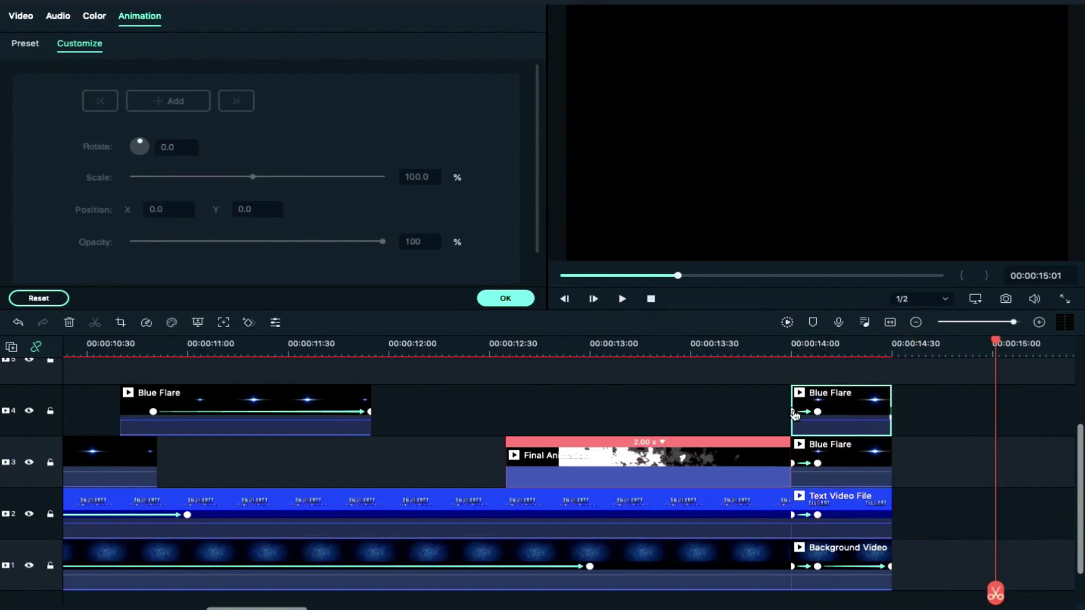
Step: Move the track 4 Blue Flare to the title's lower-left corner at both keyframes, using X 593.6, Y -353.5 at 00:00:14:08
click(794, 413)
drag(236, 203, 0, 115)
click(817, 412)
drag(242, 208, 109, 179)
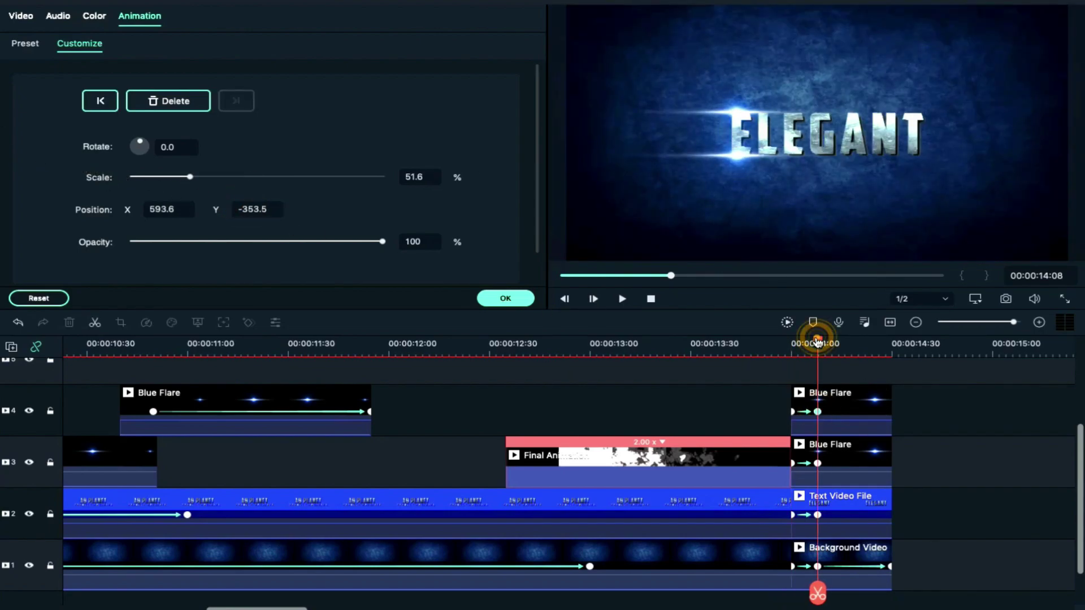
Step: Duplicate the track 4 Blue Flare onto track 5, aligned with the ELEGANT title at 00:00:14:00
click(846, 408)
key(super+c)
click(892, 343)
key(super+v)
drag(938, 450, 835, 374)
scroll(825, 395, up, 1)
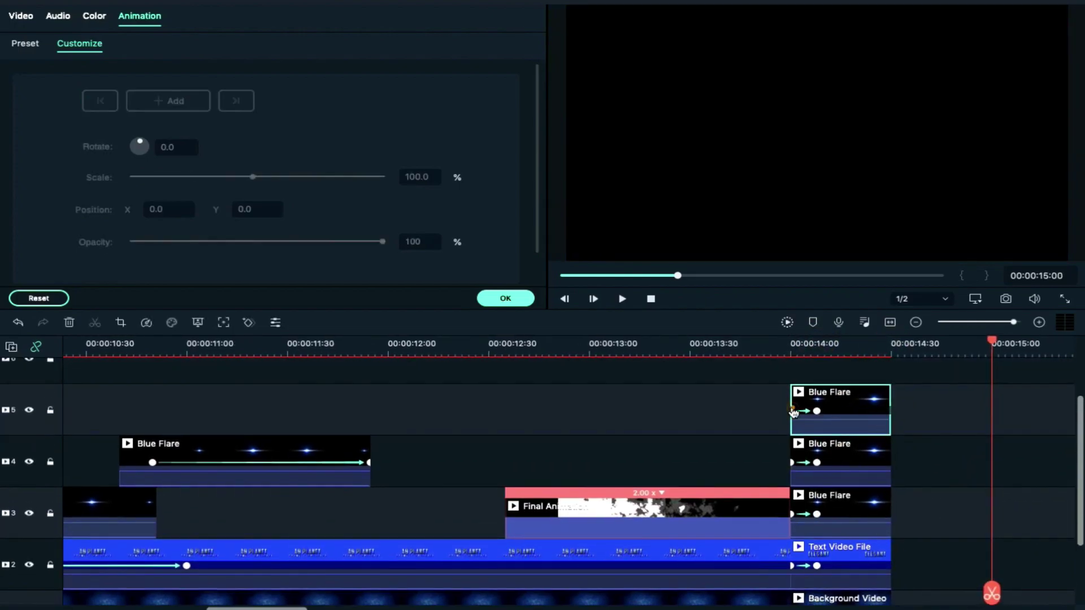
Step: Move the track 5 Blue Flare to the title's lower-right corner at both keyframes, using X 1264.6 at 00:00:14:08
click(792, 411)
drag(203, 206, 1081, 190)
click(817, 410)
drag(150, 207, 672, 201)
Step: Duplicate the track 5 Blue Flare onto track 6, aligned with the ELEGANT title at 00:00:14:00
click(846, 397)
key(super+c)
click(896, 345)
key(super+v)
drag(960, 401, 858, 376)
Step: Move the track 6 Blue Flare to the title's upper-right corner at both keyframes, using Y -174.5 at 00:00:14:08
click(792, 359)
drag(242, 206, 605, 186)
click(817, 360)
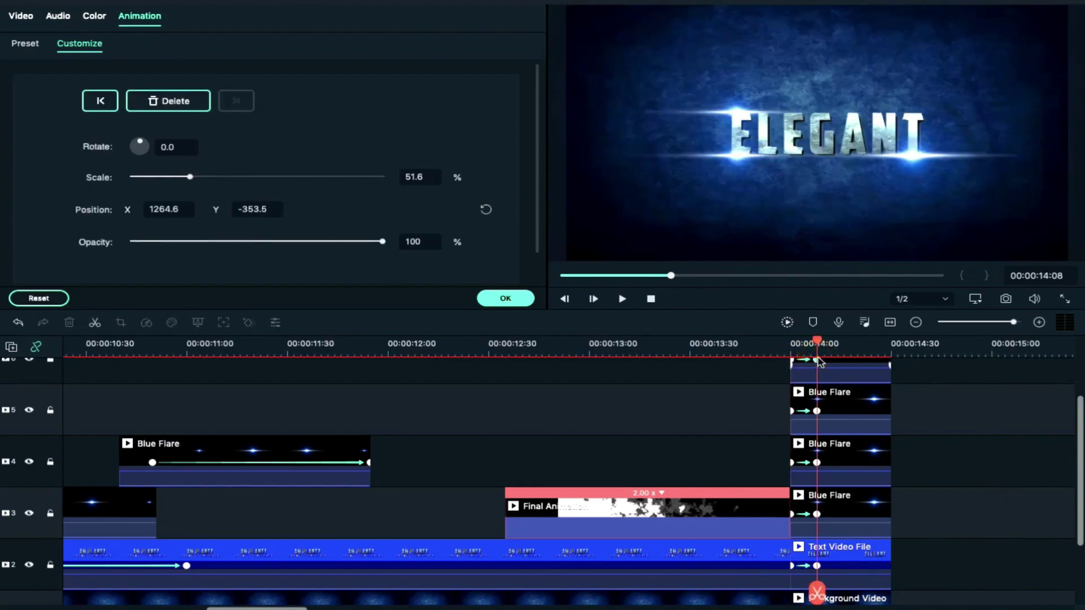
drag(288, 209, 380, 207)
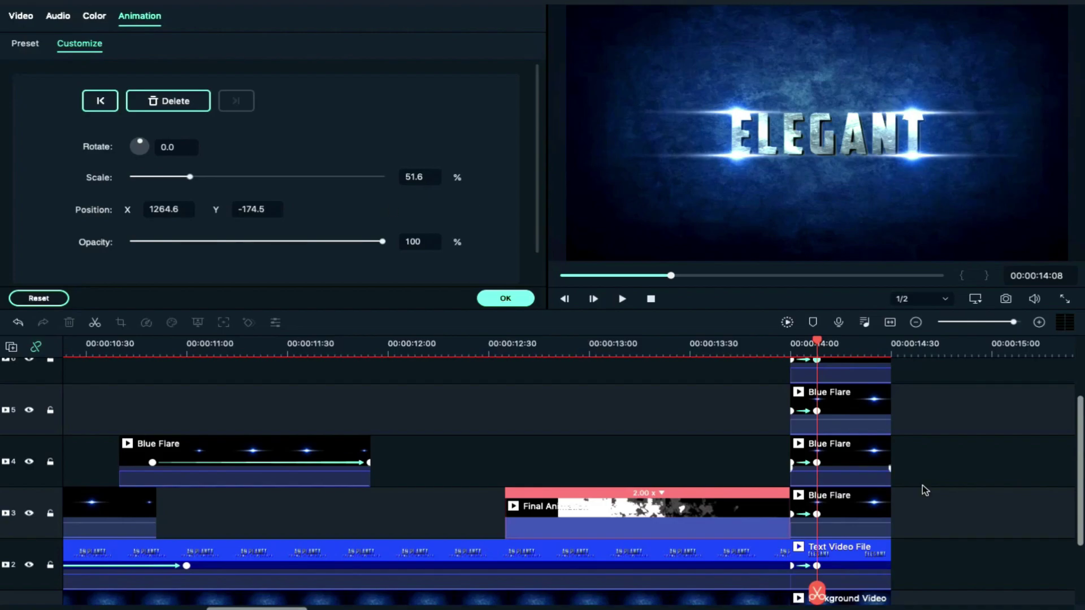
Step: Add the Cinema 21:9 frame overlay to the empty track 7 above all the title and flare clips
scroll(891, 503, right, 3)
scroll(891, 503, down, 1)
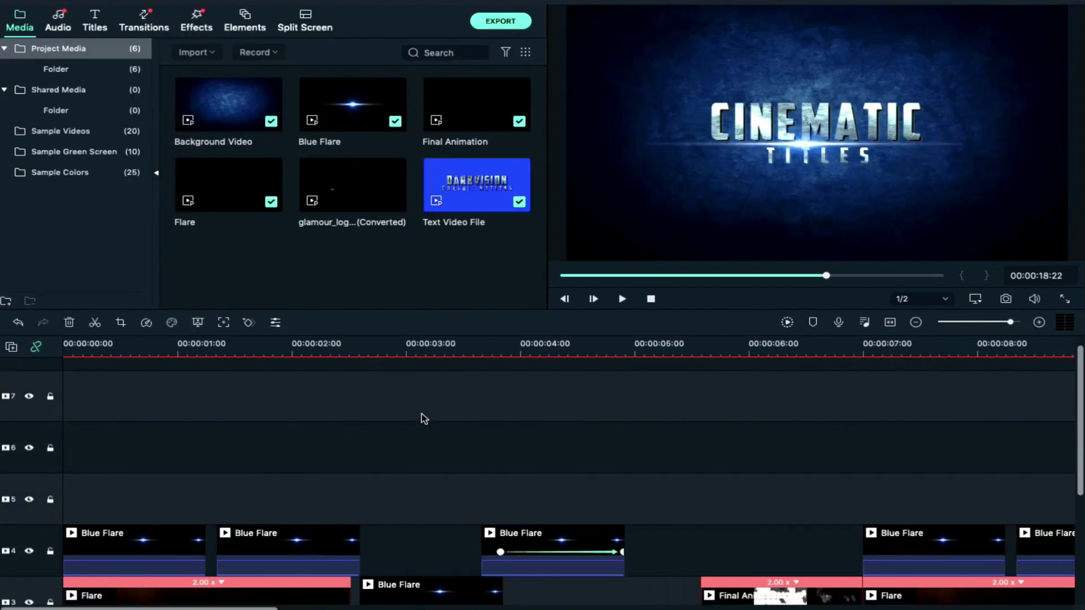
scroll(421, 413, up, 1)
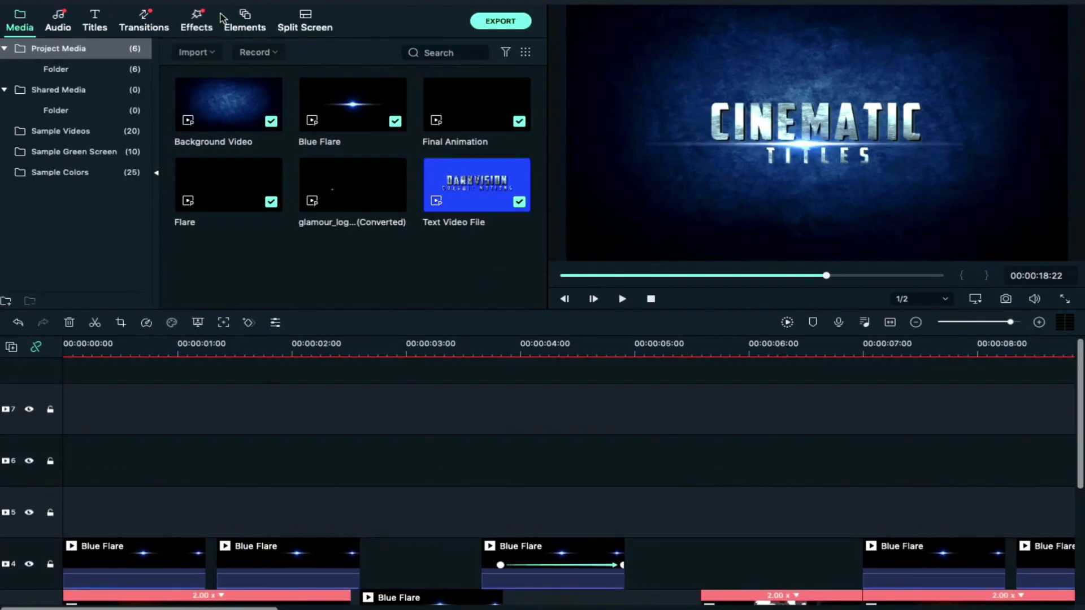
click(197, 21)
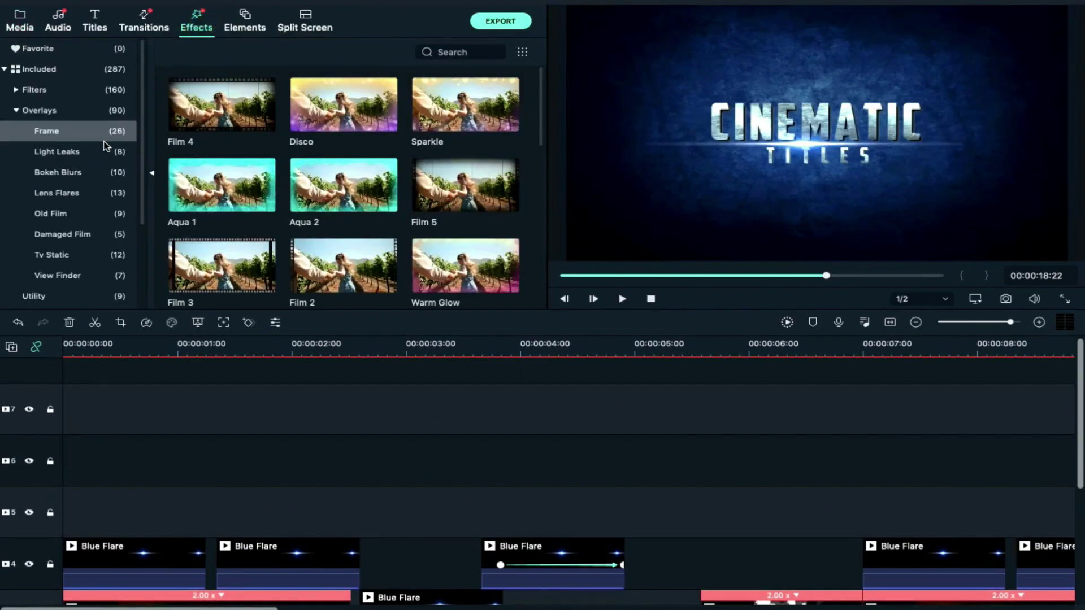
scroll(289, 214, down, 3)
drag(317, 189, 367, 410)
Step: Extend the Cinema 21:9 overlay on track 7 across the timeline to cover all the titles
scroll(891, 476, right, 10)
scroll(890, 479, right, 4)
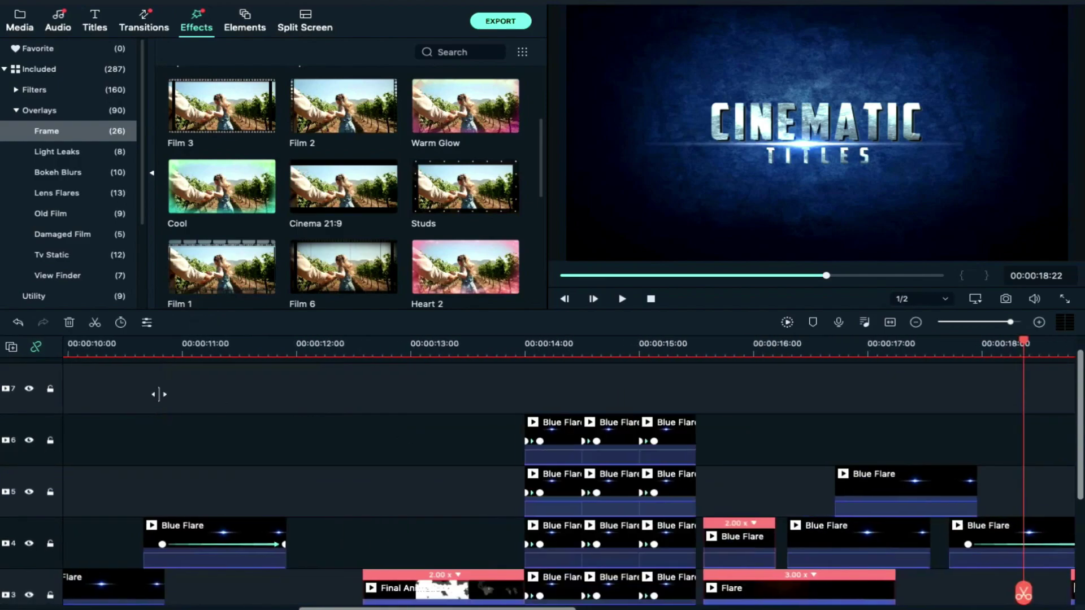
scroll(158, 395, left, 3)
drag(111, 386, 1082, 345)
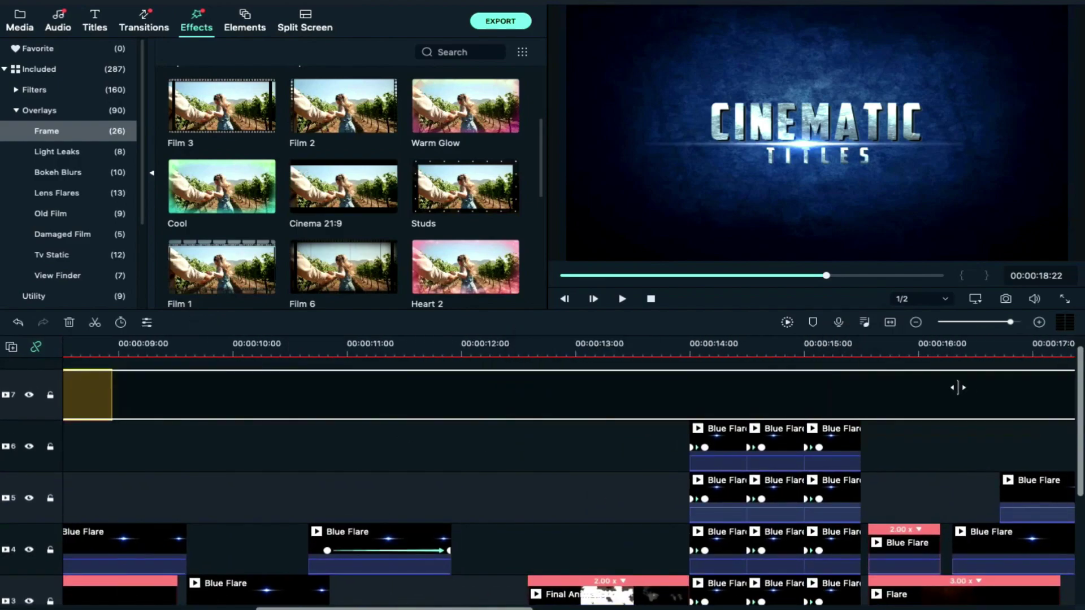
scroll(958, 391, right, 10)
drag(86, 402, 1045, 399)
scroll(783, 427, right, 3)
drag(773, 376, 841, 379)
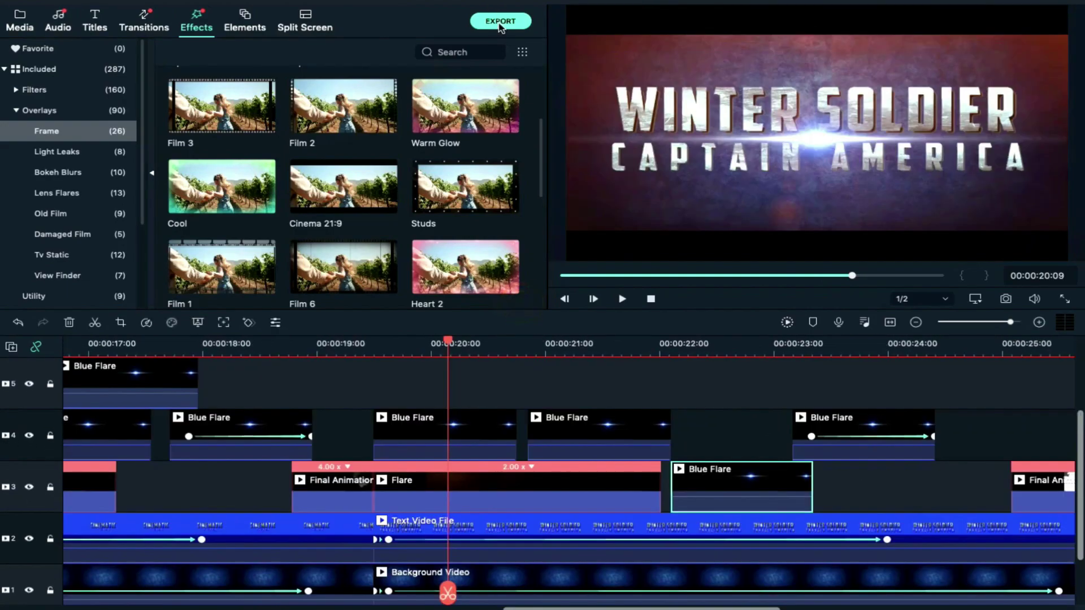
Step: Set up an MP4 export named "Final CInematic Title" and open its output settings
click(501, 23)
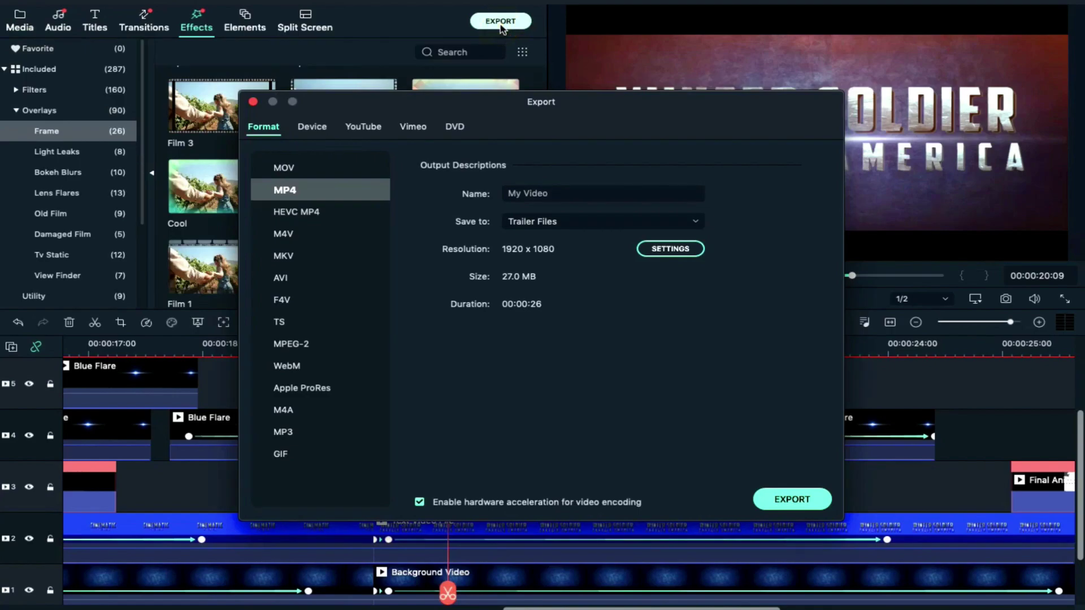
click(637, 190)
text(Final CInematic Title)
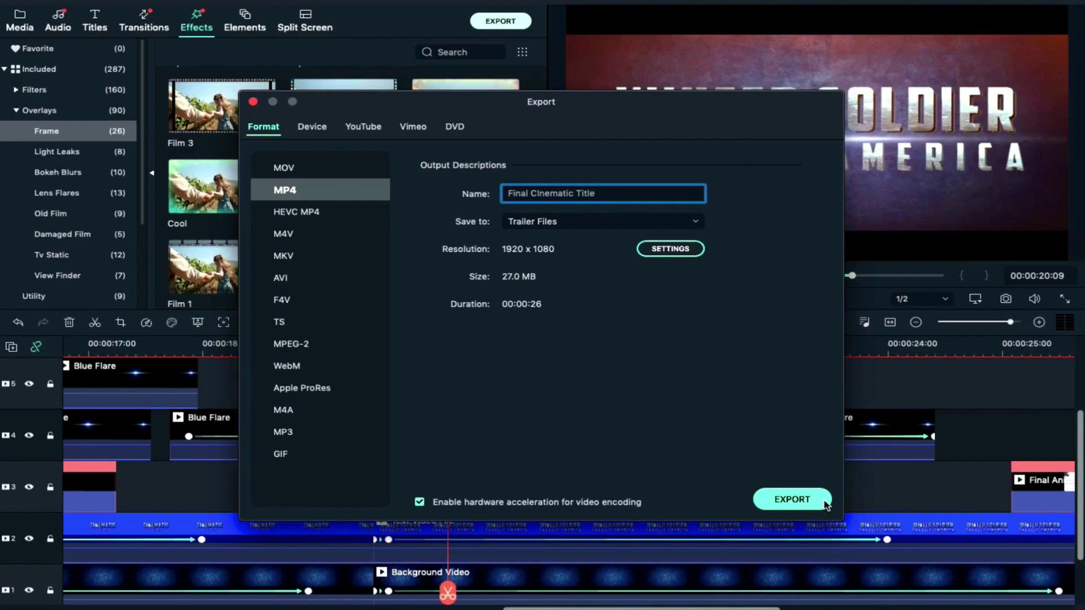
click(665, 252)
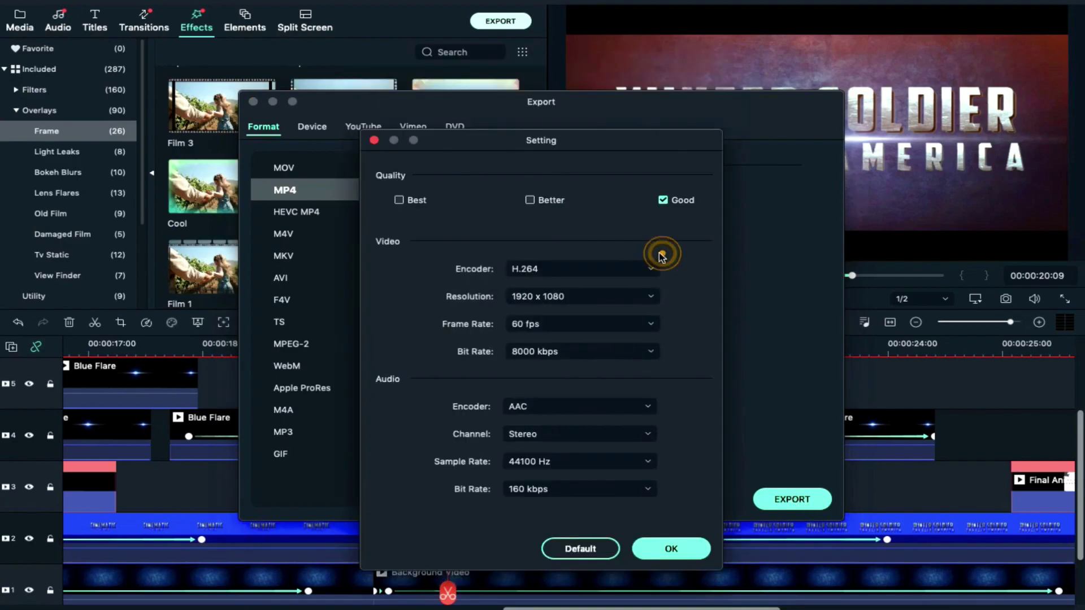